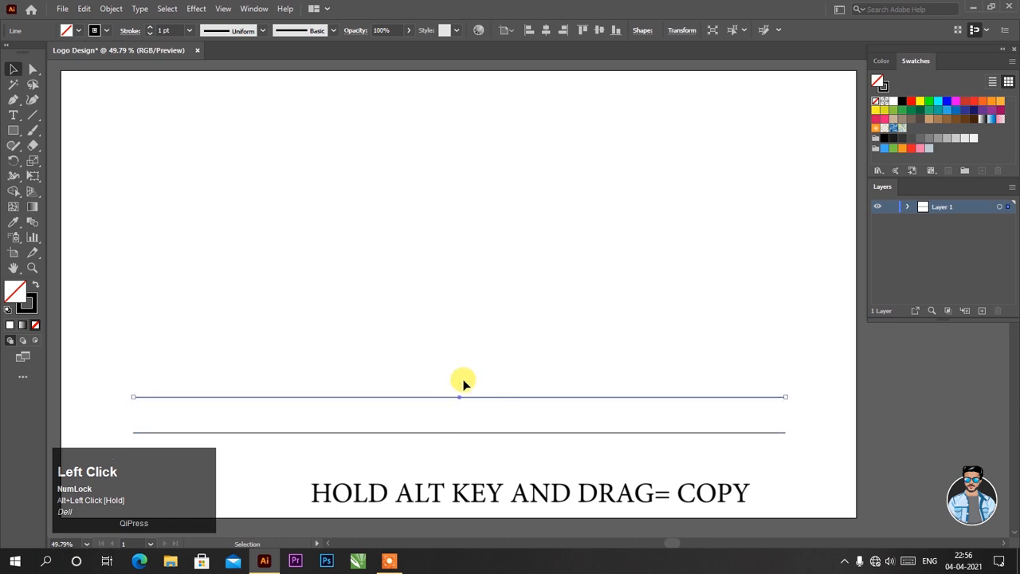
# Repeat the line copy to make a third evenly spaced horizontal line, and group the three lines
pyautogui.hotkey('ctrl', 'd')
pyautogui.moveTo(415, 335); pyautogui.dragTo(514, 481)
pyautogui.rightClick(470, 399)
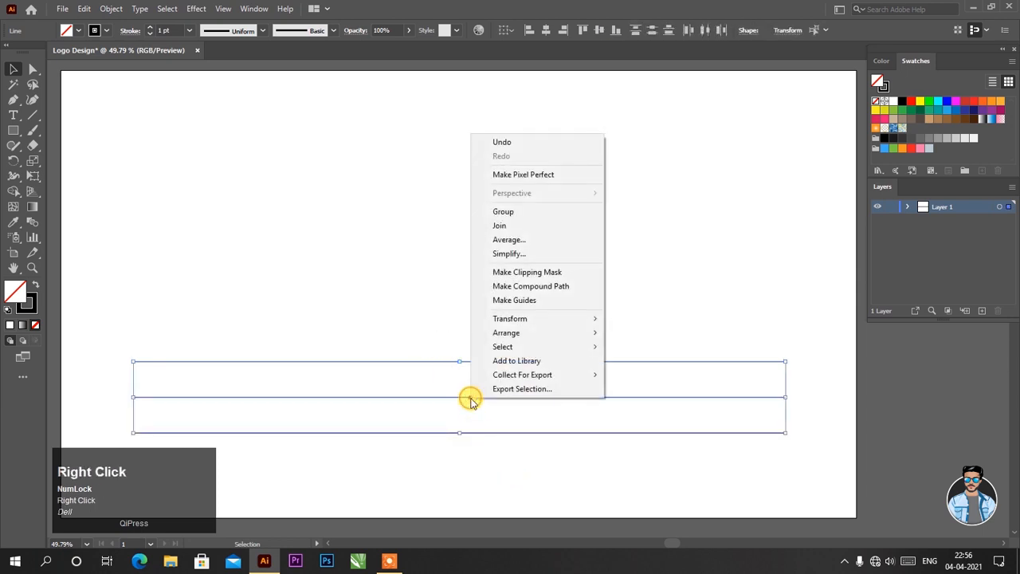
pyautogui.click(511, 214)
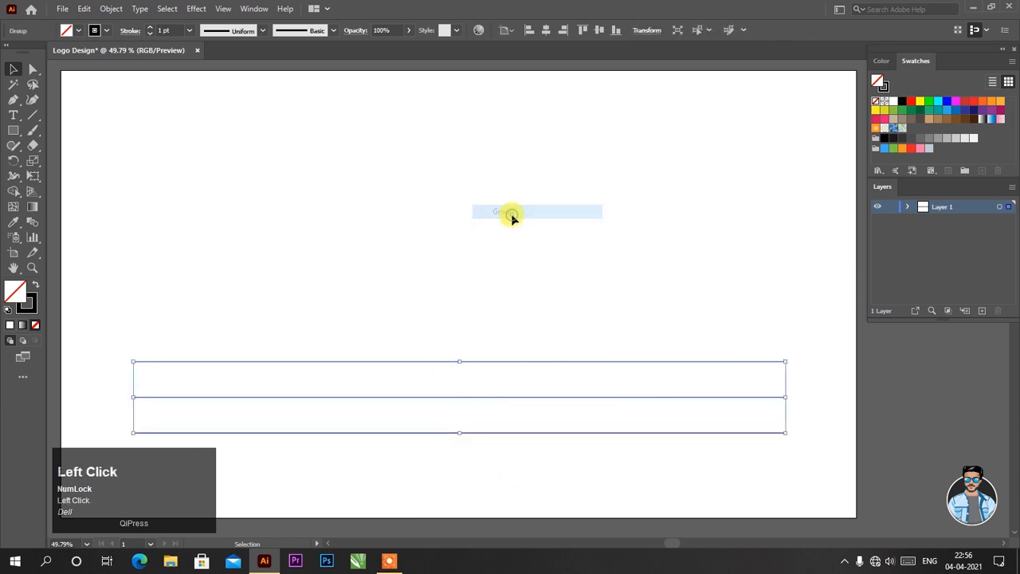
# Rotate a copy of the horizontal line group by 120° about the midpoint of its middle line
pyautogui.click(16, 168)
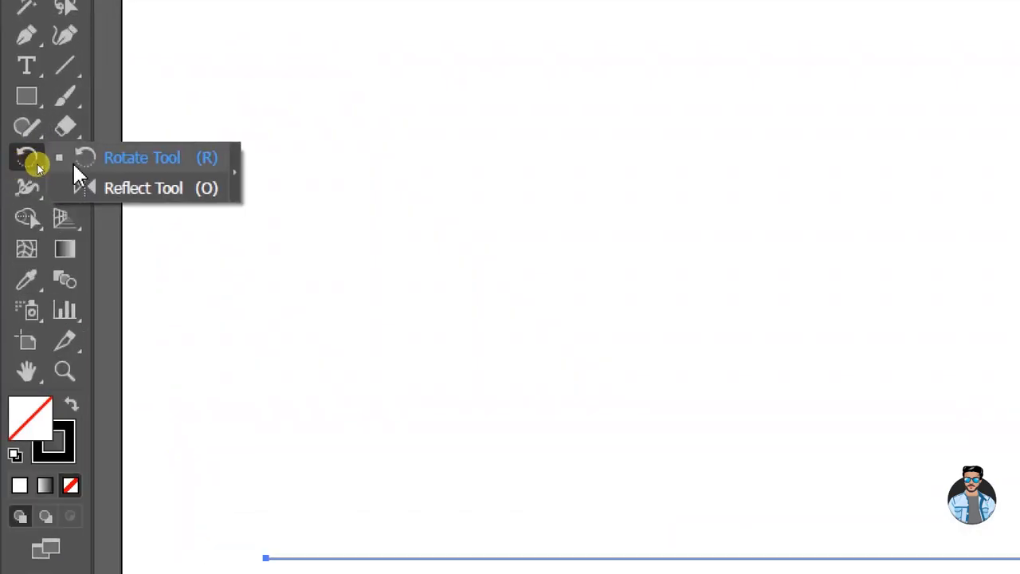
pyautogui.click(80, 166)
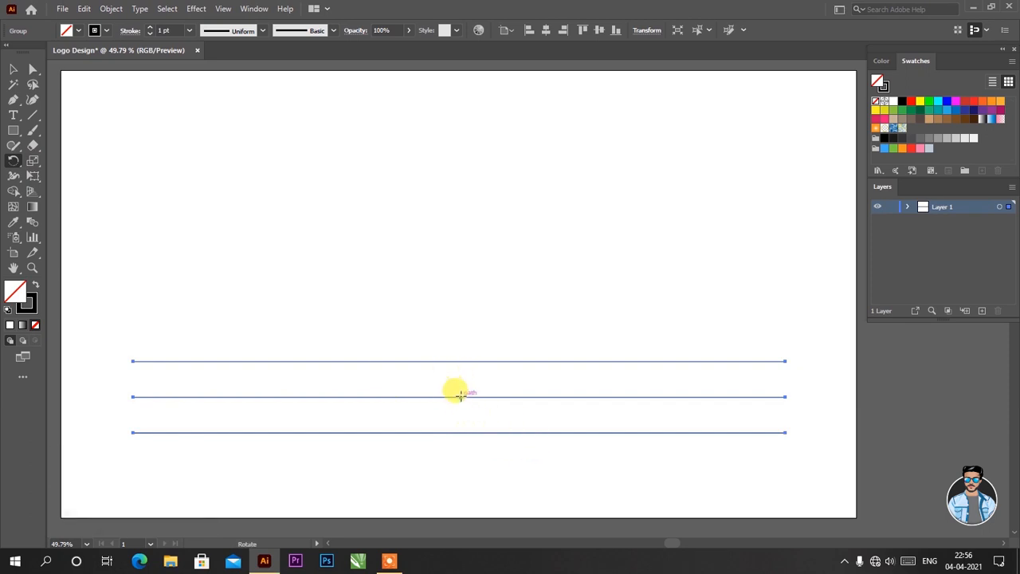
pyautogui.keyDown('alt'); pyautogui.click(460, 396); pyautogui.keyUp('alt')
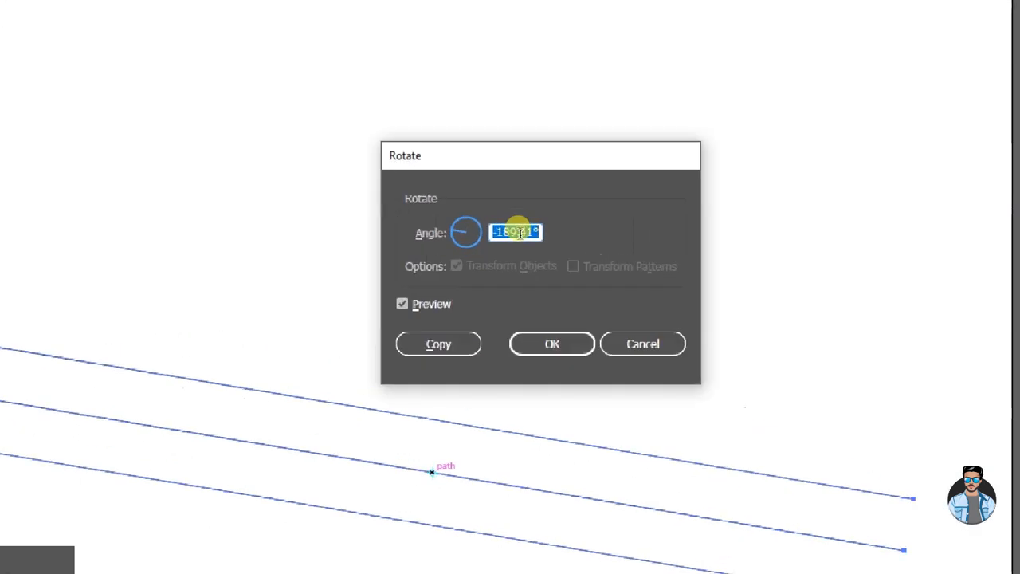
pyautogui.click(362, 331)
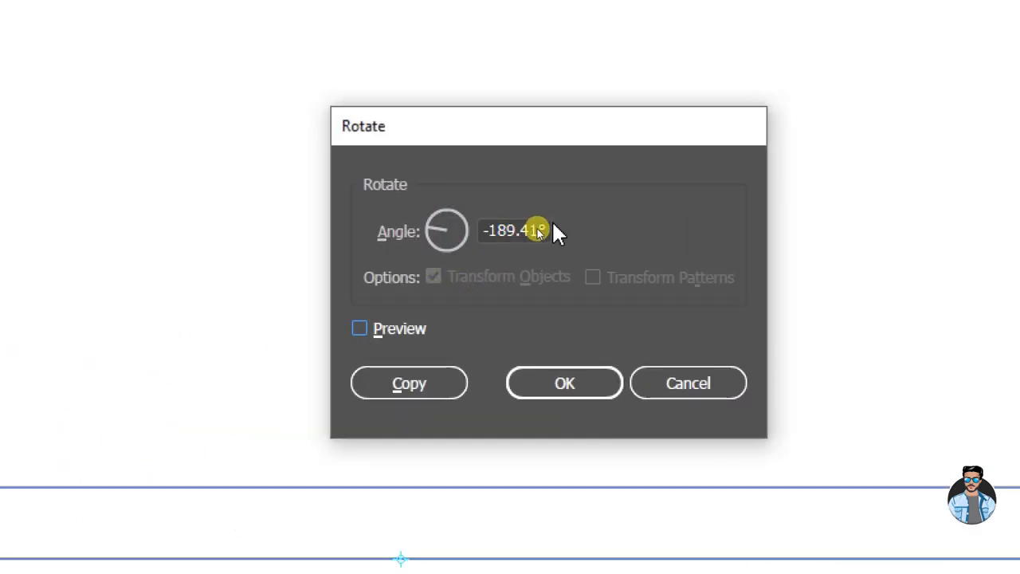
pyautogui.click(528, 230)
pyautogui.doubleClick(530, 230)
pyautogui.write('120')
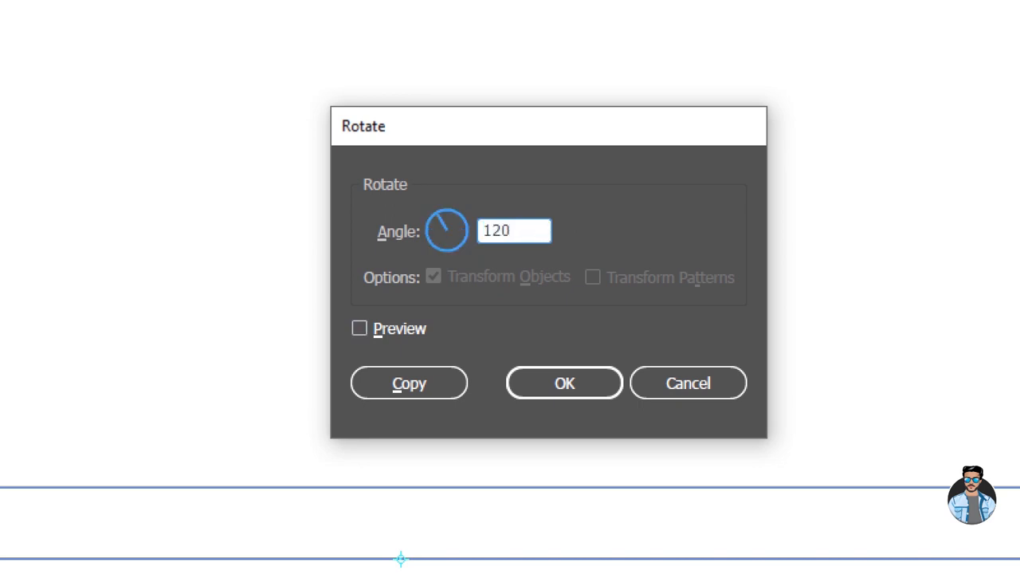
pyautogui.click(360, 328)
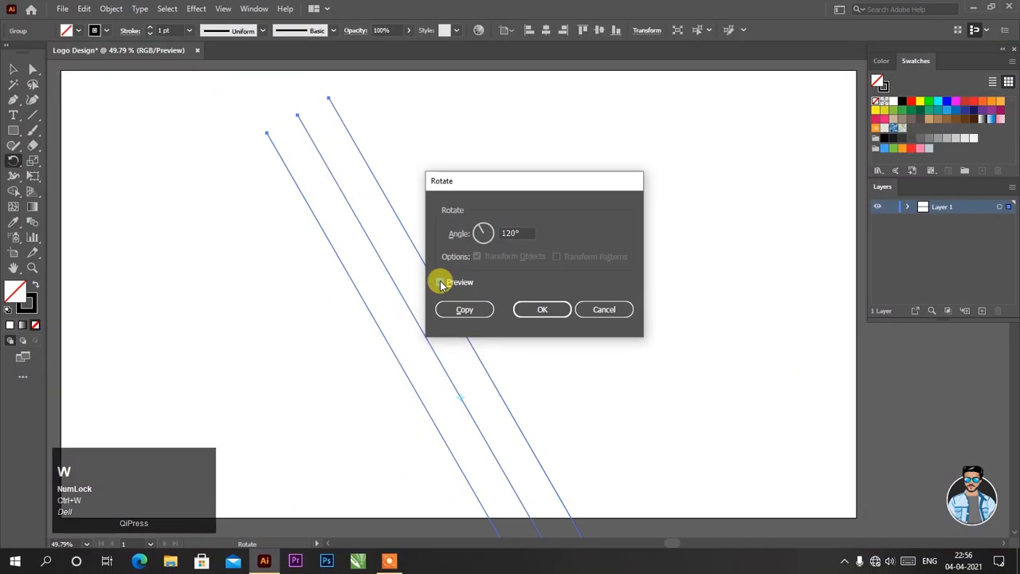
pyautogui.click(402, 391)
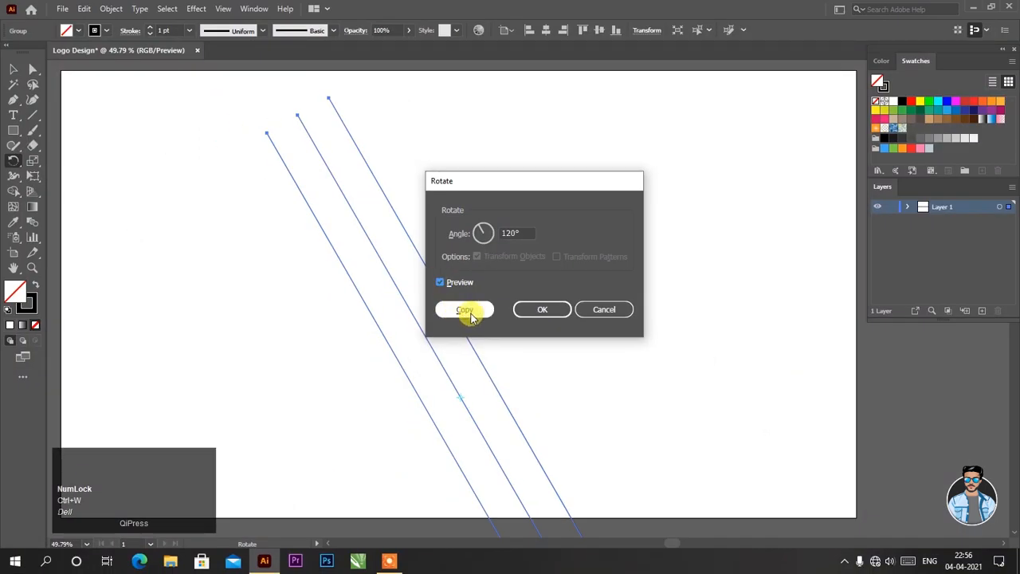
pyautogui.click(471, 317)
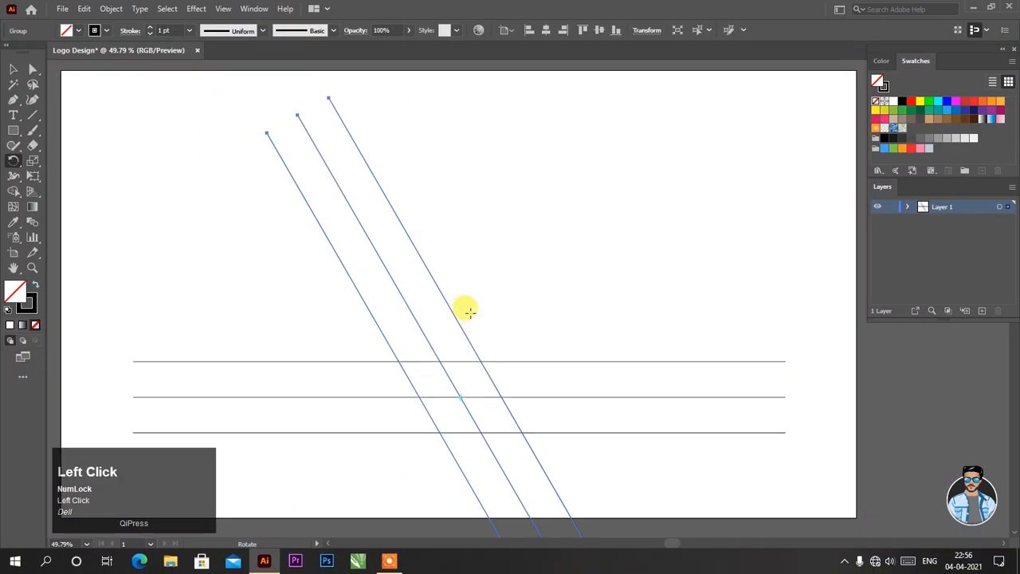
# Move the rotated line group horizontally to the right so it crosses the right half of the horizontal lines
pyautogui.click(13, 68)
pyautogui.click(148, 173)
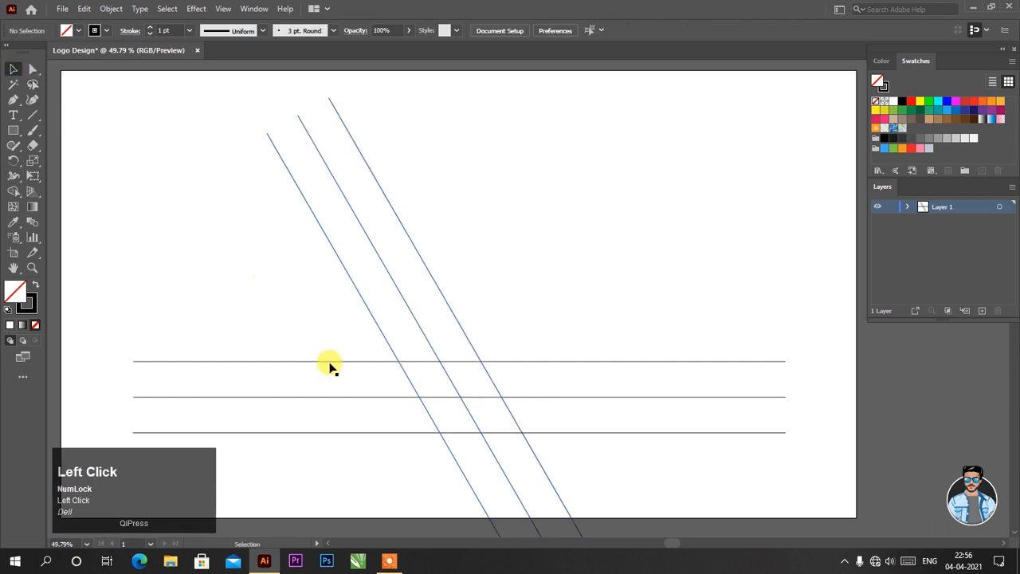
pyautogui.click(355, 398)
pyautogui.click(361, 314)
pyautogui.moveTo(397, 284); pyautogui.dragTo(471, 294)
pyautogui.moveTo(407, 304); pyautogui.dragTo(539, 300)
pyautogui.click(443, 309)
# Rotate a copy of the horizontal line group by -120° about the midpoint of its middle line
pyautogui.click(439, 397)
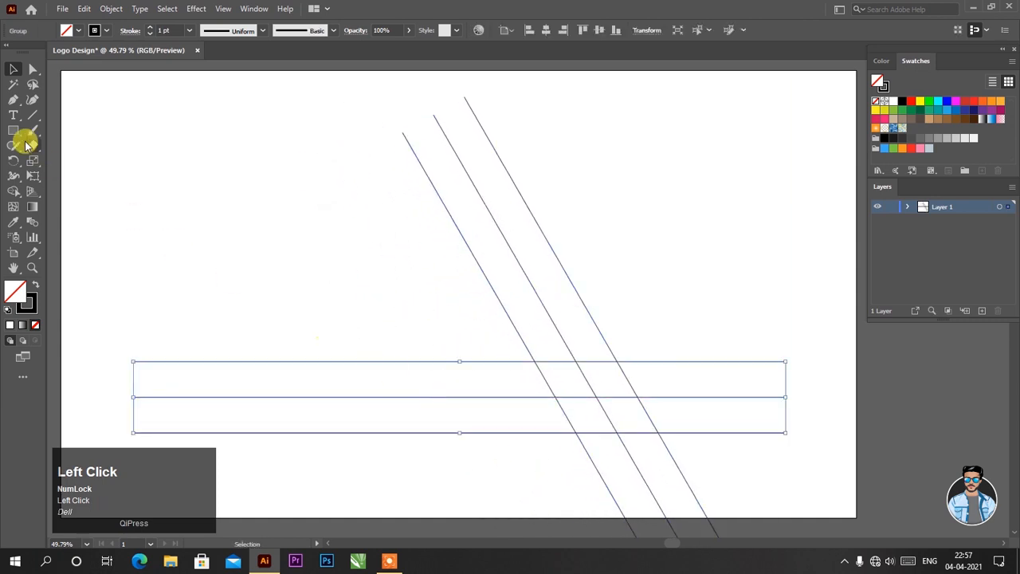
pyautogui.click(13, 161)
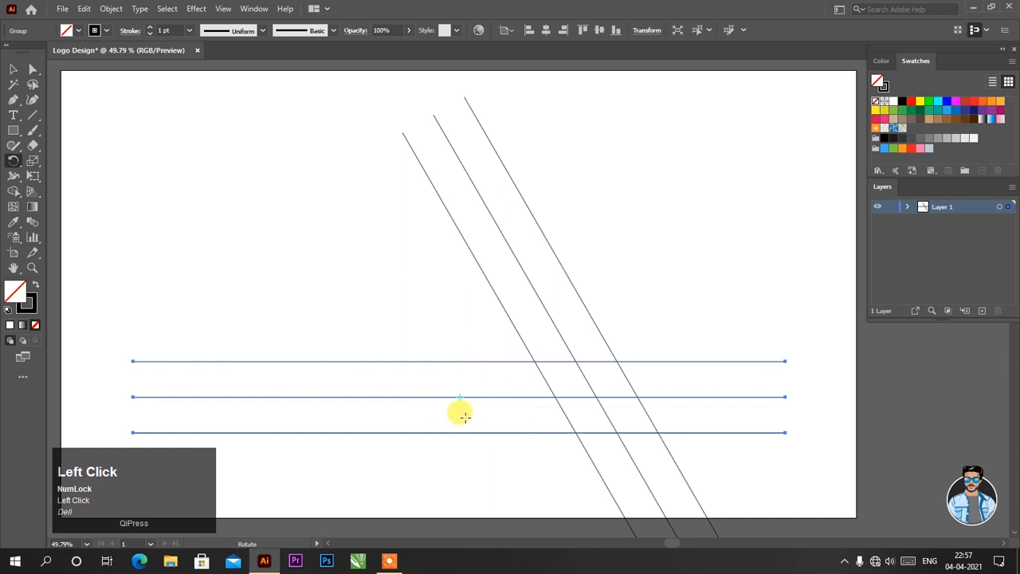
pyautogui.keyDown('alt'); pyautogui.click(460, 396); pyautogui.keyUp('alt')
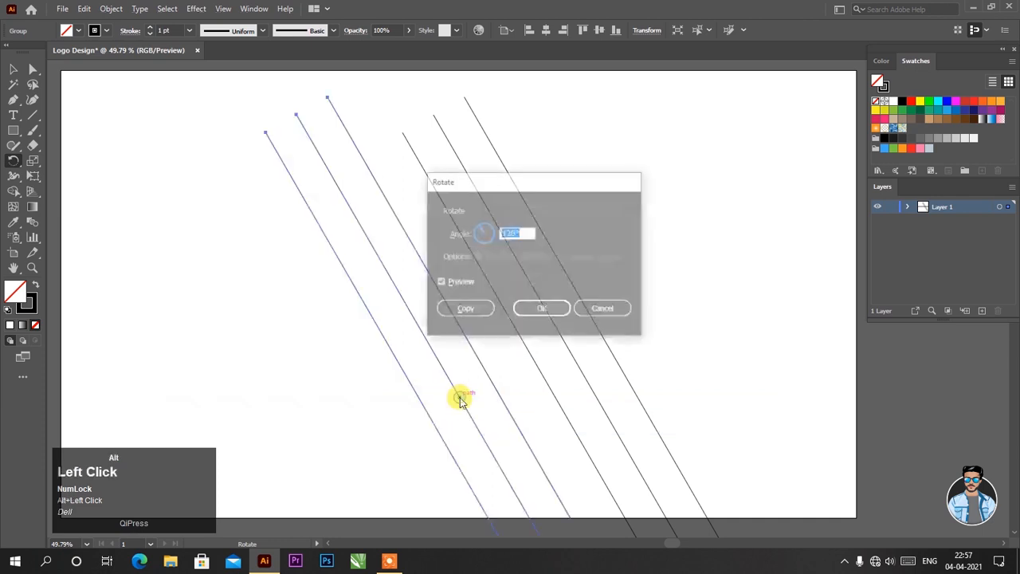
pyautogui.click(441, 284)
pyautogui.click(440, 283)
pyautogui.click(509, 234)
pyautogui.click(486, 235)
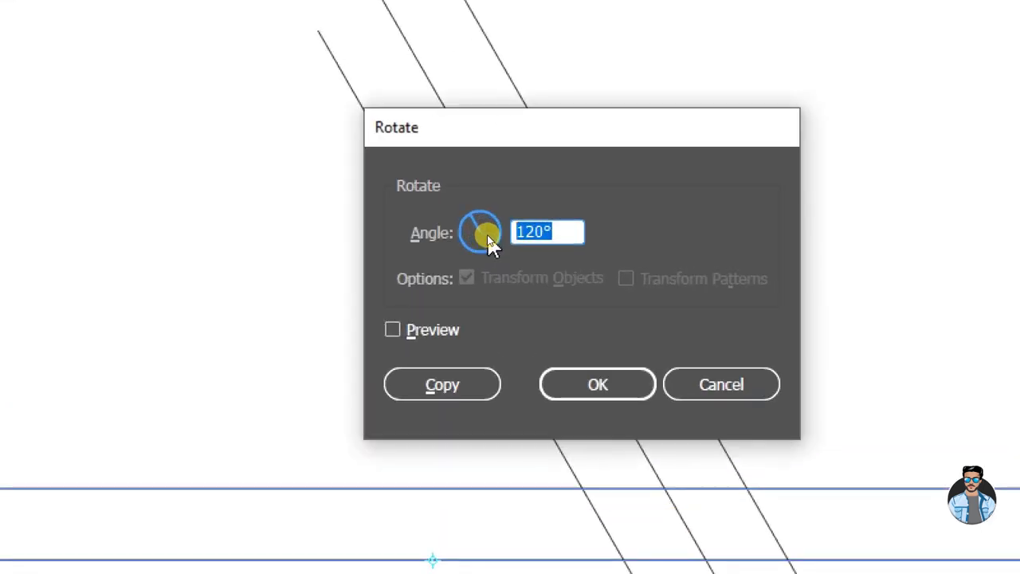
pyautogui.write('-120')
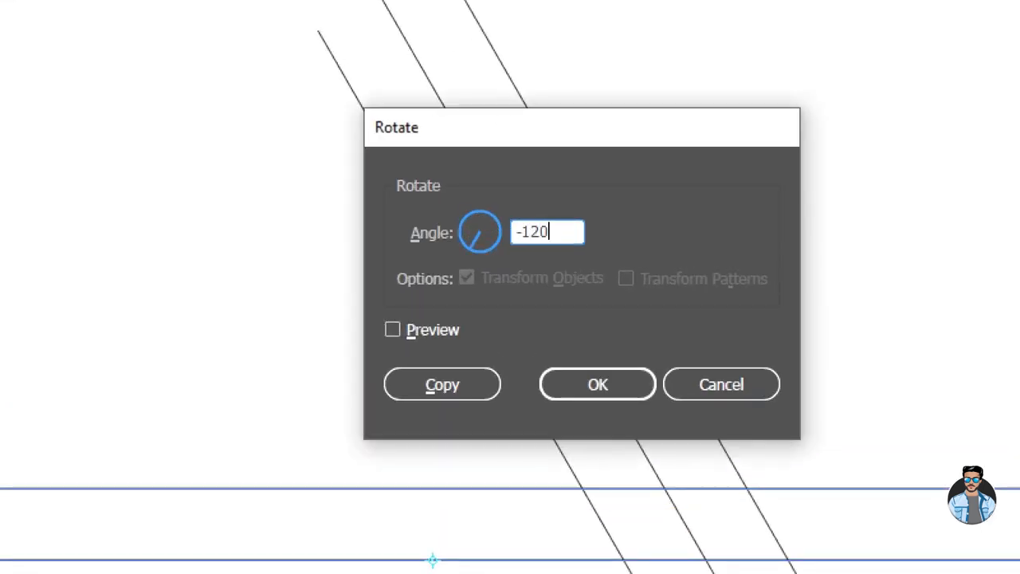
pyautogui.click(391, 330)
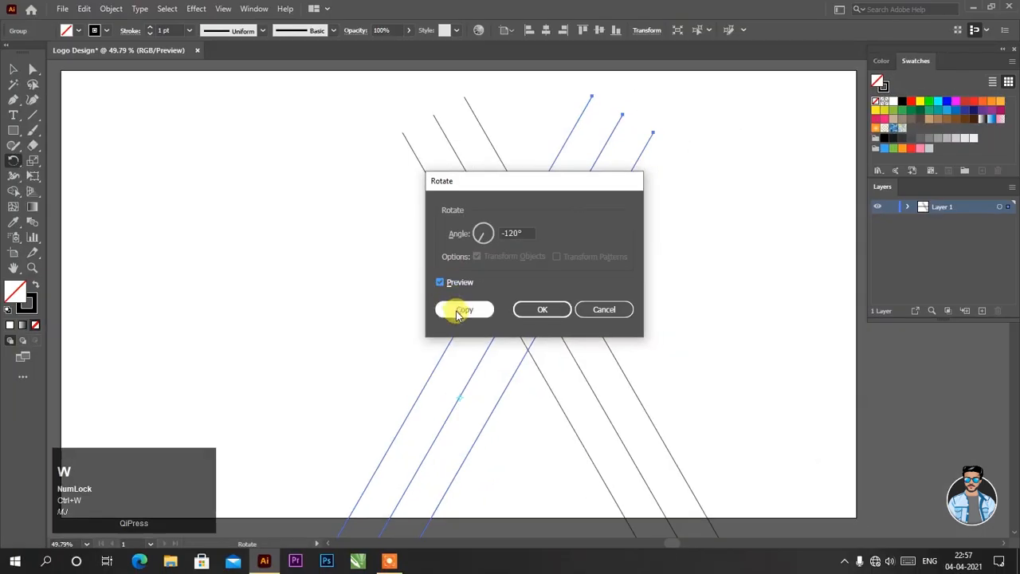
pyautogui.click(442, 385)
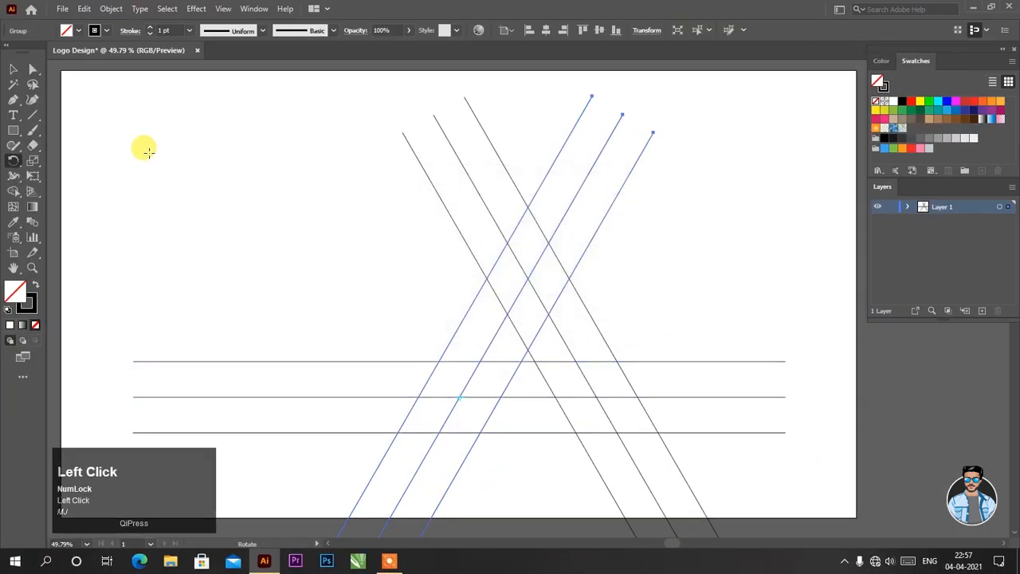
# Shift the two diagonal line groups to the left so they cross near their upper ends and form a triangle with the horizontal lines
pyautogui.click(16, 72)
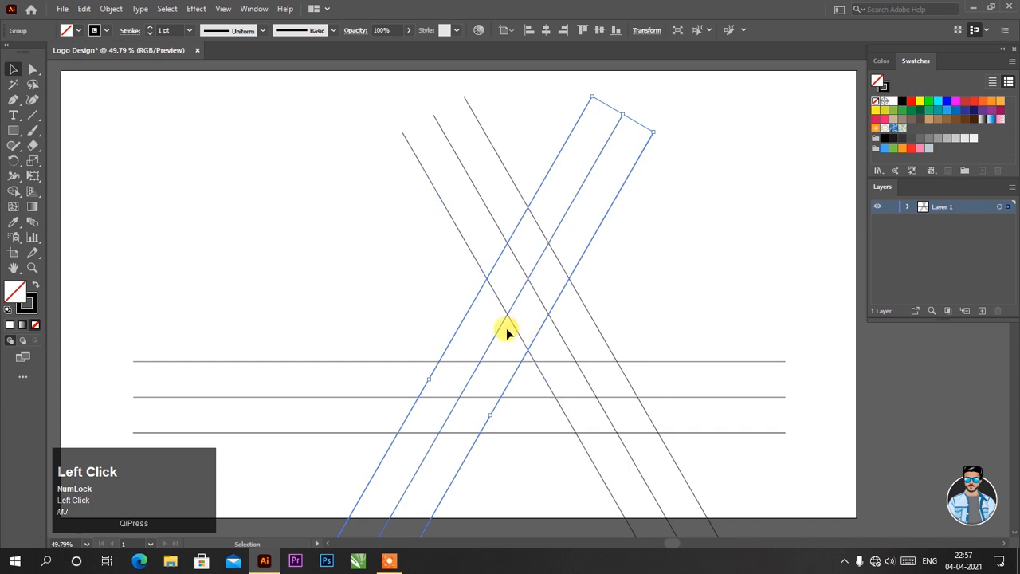
pyautogui.moveTo(499, 325); pyautogui.dragTo(383, 312)
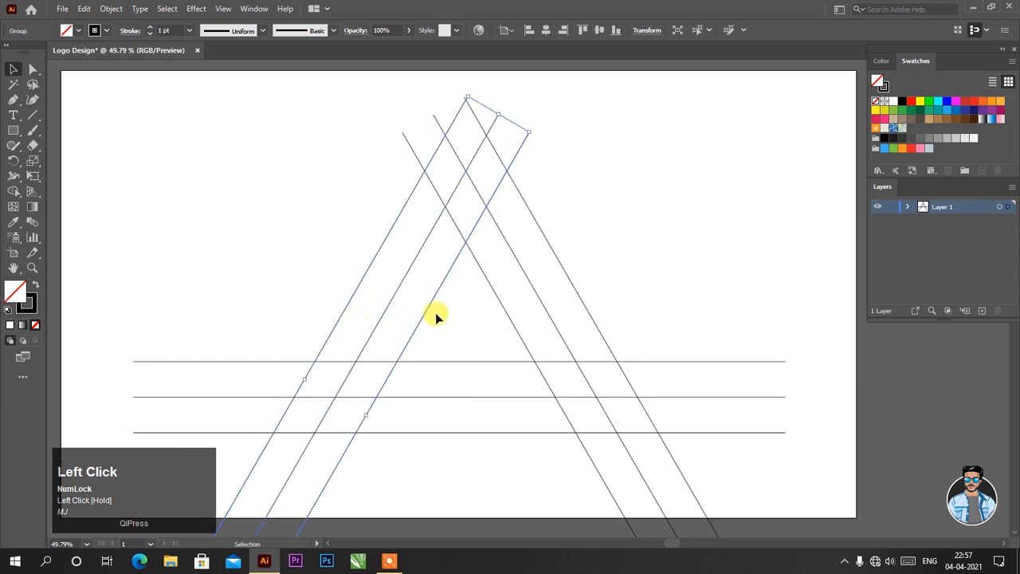
pyautogui.moveTo(519, 338); pyautogui.dragTo(475, 329)
pyautogui.click(502, 331)
pyautogui.click(611, 257)
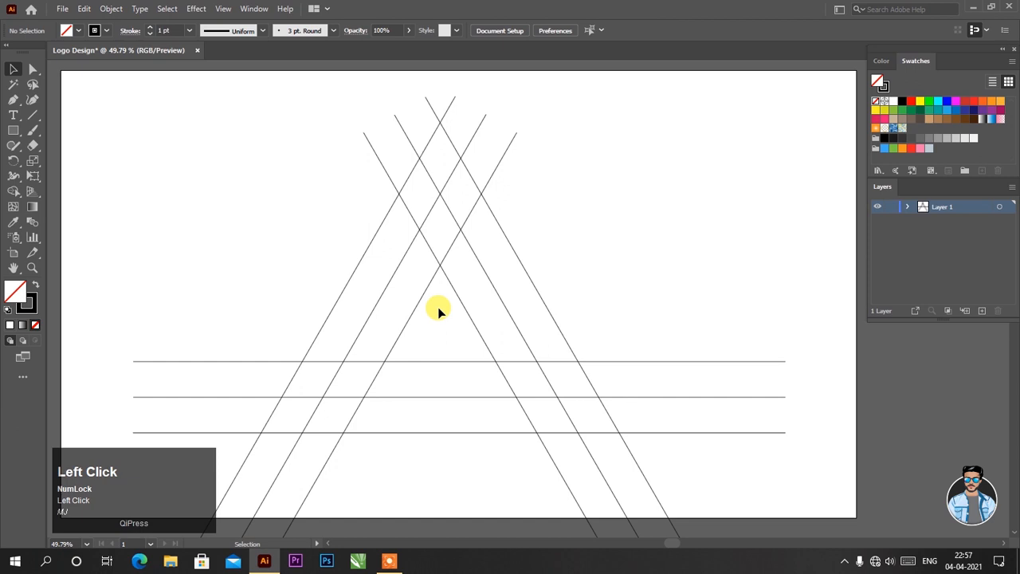
# Draw a short horizontal line at the triangle's apex joining the two outer intersections just below the topmost crossing
pyautogui.moveTo(422, 106); pyautogui.dragTo(653, 339)
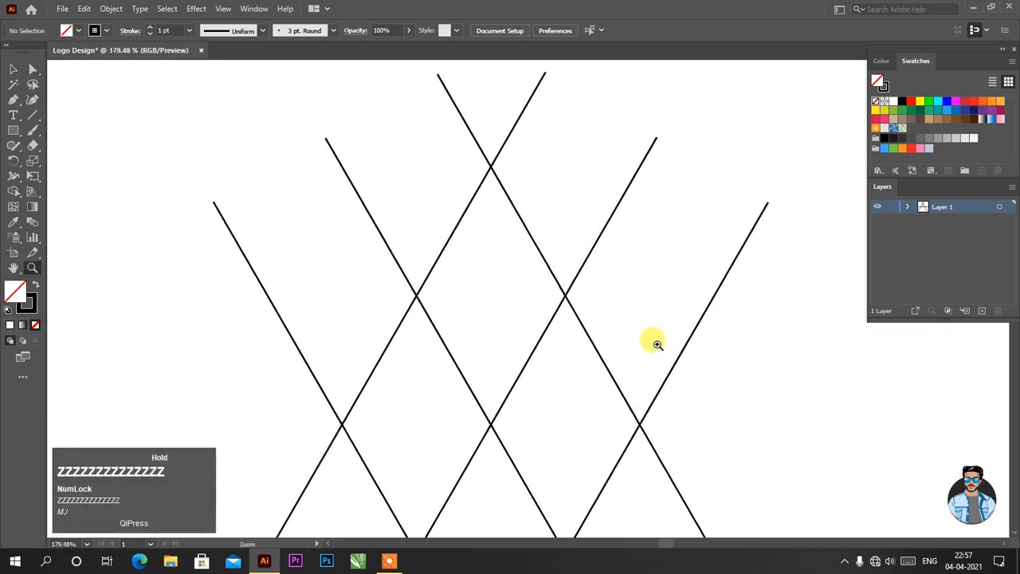
pyautogui.moveTo(32, 119); pyautogui.dragTo(61, 114)
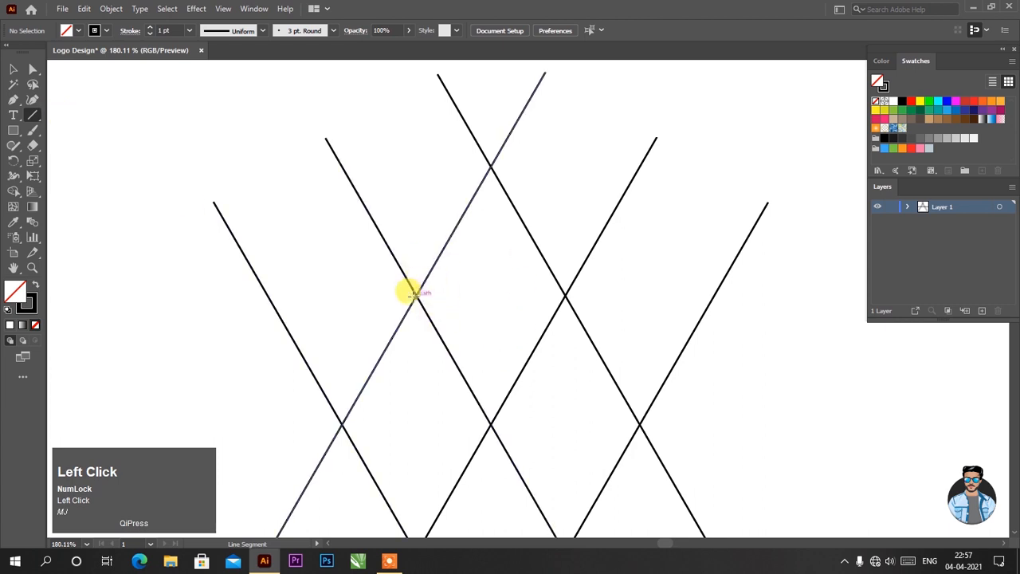
pyautogui.moveTo(414, 292); pyautogui.dragTo(563, 293)
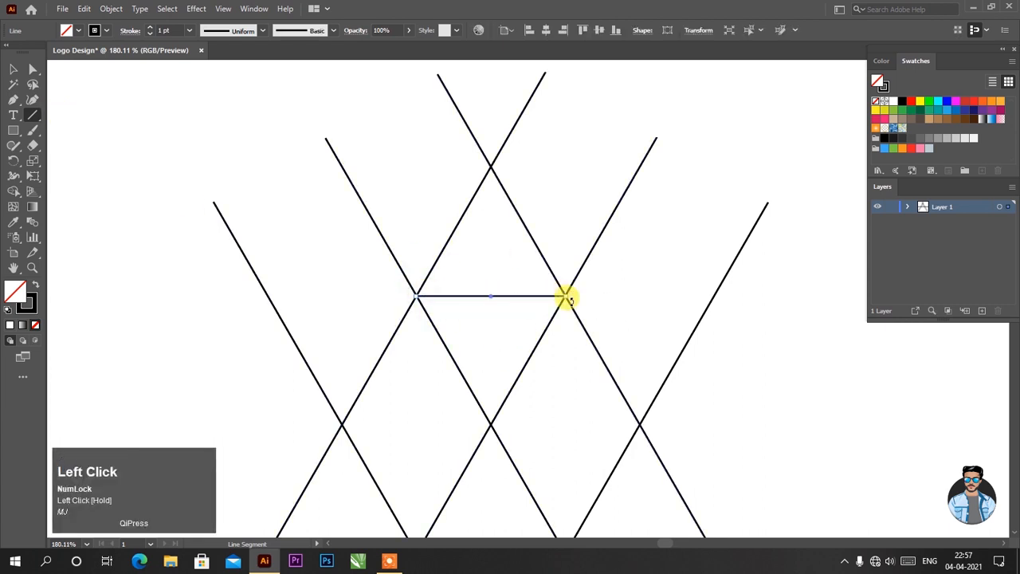
pyautogui.click(13, 68)
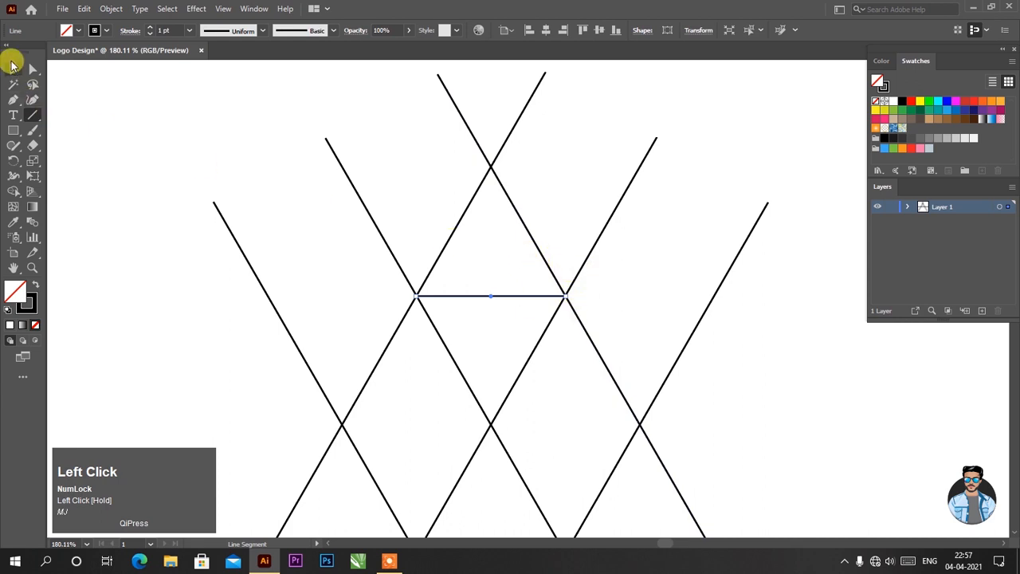
pyautogui.click(125, 132)
# Draw a short line across the lower-left corner, from the outer diagonal's crossing with the middle horizontal to the middle diagonal's crossing with the bottom horizontal
pyautogui.press('z')
pyautogui.moveTo(545, 349); pyautogui.dragTo(368, 235)
pyautogui.scroll(-2, 407, 244)
pyautogui.press('z')
pyautogui.moveTo(535, 317); pyautogui.dragTo(479, 298)
pyautogui.press('space')
pyautogui.moveTo(500, 360); pyautogui.dragTo(516, 165)
pyautogui.moveTo(392, 328); pyautogui.dragTo(594, 446)
pyautogui.press('z')
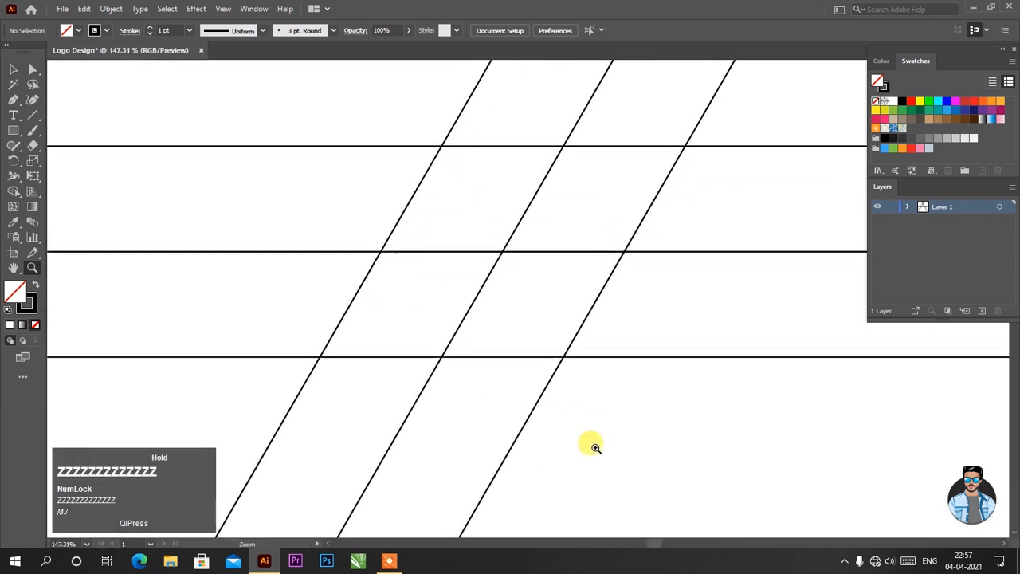
pyautogui.moveTo(33, 116); pyautogui.dragTo(64, 114)
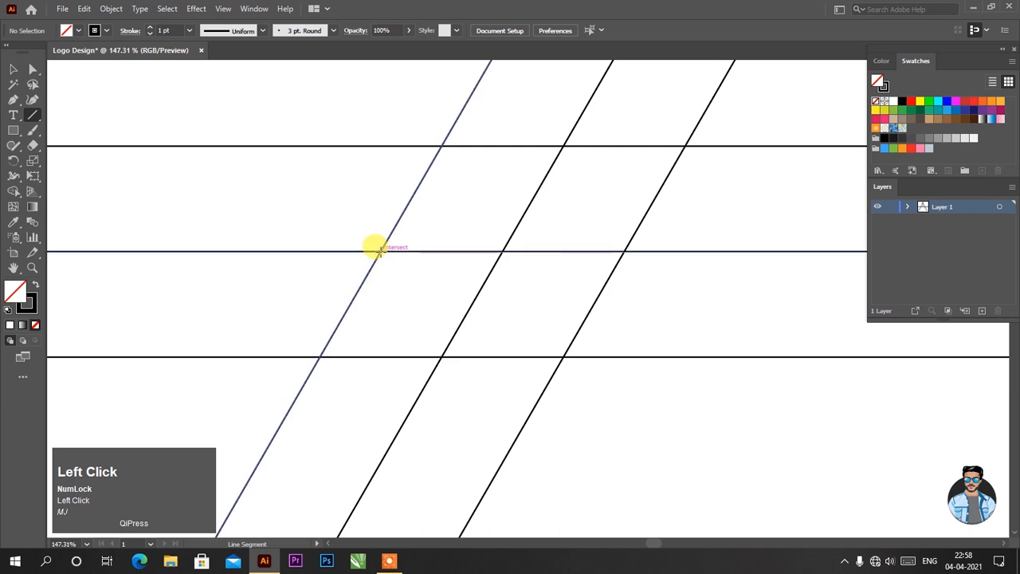
pyautogui.moveTo(379, 250); pyautogui.dragTo(441, 356)
# Draw a matching short line across the lower-right corner, from the outer diagonal on the middle horizontal to the middle diagonal on the bottom horizontal
pyautogui.press('z')
pyautogui.moveTo(554, 374); pyautogui.dragTo(430, 313)
pyautogui.press('space')
pyautogui.moveTo(678, 361); pyautogui.dragTo(326, 361)
pyautogui.press('z')
pyautogui.moveTo(607, 359); pyautogui.dragTo(737, 442)
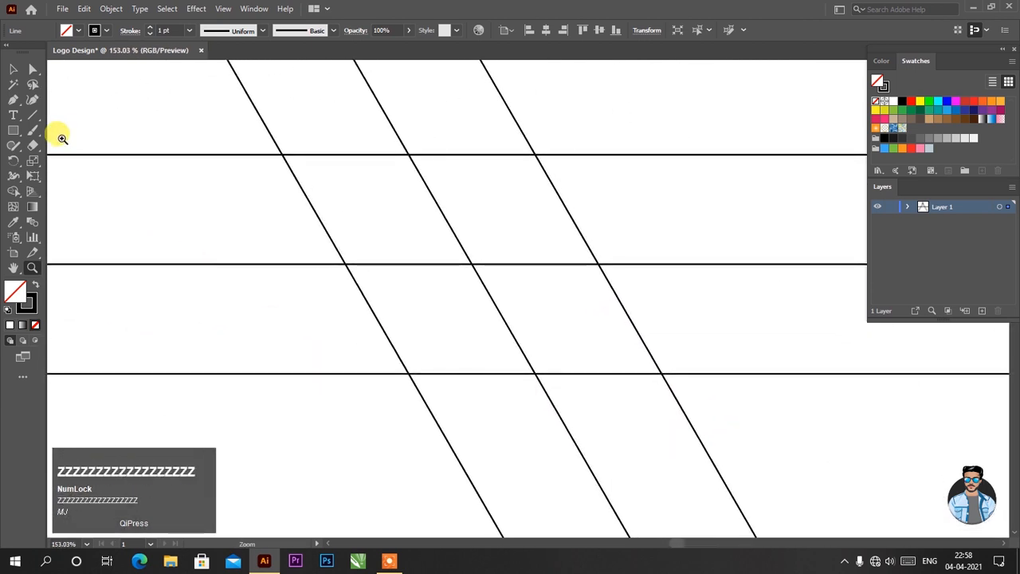
pyautogui.click(32, 116)
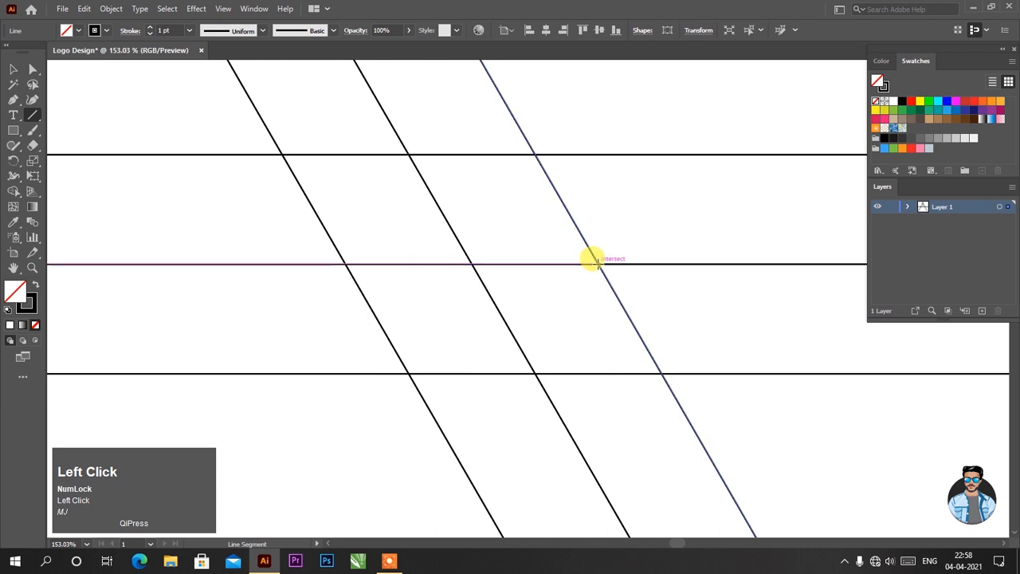
pyautogui.moveTo(596, 263); pyautogui.dragTo(533, 372)
# Divide all the crossing lines into separate shapes with Pathfinder Divide, and dock the Pathfinder panel beneath Layers
pyautogui.press('z')
pyautogui.moveTo(626, 392); pyautogui.dragTo(421, 295)
pyautogui.press('space')
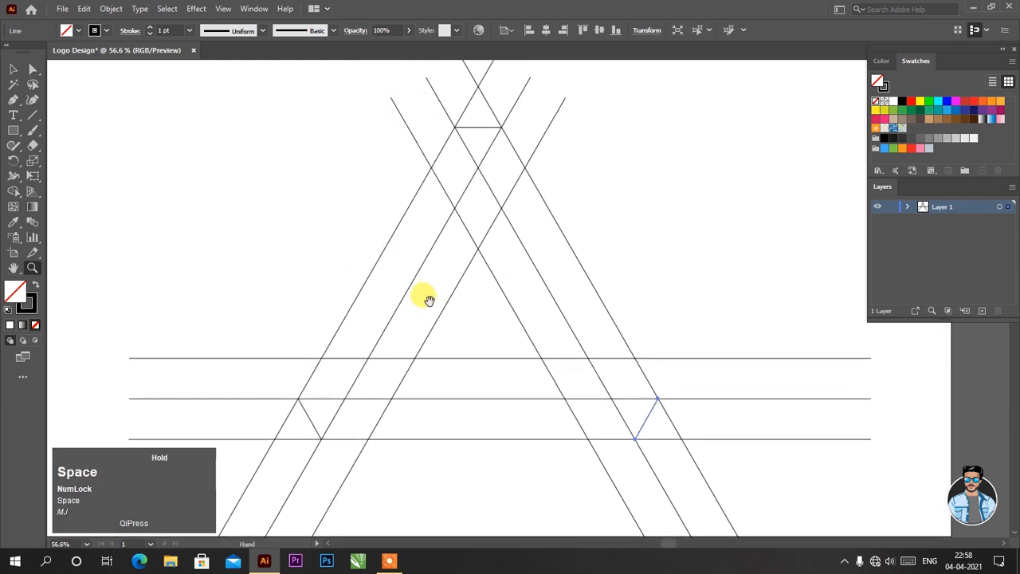
pyautogui.click(14, 69)
pyautogui.click(147, 138)
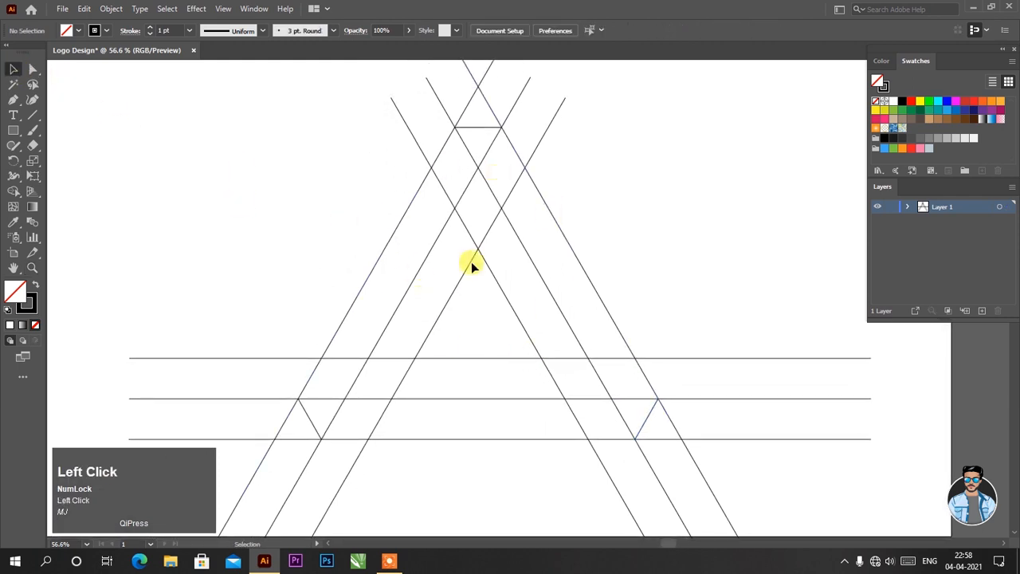
pyautogui.moveTo(209, 103); pyautogui.dragTo(804, 497)
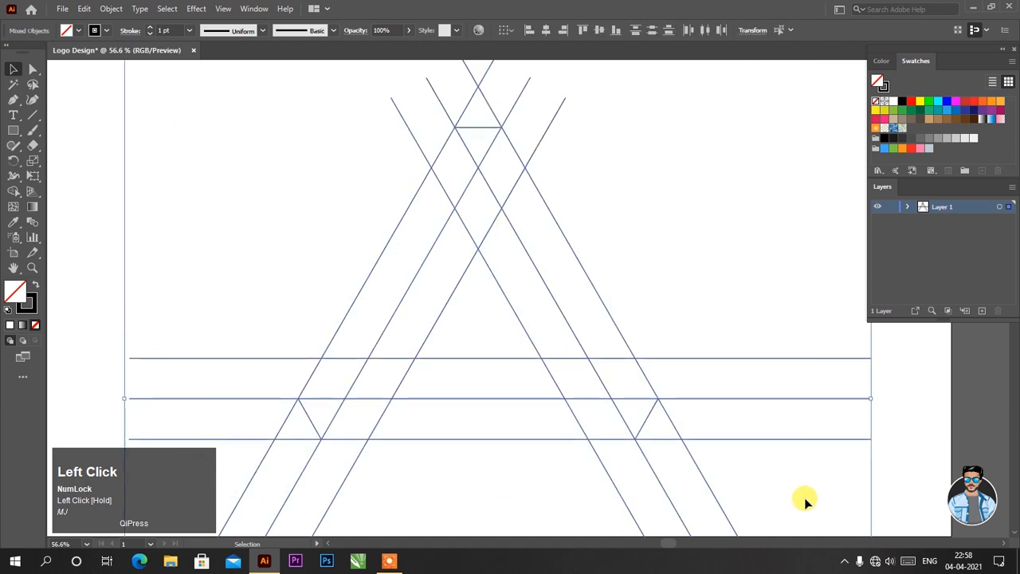
pyautogui.click(255, 8)
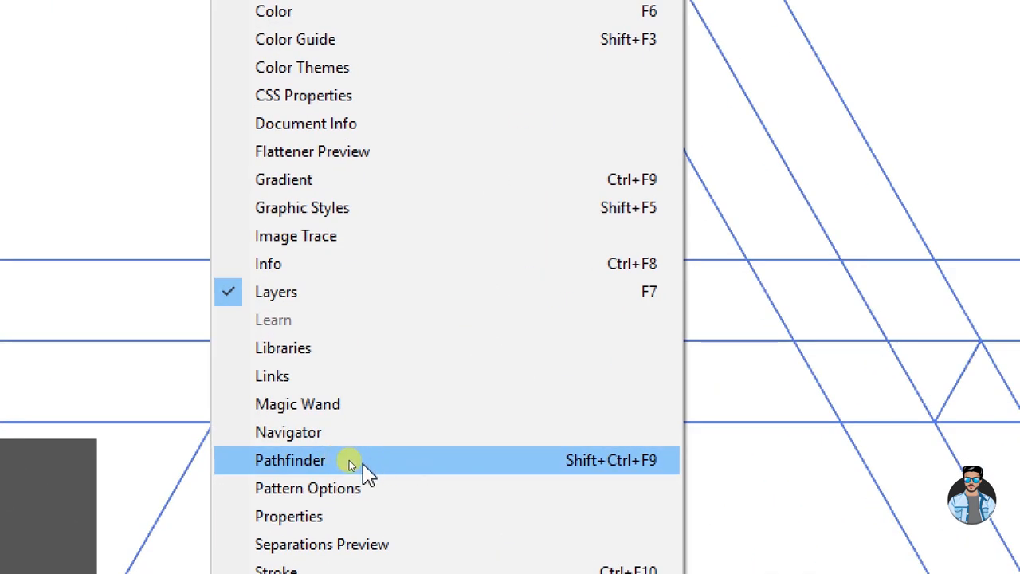
pyautogui.click(349, 459)
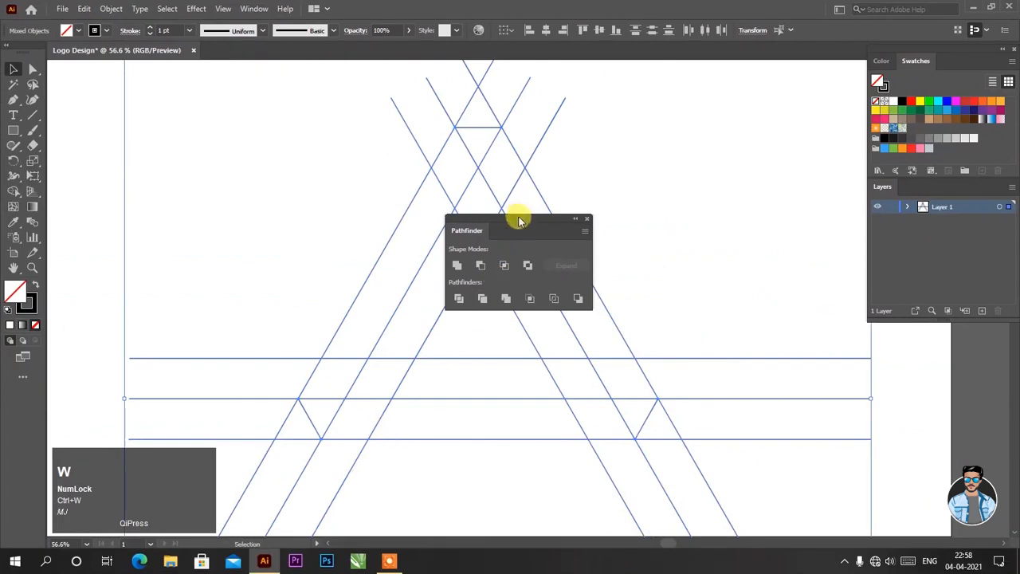
pyautogui.moveTo(518, 220); pyautogui.dragTo(726, 208)
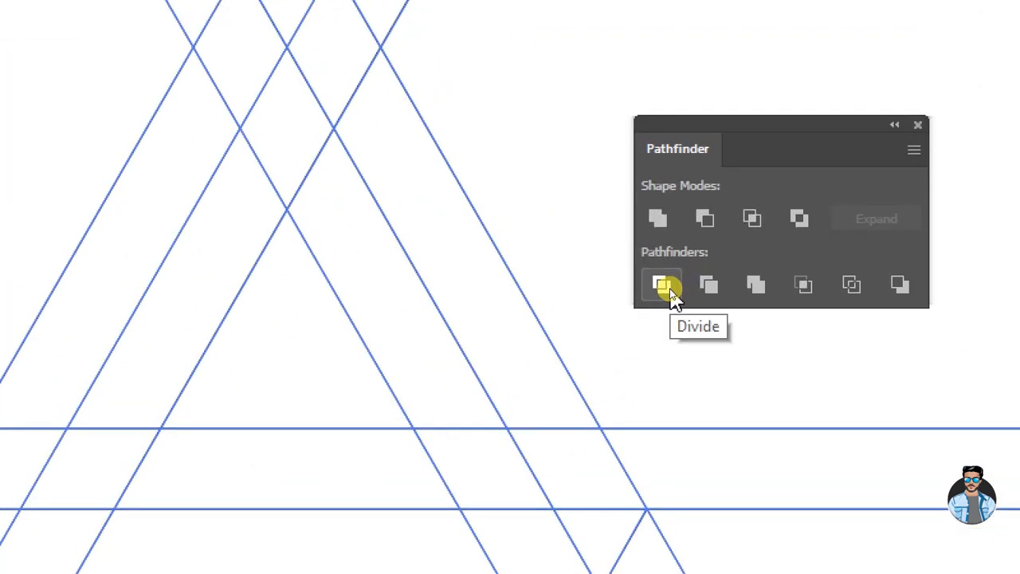
pyautogui.click(671, 293)
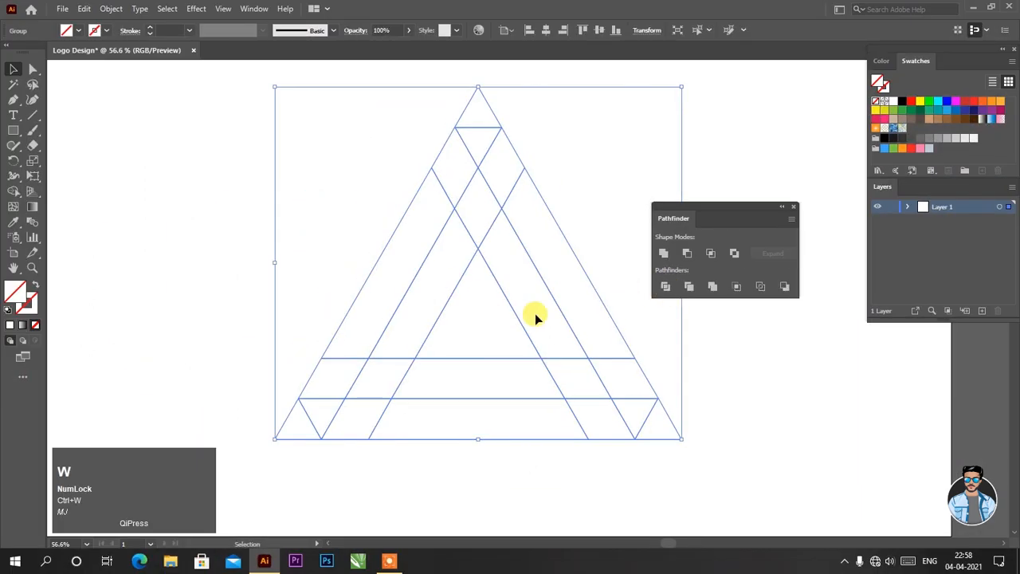
pyautogui.moveTo(713, 207); pyautogui.dragTo(937, 315)
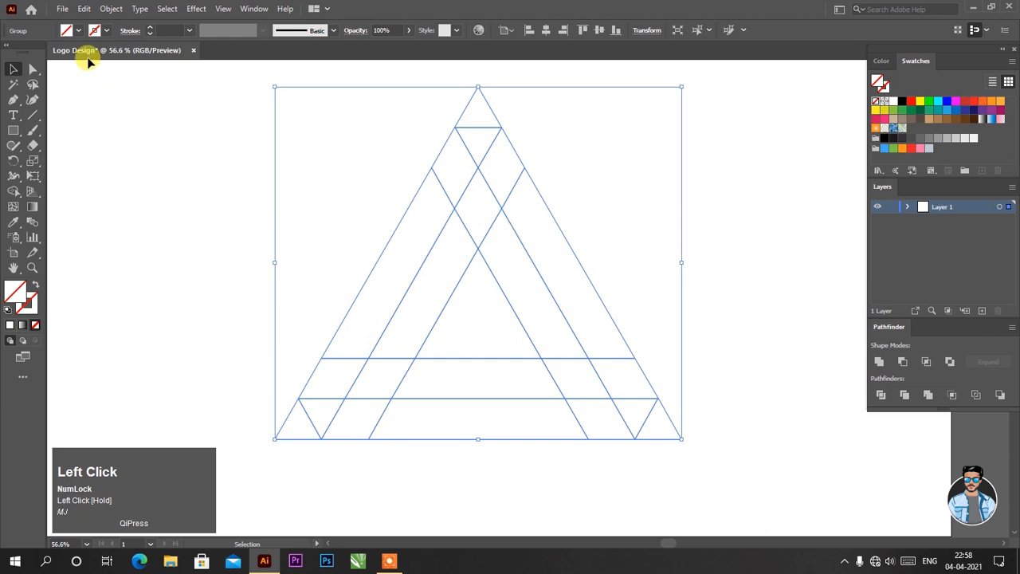
# Give the divided triangle group a black stroke and deselect it
pyautogui.click(92, 31)
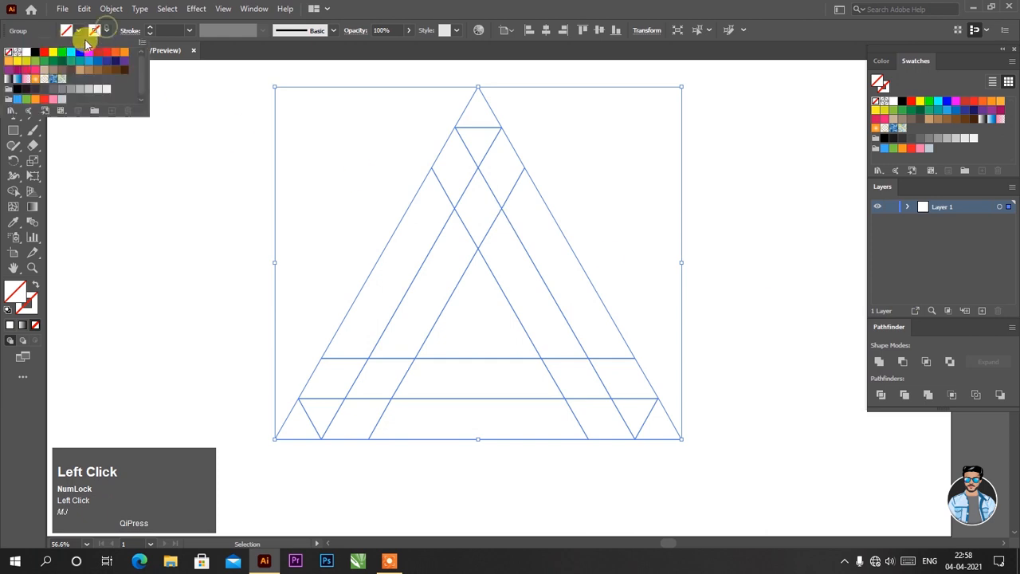
pyautogui.click(34, 54)
pyautogui.click(144, 195)
pyautogui.click(156, 206)
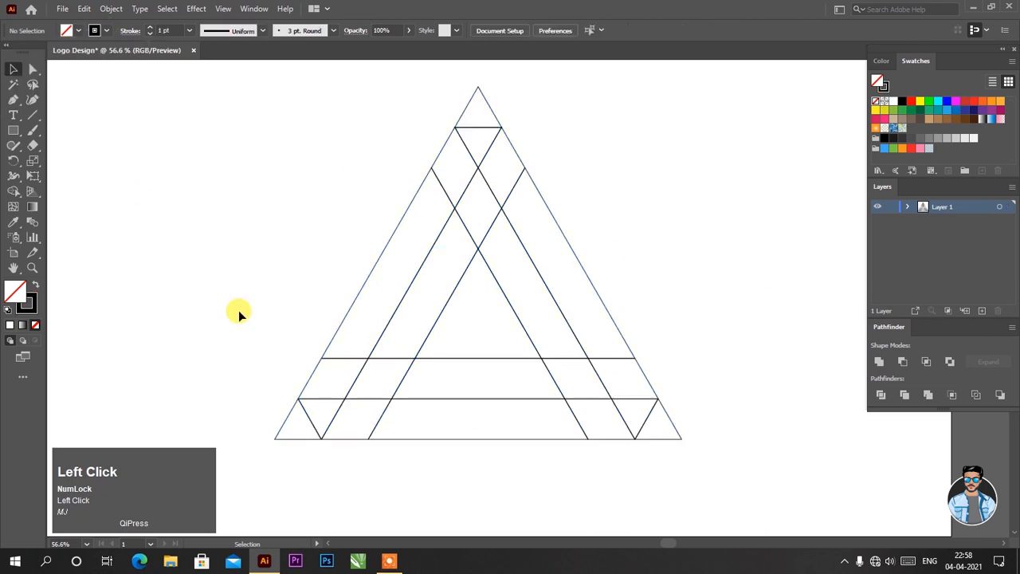
# Ungroup the divided triangle so that its pieces are separate shapes, and clear the selection
pyautogui.click(470, 157)
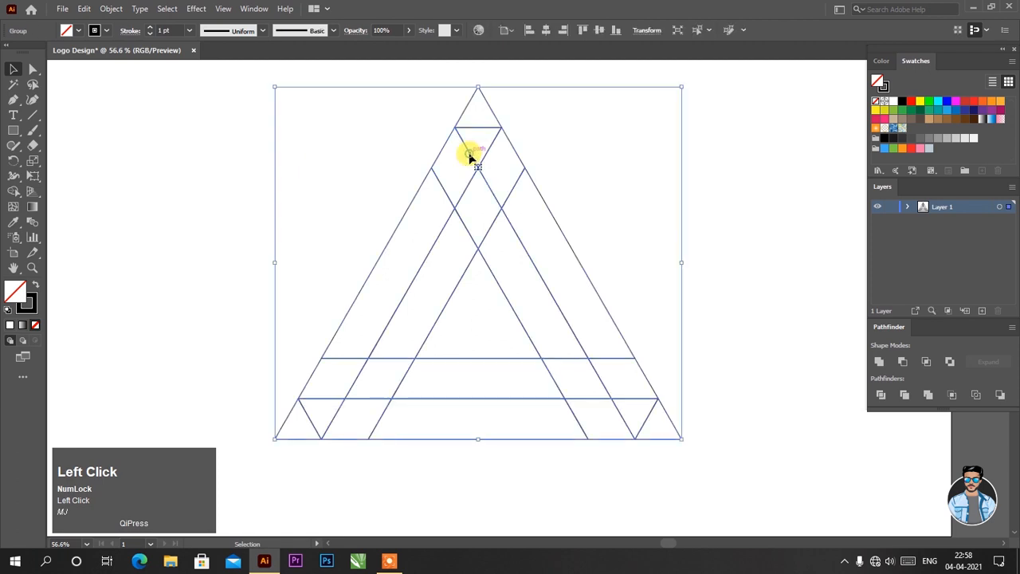
pyautogui.rightClick(469, 155)
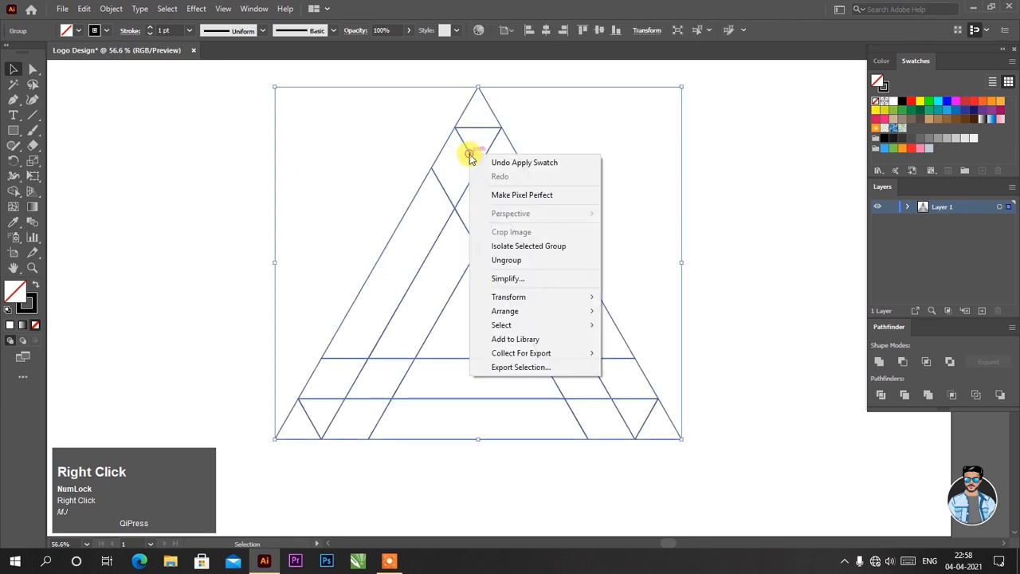
pyautogui.click(535, 261)
pyautogui.click(642, 222)
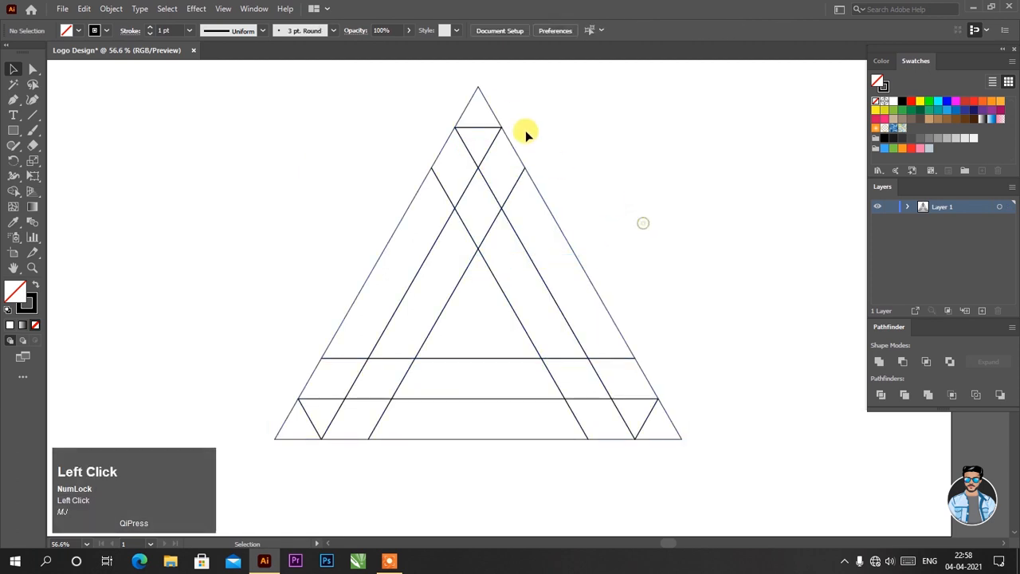
# Delete the three small corner triangles at the apex, lower-right and lower-left of the figure
pyautogui.click(495, 118)
pyautogui.moveTo(495, 117); pyautogui.dragTo(490, 96)
pyautogui.press('Delete')
pyautogui.moveTo(669, 420); pyautogui.dragTo(703, 450)
pyautogui.press('Delete')
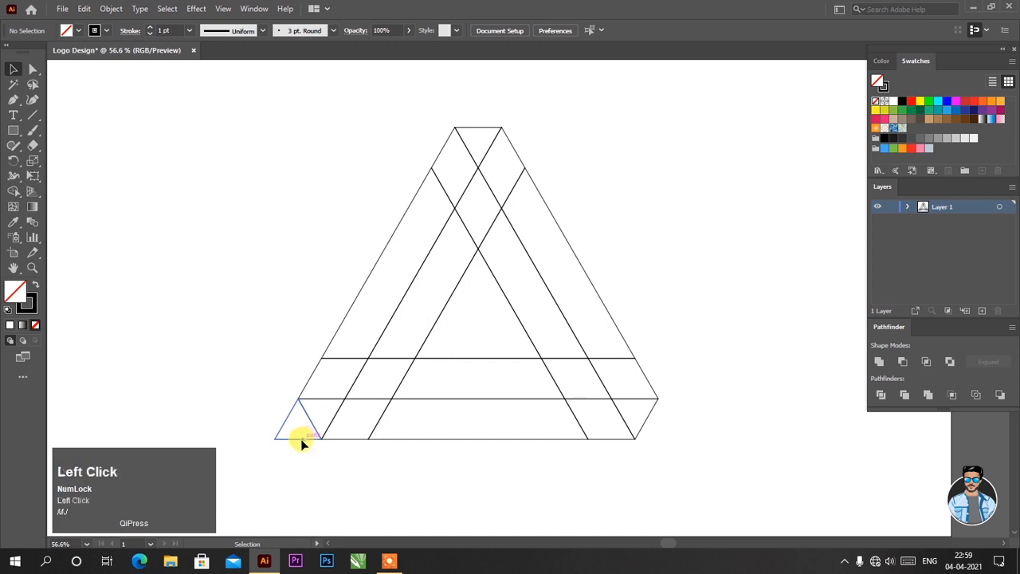
pyautogui.moveTo(302, 443); pyautogui.dragTo(244, 426)
pyautogui.press('Delete')
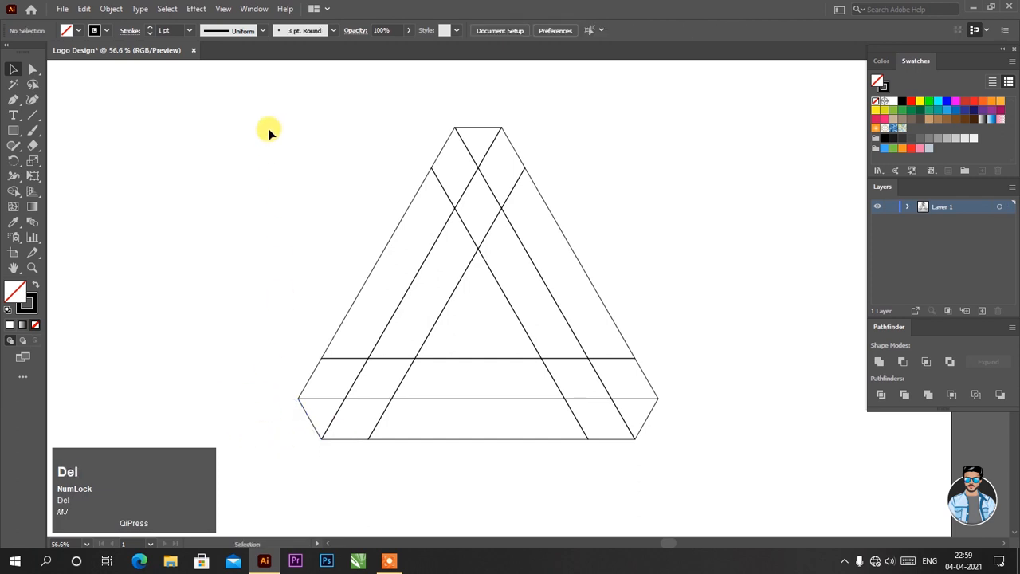
# With Shape Builder and a light orange fill, merge the outer right strip and the upper bottom strip into one L-shaped face
pyautogui.moveTo(369, 226); pyautogui.dragTo(651, 452)
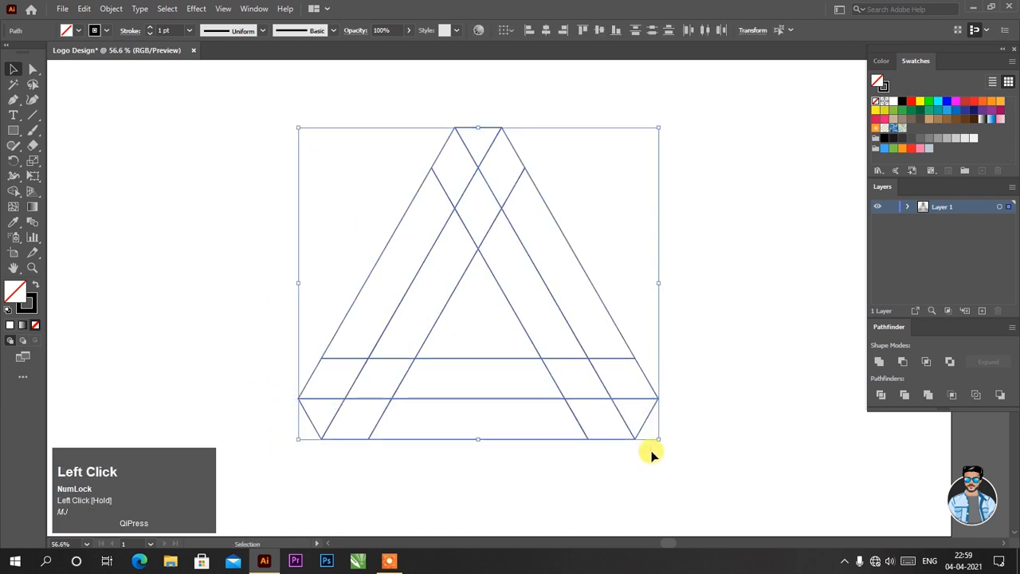
pyautogui.click(11, 193)
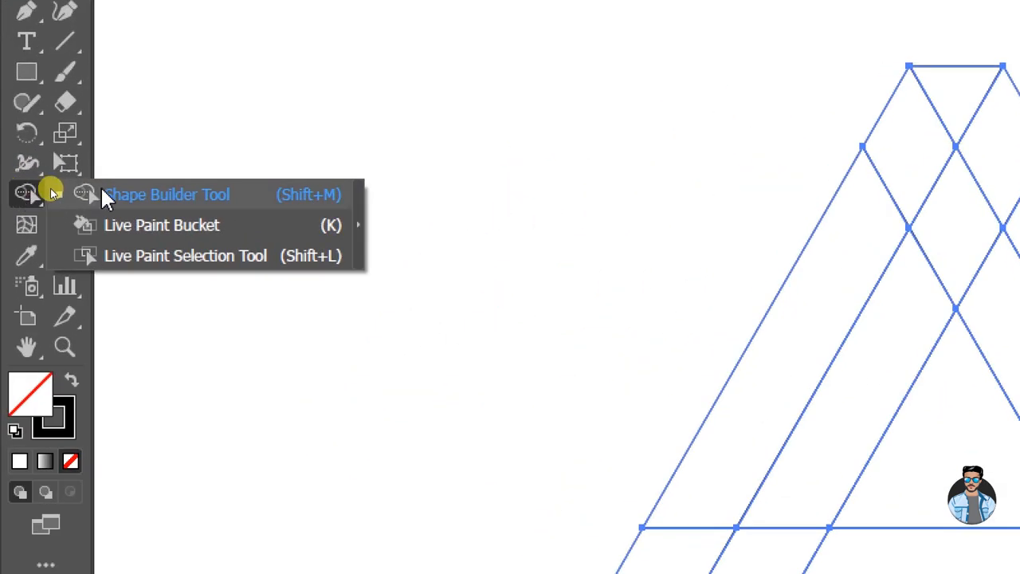
pyautogui.click(103, 192)
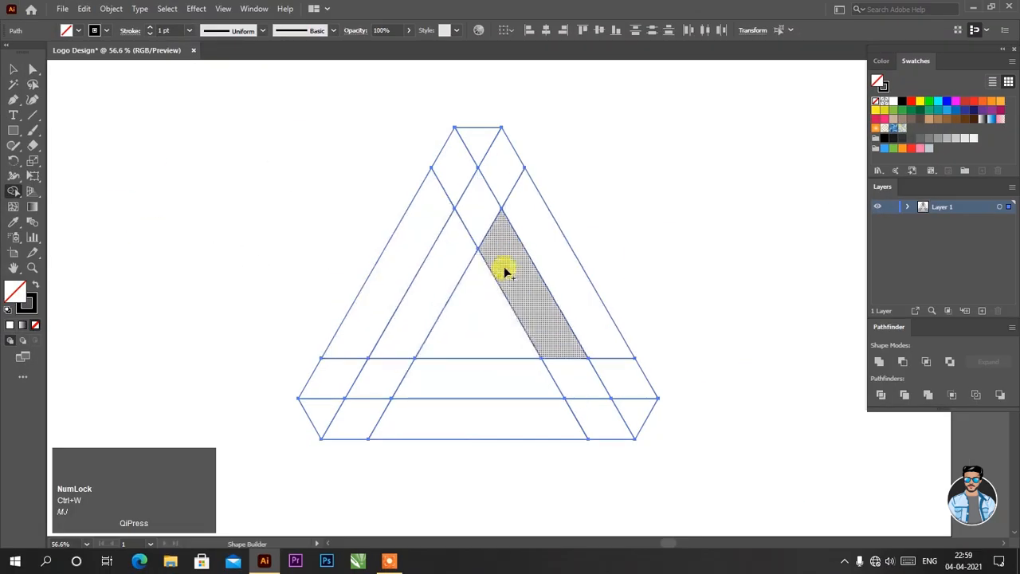
pyautogui.click(84, 30)
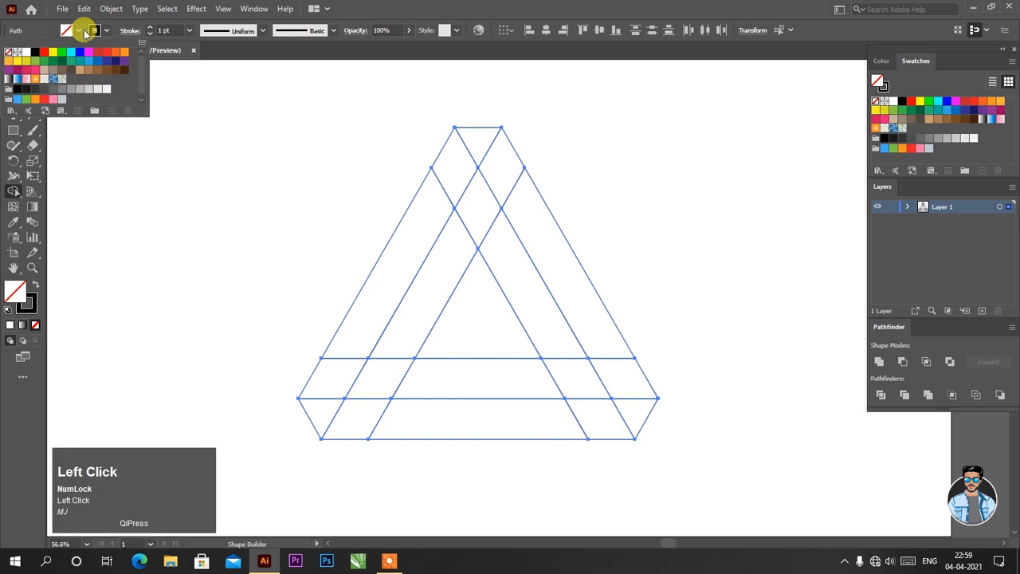
pyautogui.click(125, 54)
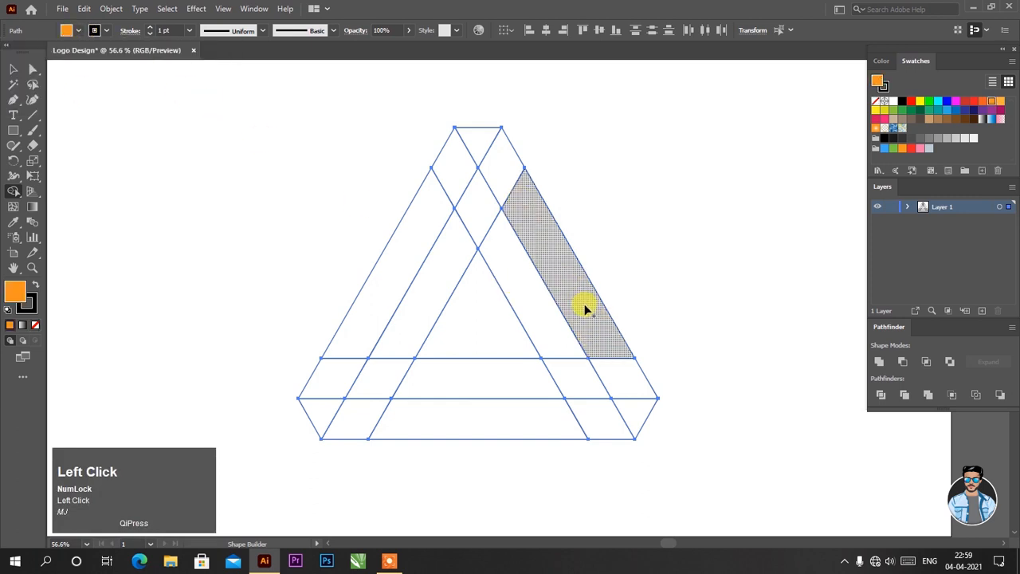
pyautogui.moveTo(484, 145); pyautogui.dragTo(528, 227)
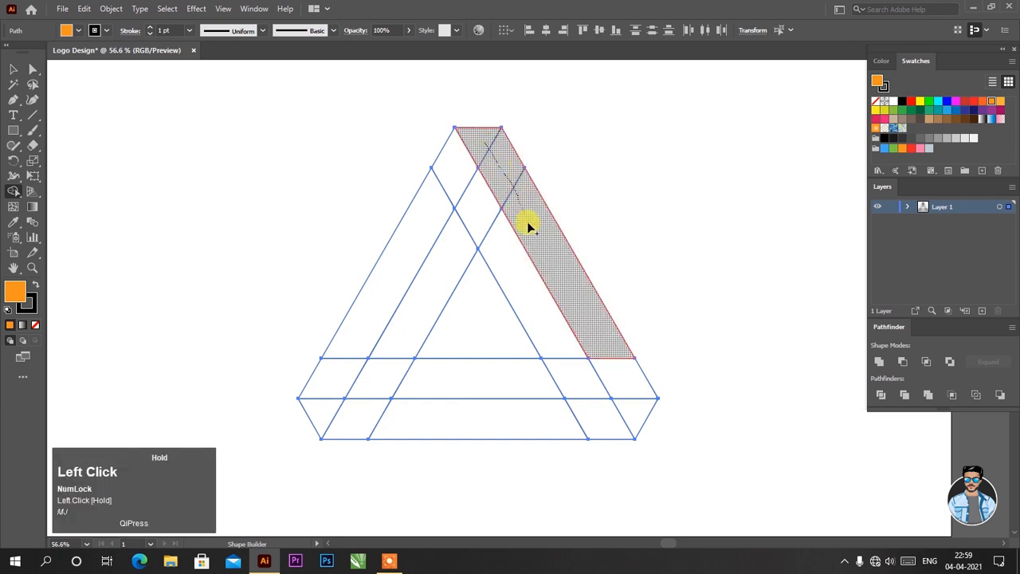
pyautogui.moveTo(602, 351)
pyautogui.mouseDown()
pyautogui.moveTo(614, 375)
pyautogui.moveTo(510, 377)
pyautogui.mouseUp()
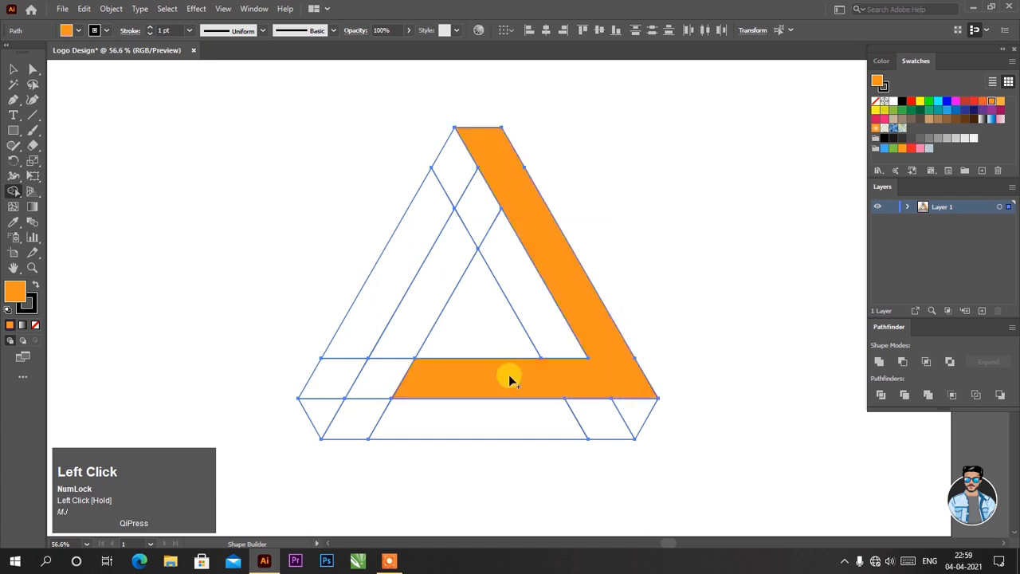
# Merge the lowest horizontal strip and the inner left diagonal strip into one face with a darker orange fill using Shape Builder
pyautogui.click(79, 32)
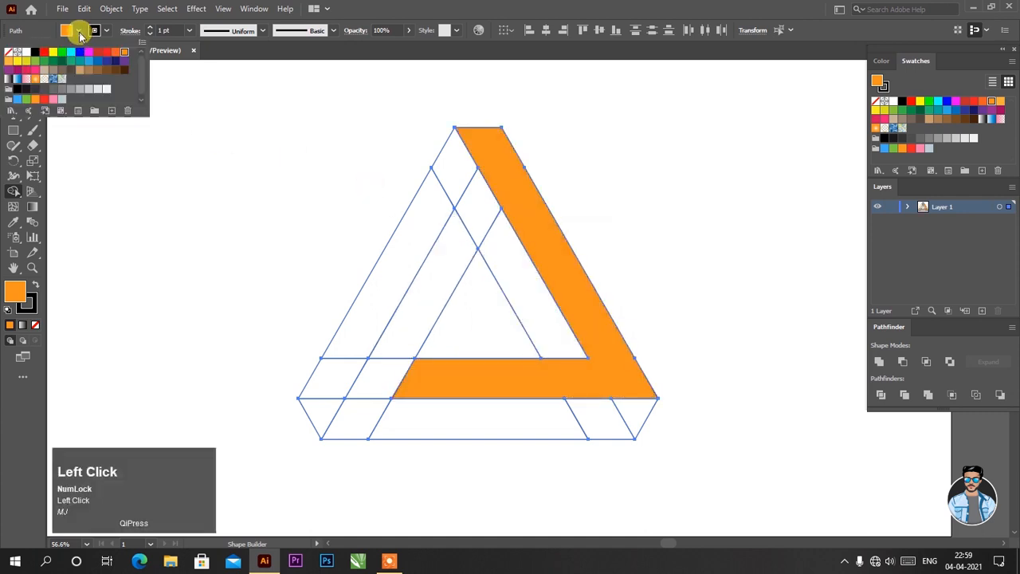
pyautogui.click(117, 55)
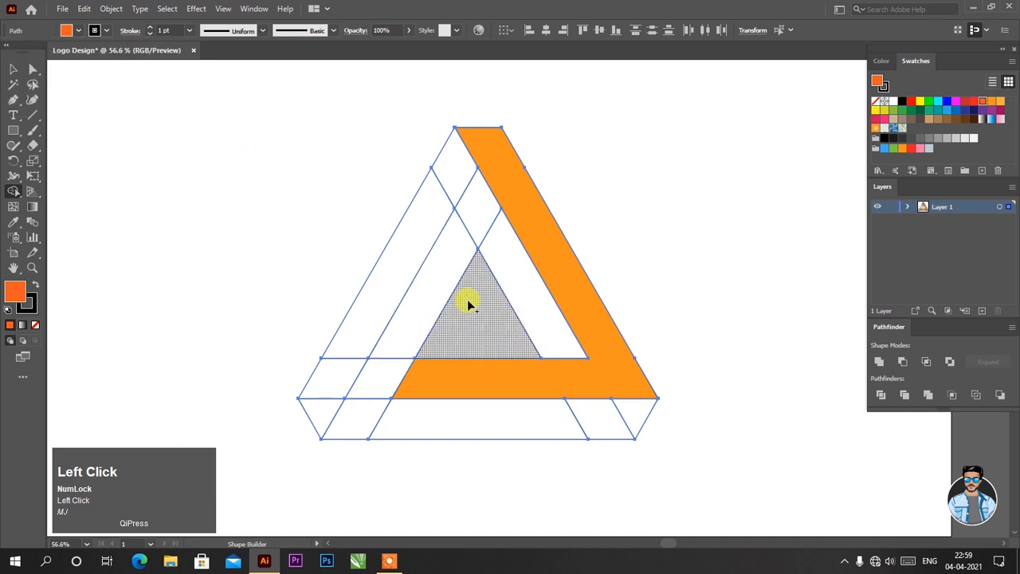
pyautogui.moveTo(632, 427); pyautogui.dragTo(366, 414)
pyautogui.moveTo(383, 370); pyautogui.dragTo(421, 311)
pyautogui.moveTo(420, 311)
pyautogui.mouseDown()
pyautogui.moveTo(402, 407)
pyautogui.moveTo(478, 423)
pyautogui.mouseUp()
# Merge the outer left strip and the inner right strip into one red face with Shape Builder, and deselect the artwork
pyautogui.click(75, 32)
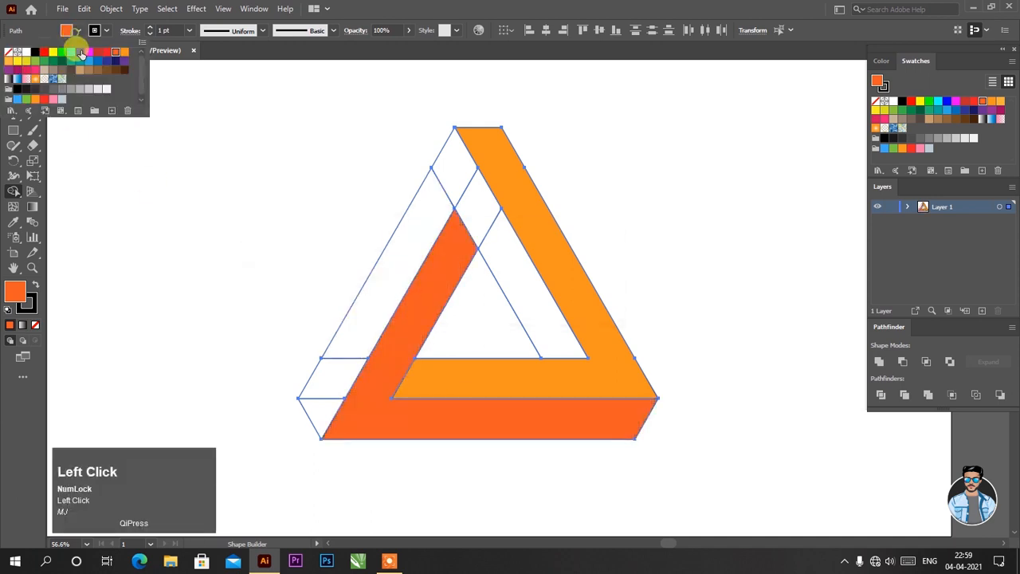
pyautogui.click(106, 56)
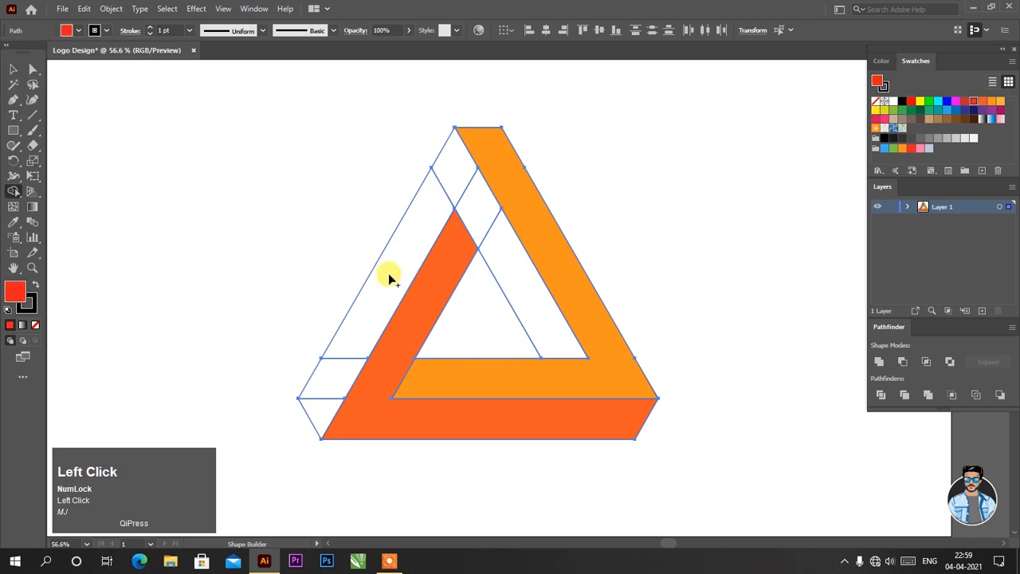
pyautogui.moveTo(484, 239)
pyautogui.mouseDown()
pyautogui.moveTo(453, 175)
pyautogui.moveTo(429, 213)
pyautogui.mouseUp()
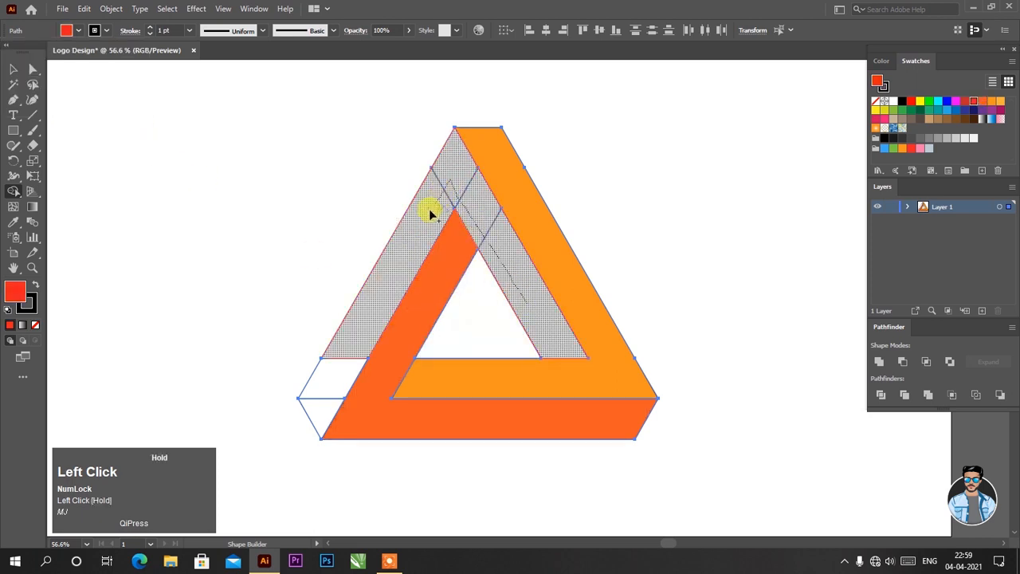
pyautogui.moveTo(319, 406); pyautogui.dragTo(319, 407)
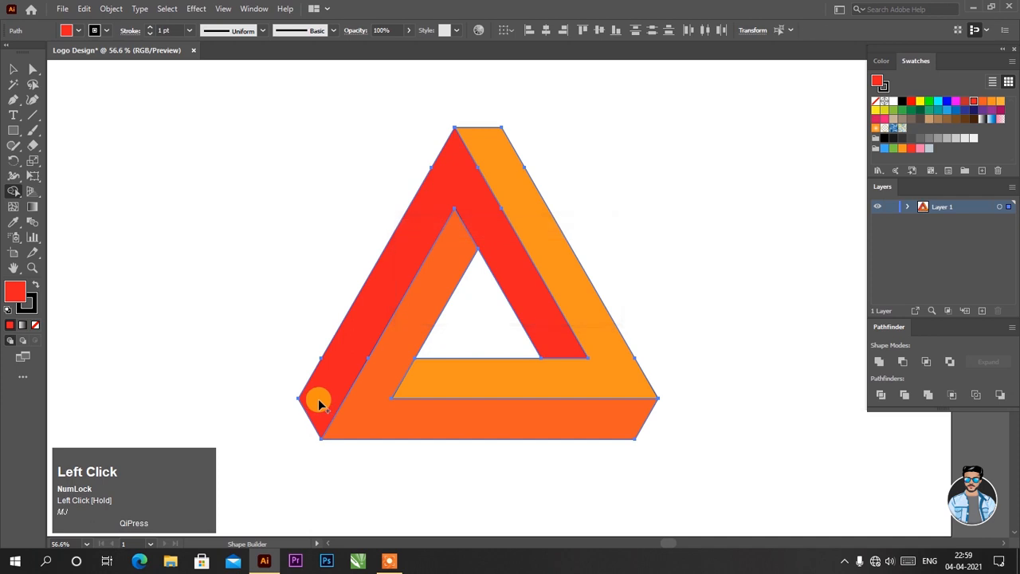
pyautogui.click(13, 69)
pyautogui.click(212, 161)
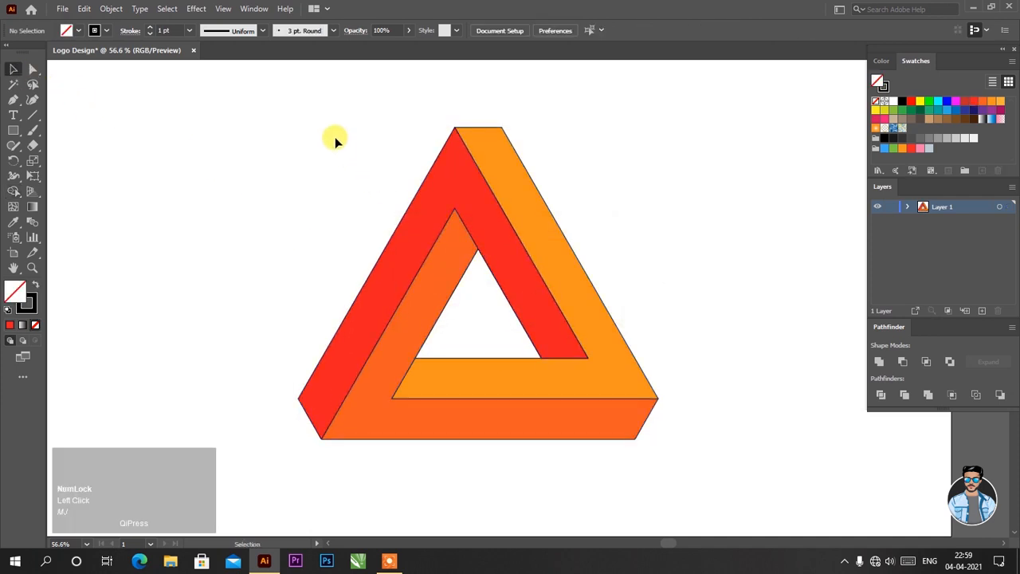
# Remove the stroke from all three coloured faces of the triangle and deselect them
pyautogui.click(516, 174)
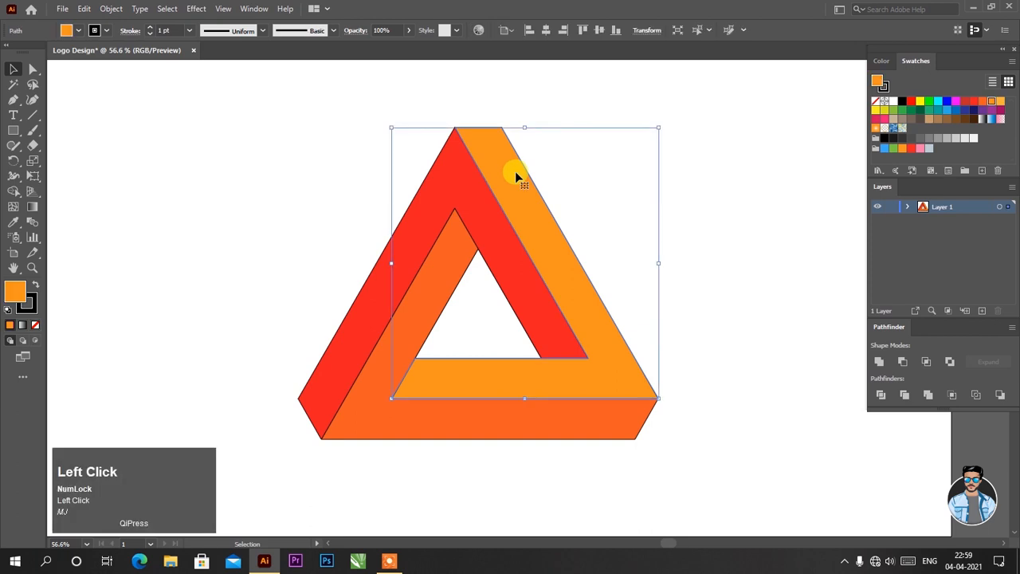
pyautogui.moveTo(316, 102); pyautogui.dragTo(590, 459)
pyautogui.click(106, 31)
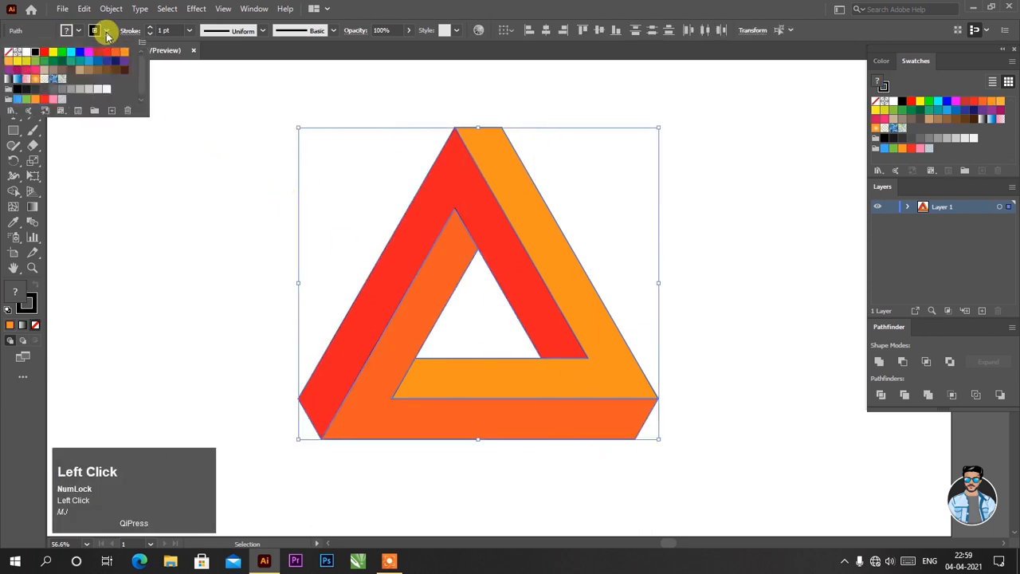
pyautogui.click(9, 53)
pyautogui.click(133, 210)
pyautogui.click(135, 209)
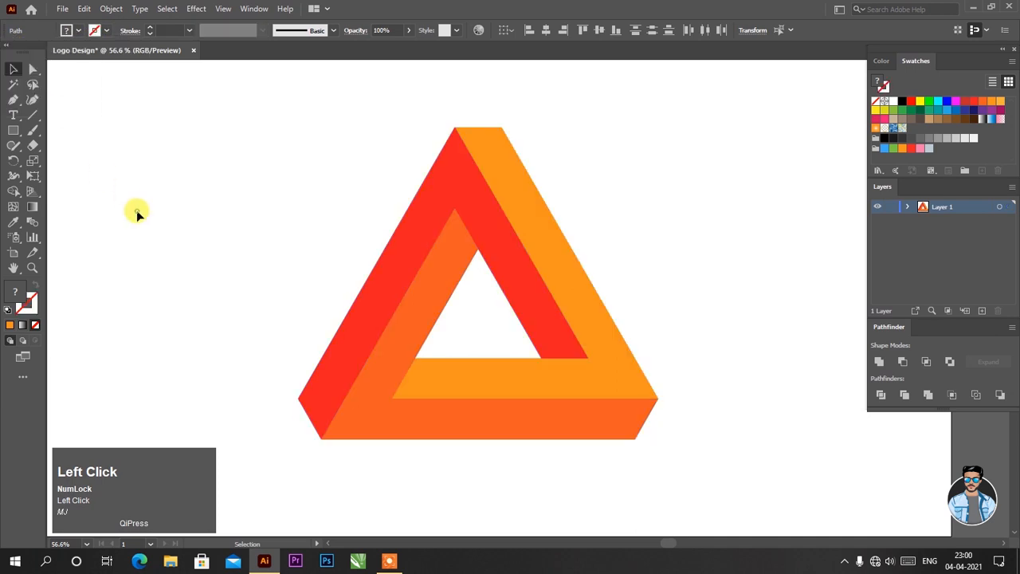
# Fill the light orange L-shaped face with the White, Black linear gradient preset
pyautogui.click(557, 257)
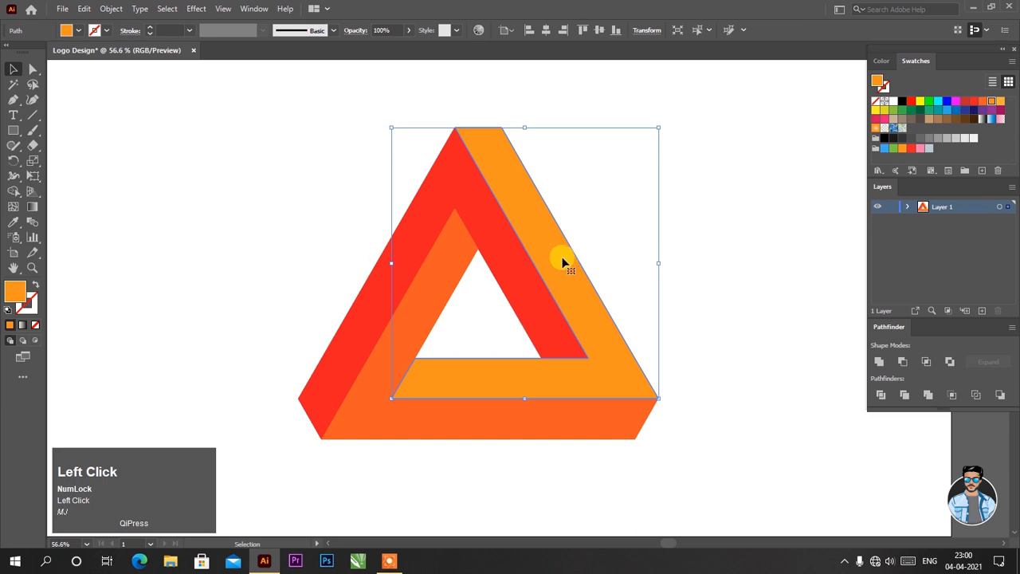
pyautogui.click(257, 9)
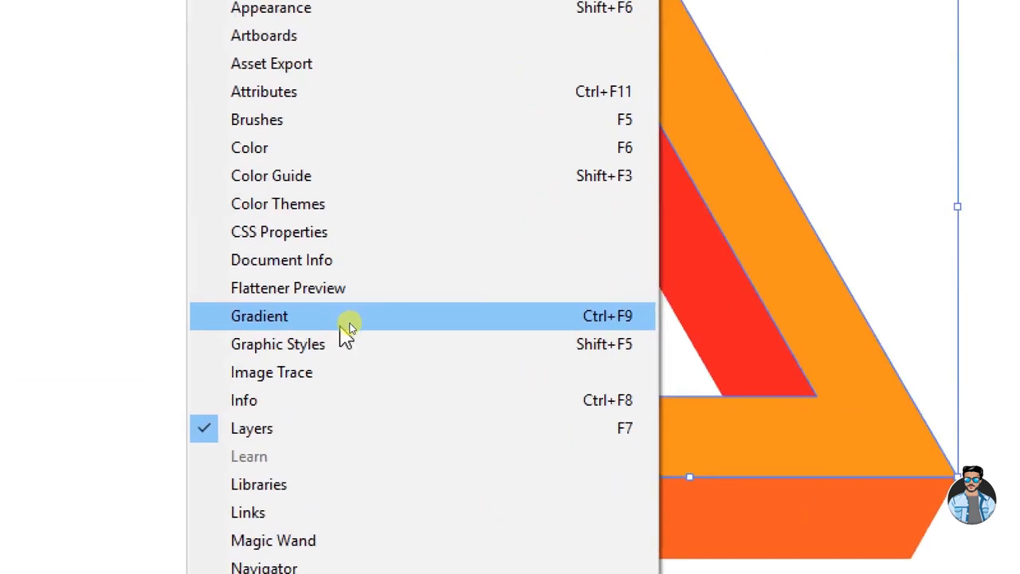
pyautogui.click(349, 333)
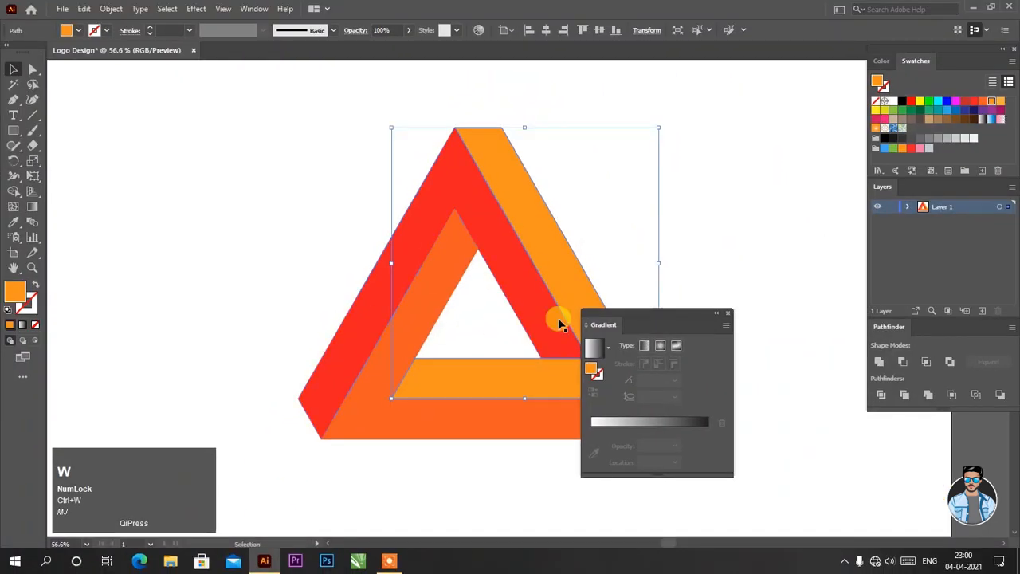
pyautogui.moveTo(667, 313); pyautogui.dragTo(792, 211)
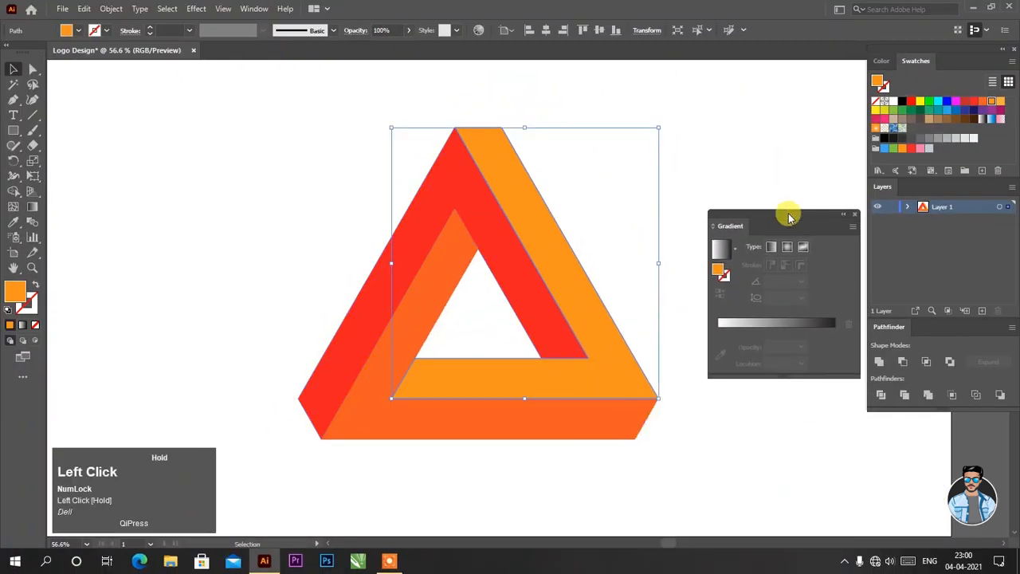
pyautogui.click(732, 249)
pyautogui.scroll(1, 683, 319)
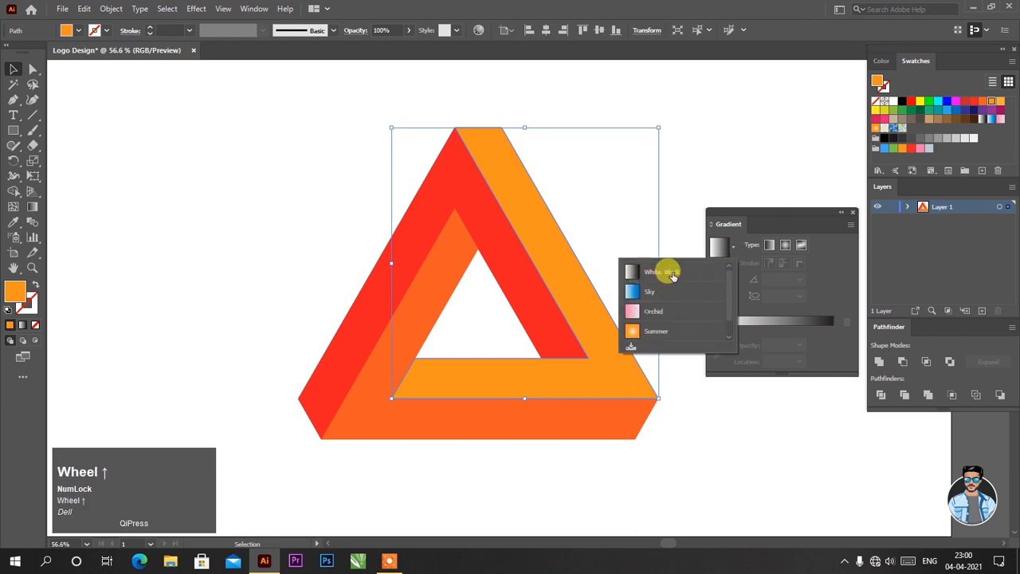
pyautogui.click(661, 272)
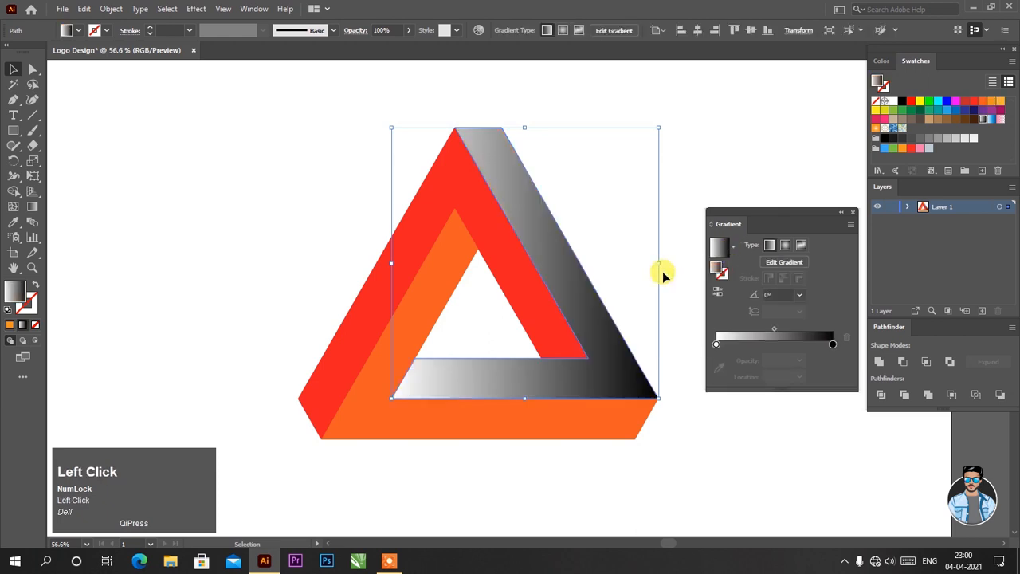
# Change the white colour stop of the L-shaped face's gradient to cyan
pyautogui.click(832, 346)
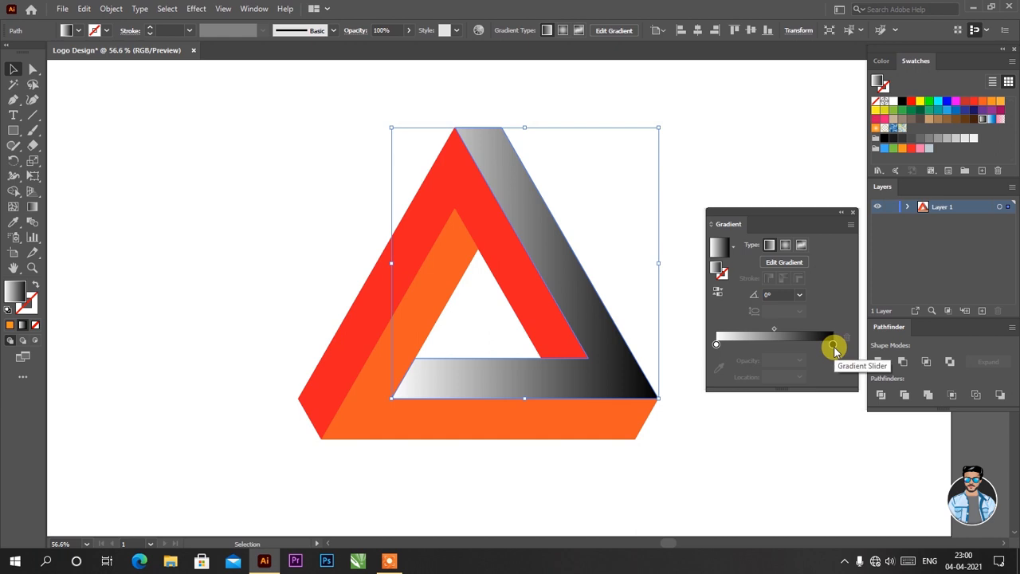
pyautogui.doubleClick(717, 345)
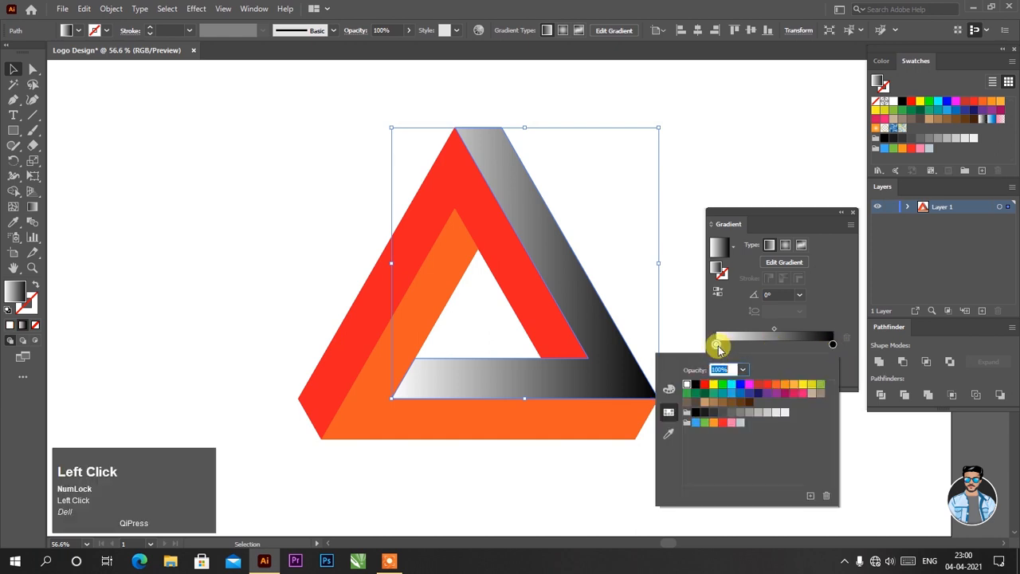
pyautogui.click(731, 387)
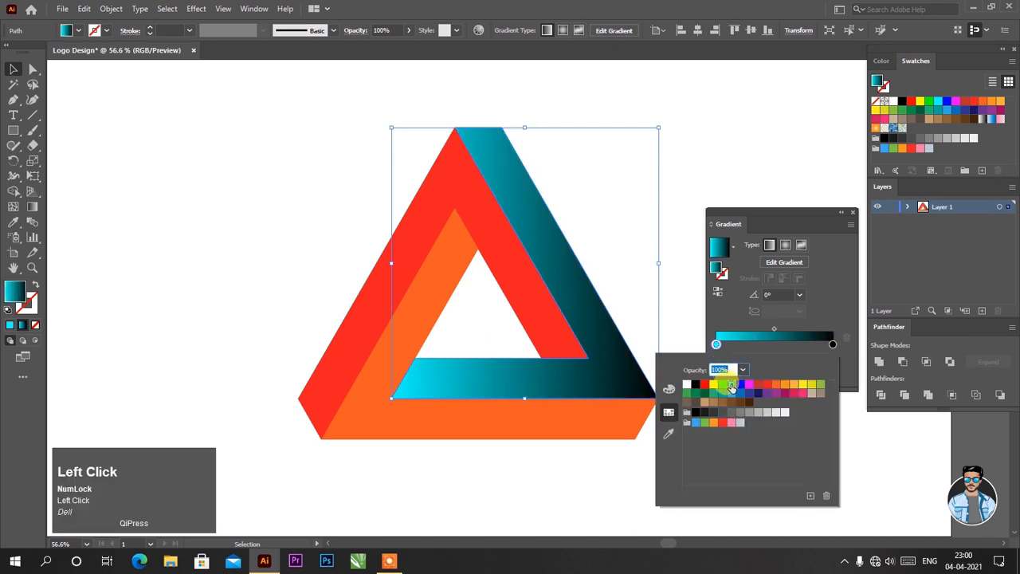
pyautogui.click(679, 303)
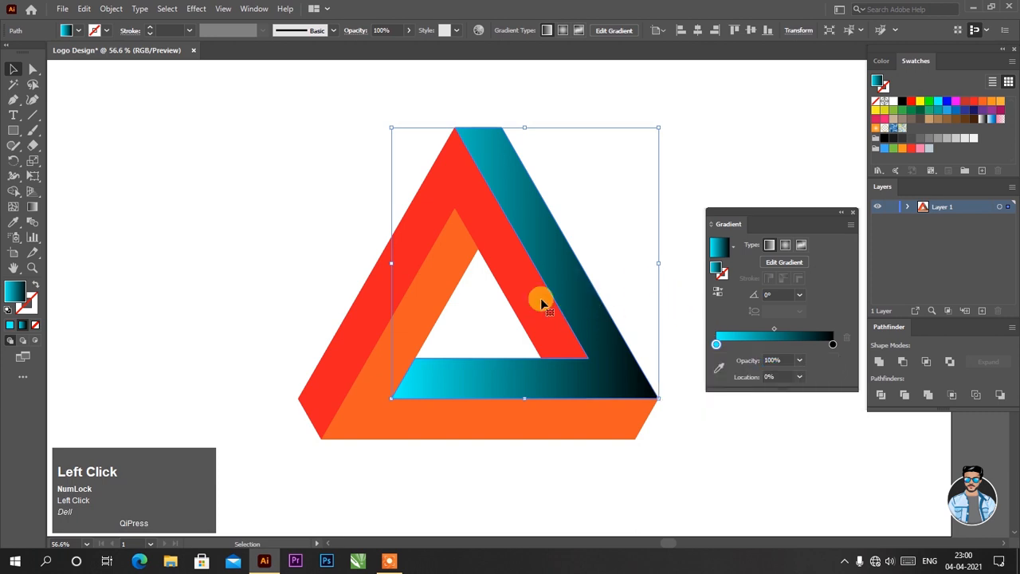
# Redirect the L-shaped face's gradient diagonally to about 149.6°, with cyan at its lower right corner, adjust the midpoint, and deselect
pyautogui.click(33, 208)
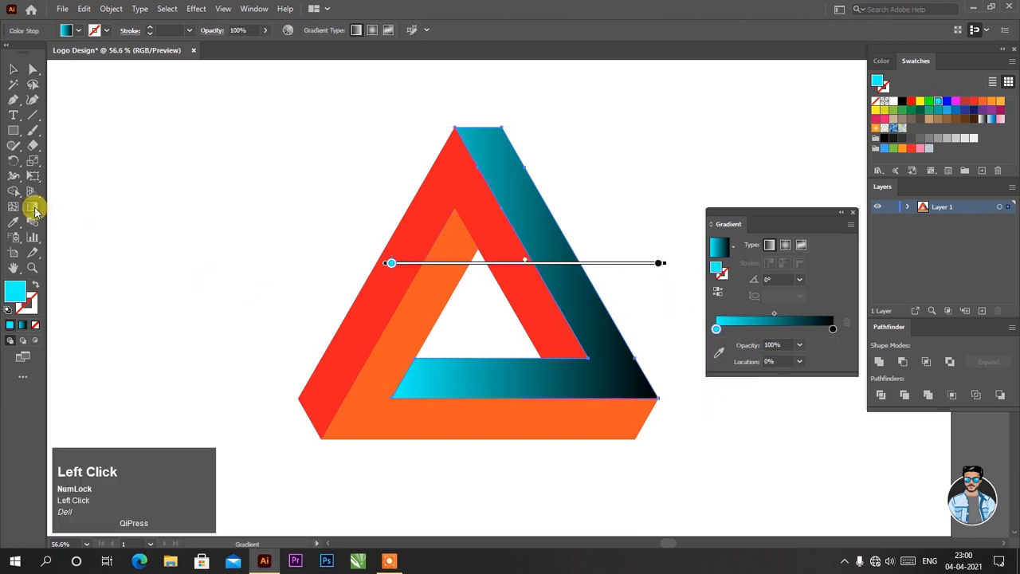
pyautogui.moveTo(645, 391)
pyautogui.mouseDown()
pyautogui.moveTo(643, 372)
pyautogui.moveTo(460, 100)
pyautogui.moveTo(471, 96)
pyautogui.moveTo(392, 163)
pyautogui.moveTo(321, 114)
pyautogui.moveTo(278, 112)
pyautogui.moveTo(215, 154)
pyautogui.moveTo(198, 140)
pyautogui.moveTo(211, 126)
pyautogui.mouseUp()
pyautogui.moveTo(431, 255); pyautogui.dragTo(414, 245)
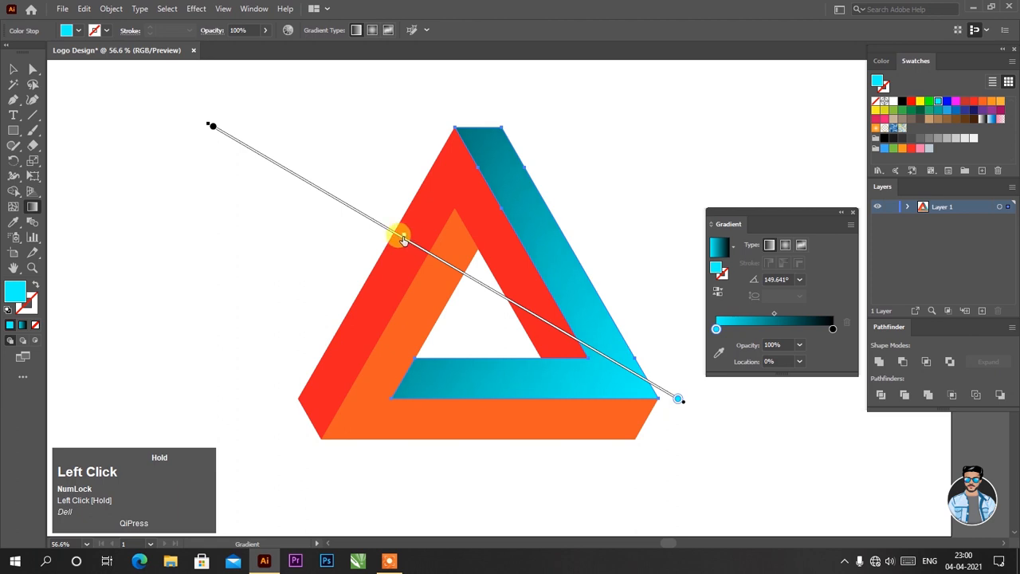
pyautogui.moveTo(399, 238); pyautogui.dragTo(426, 249)
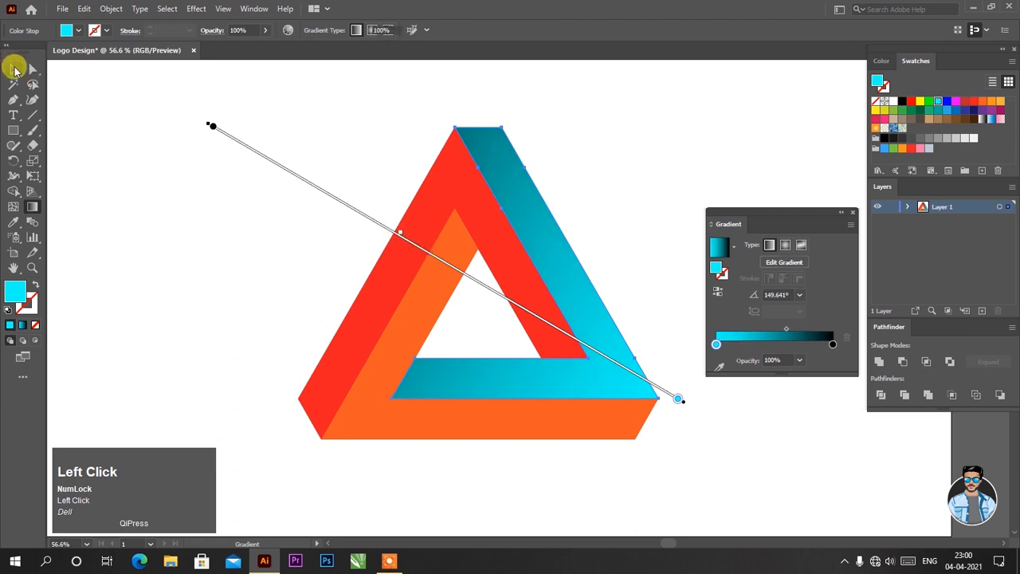
pyautogui.click(15, 70)
pyautogui.click(136, 148)
# Dock the floating Gradient panel beside Pathfinder and leave the artwork deselected
pyautogui.moveTo(765, 216)
pyautogui.mouseDown()
pyautogui.moveTo(908, 353)
pyautogui.moveTo(922, 328)
pyautogui.mouseUp()
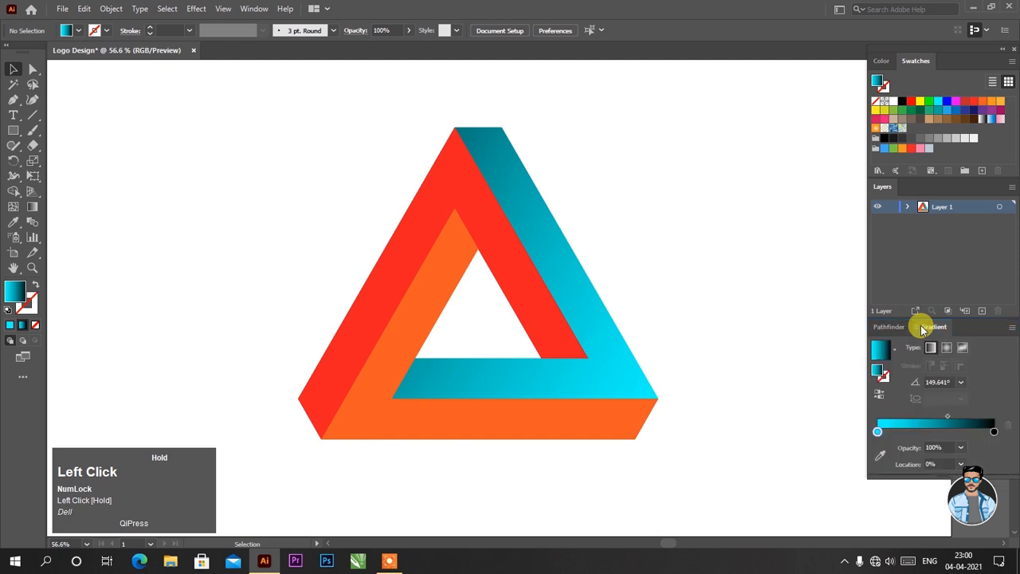
pyautogui.click(586, 276)
pyautogui.click(685, 220)
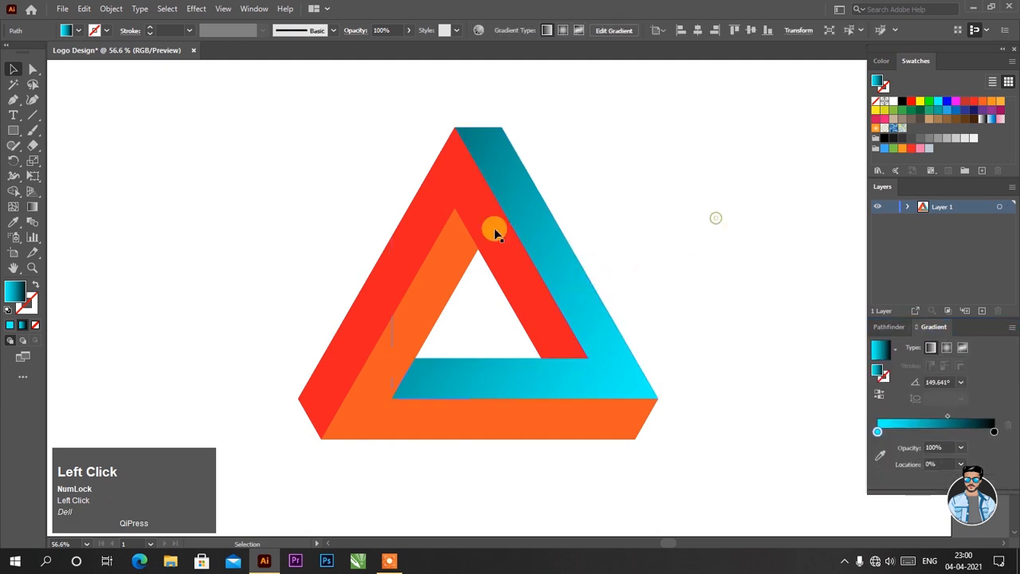
# Copy the cyan-to-black gradient from the L-shaped face onto the red face with the Eyedropper, then deselect
pyautogui.click(472, 185)
pyautogui.click(16, 226)
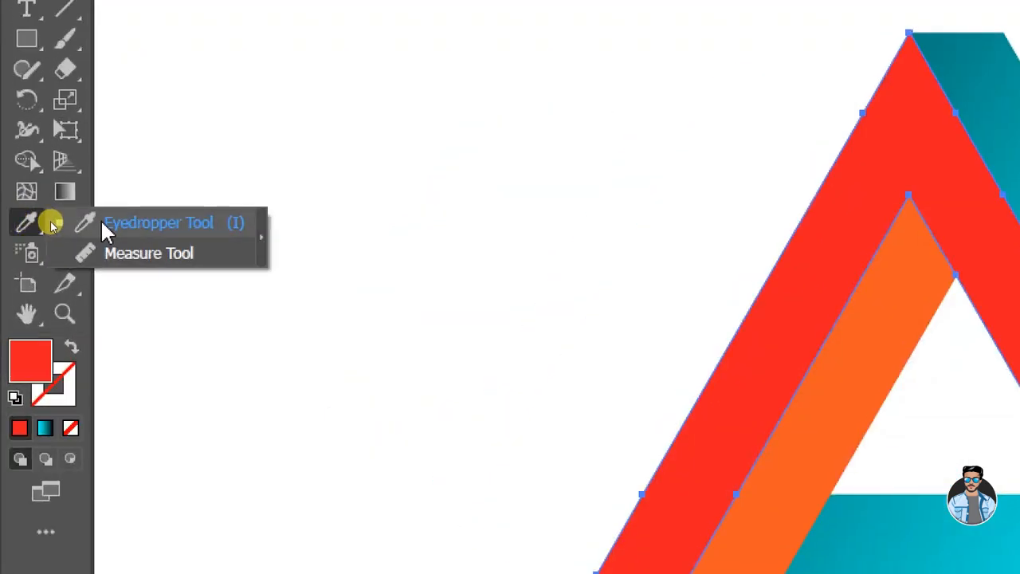
pyautogui.press('ctrl')
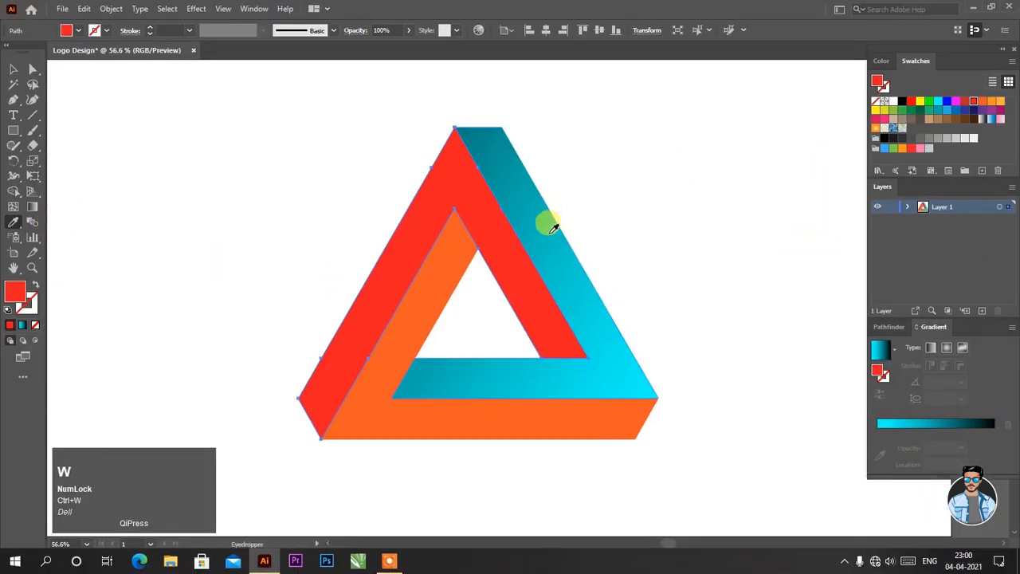
pyautogui.click(549, 225)
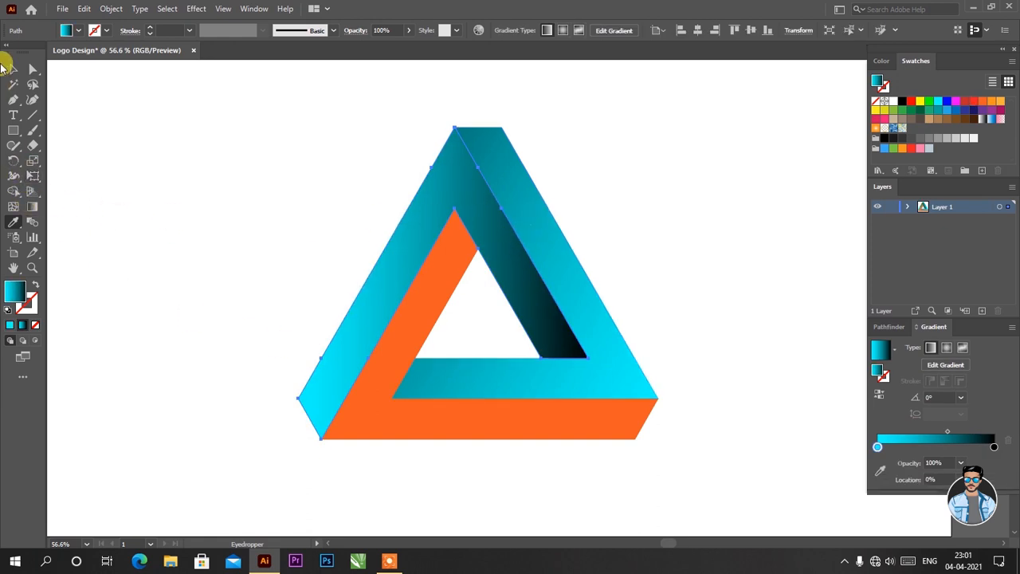
pyautogui.click(12, 67)
pyautogui.click(160, 154)
# Use the Eyedropper to give the remaining orange face the same cyan-to-black gradient, and deselect it
pyautogui.click(430, 419)
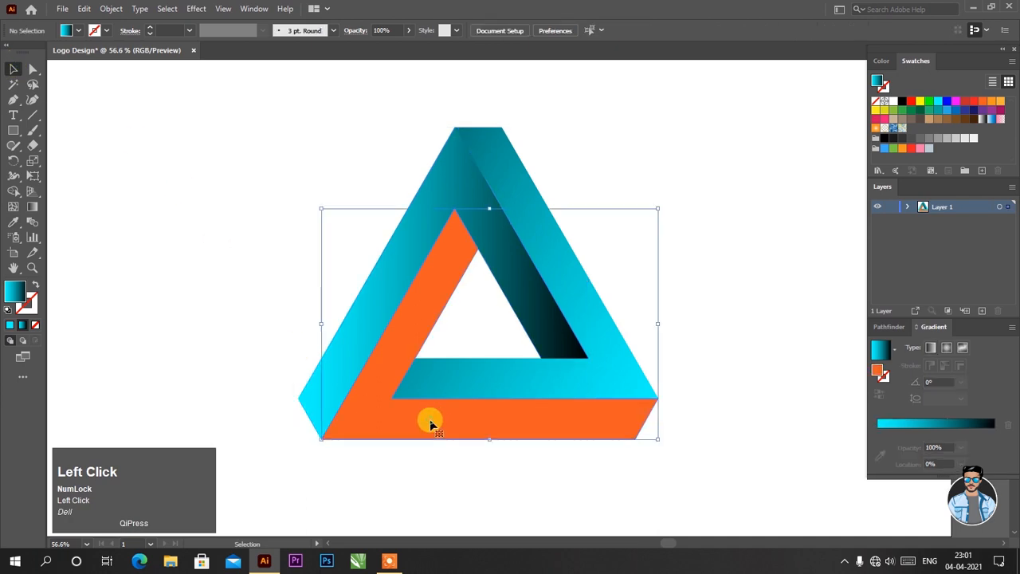
pyautogui.click(14, 222)
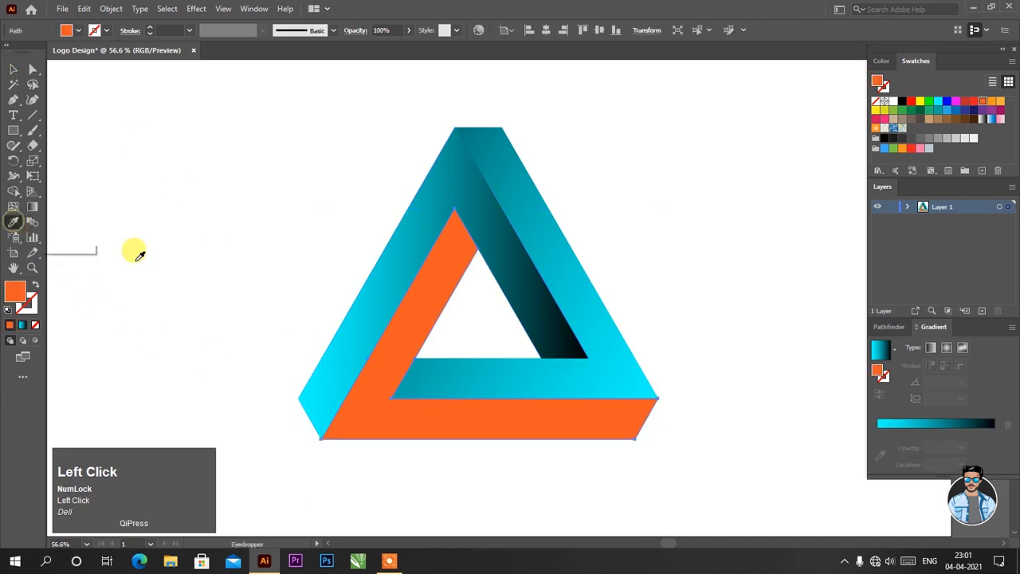
pyautogui.click(569, 266)
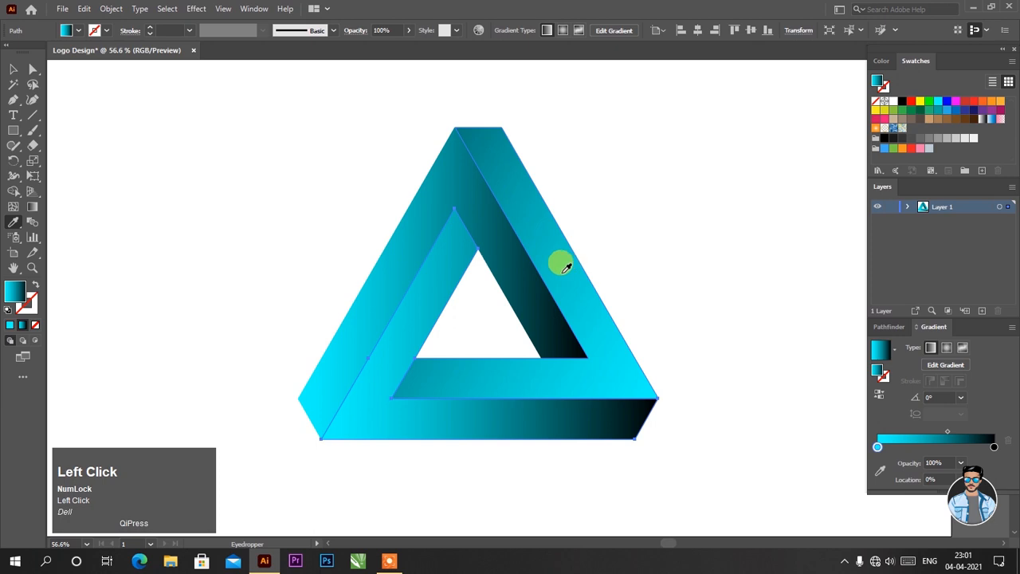
pyautogui.click(13, 69)
pyautogui.click(175, 165)
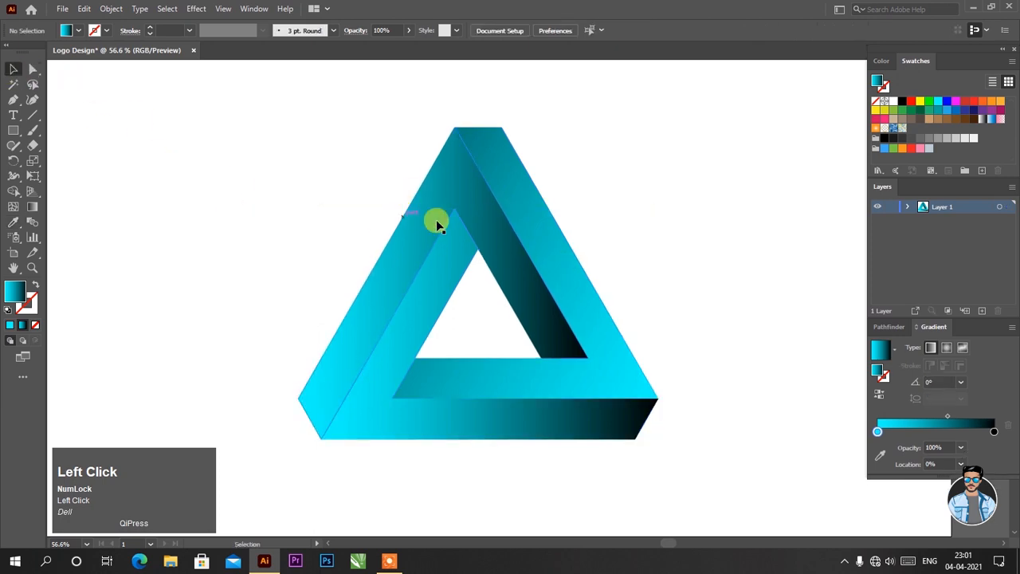
# Change the cyan colour stop in the outer left face's gradient to teal
pyautogui.click(437, 197)
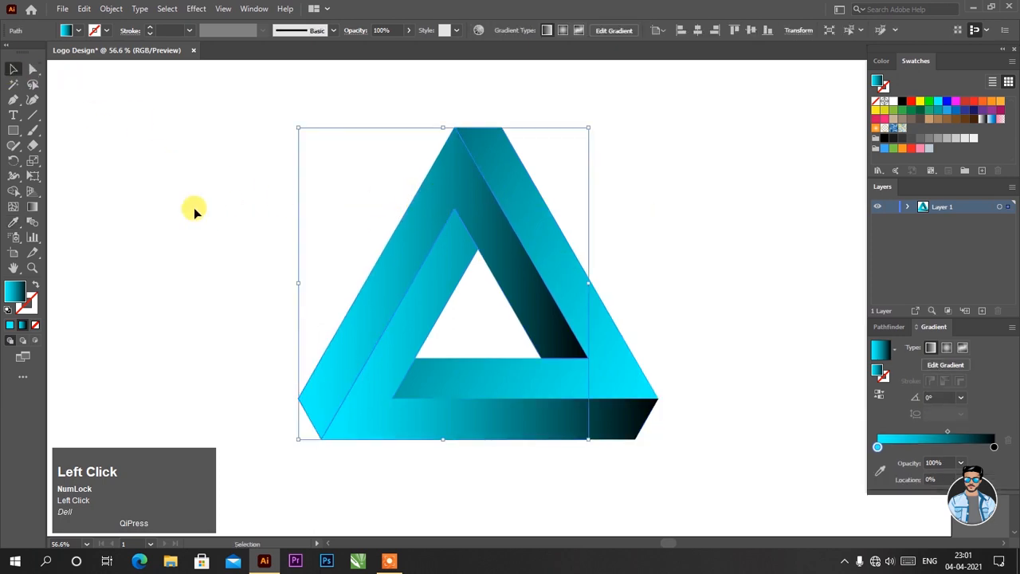
pyautogui.click(35, 208)
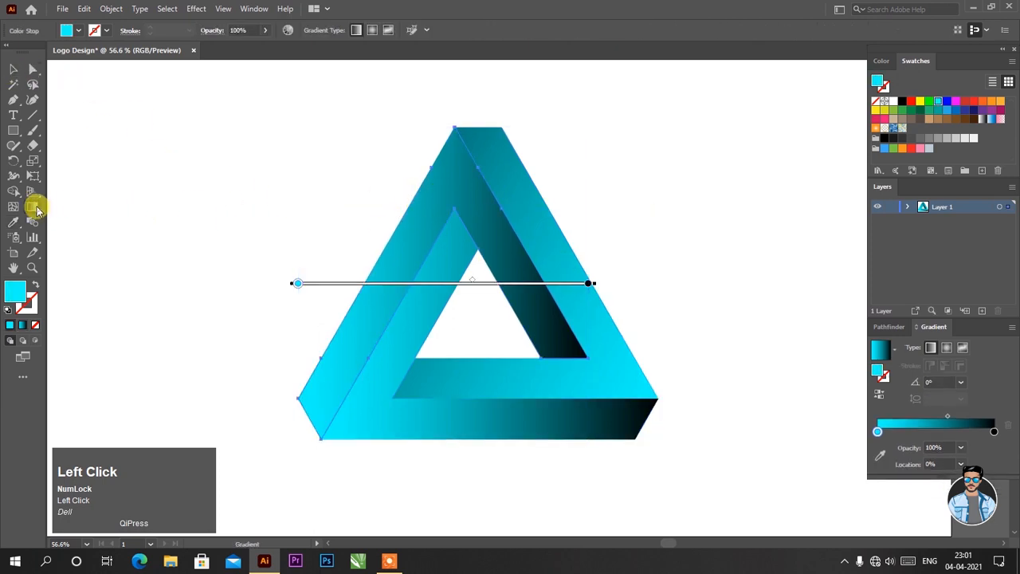
pyautogui.doubleClick(296, 285)
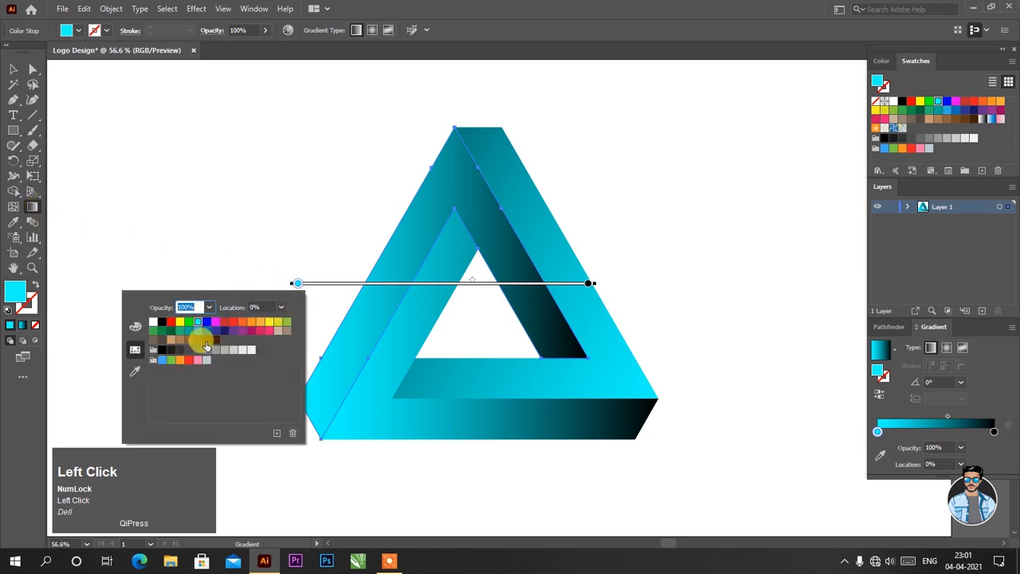
pyautogui.click(188, 331)
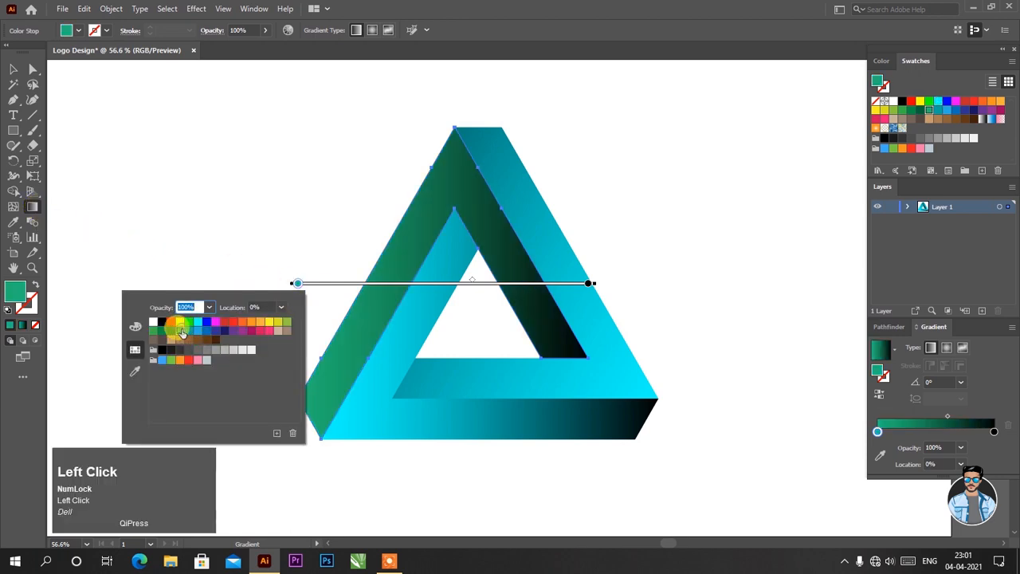
pyautogui.click(189, 332)
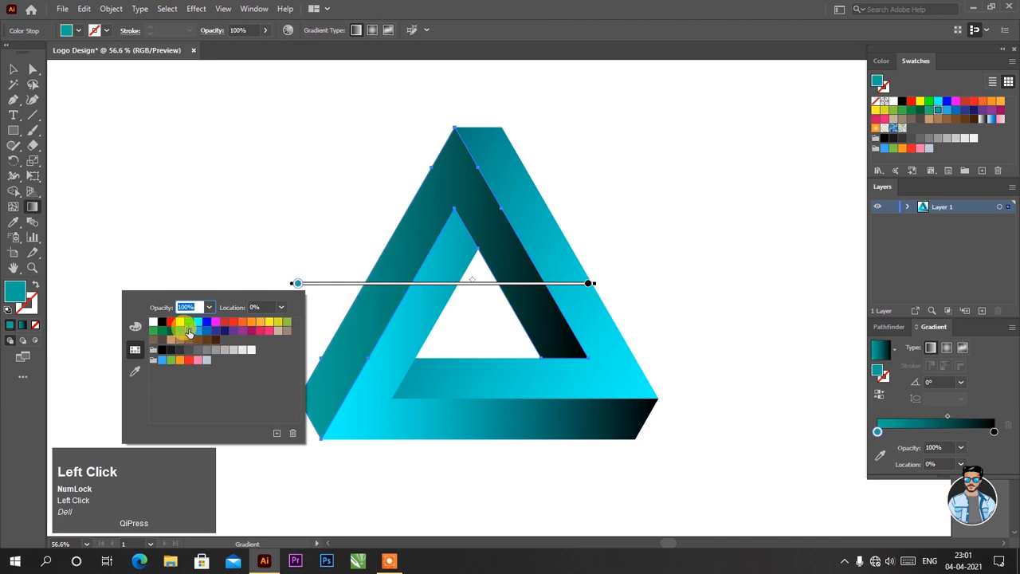
pyautogui.click(225, 233)
# Angle the outer left face's teal gradient to about -33.8° and shift its midpoint toward the black end
pyautogui.moveTo(353, 209); pyautogui.dragTo(526, 320)
pyautogui.moveTo(353, 213); pyautogui.dragTo(603, 381)
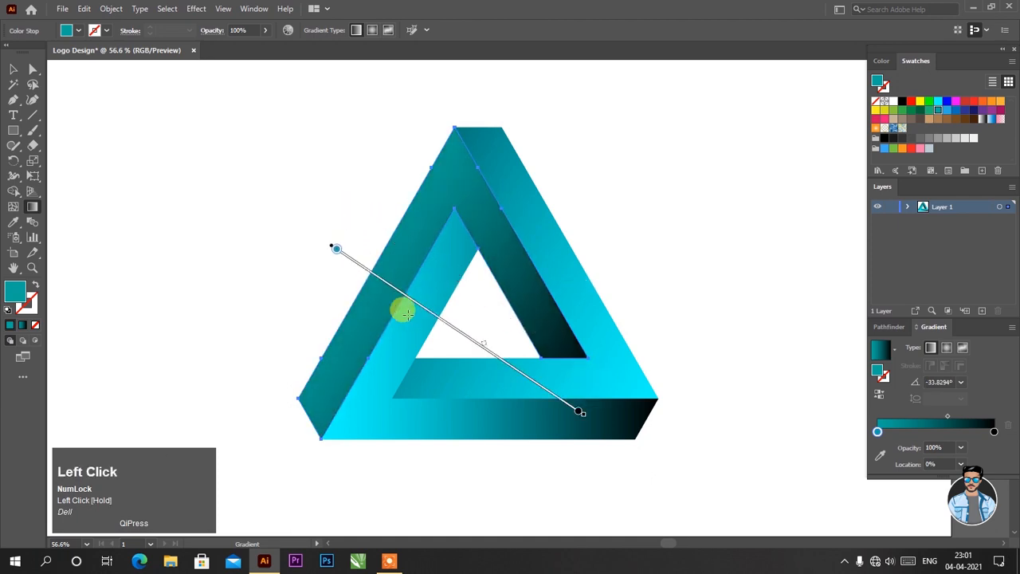
pyautogui.moveTo(483, 346); pyautogui.dragTo(506, 359)
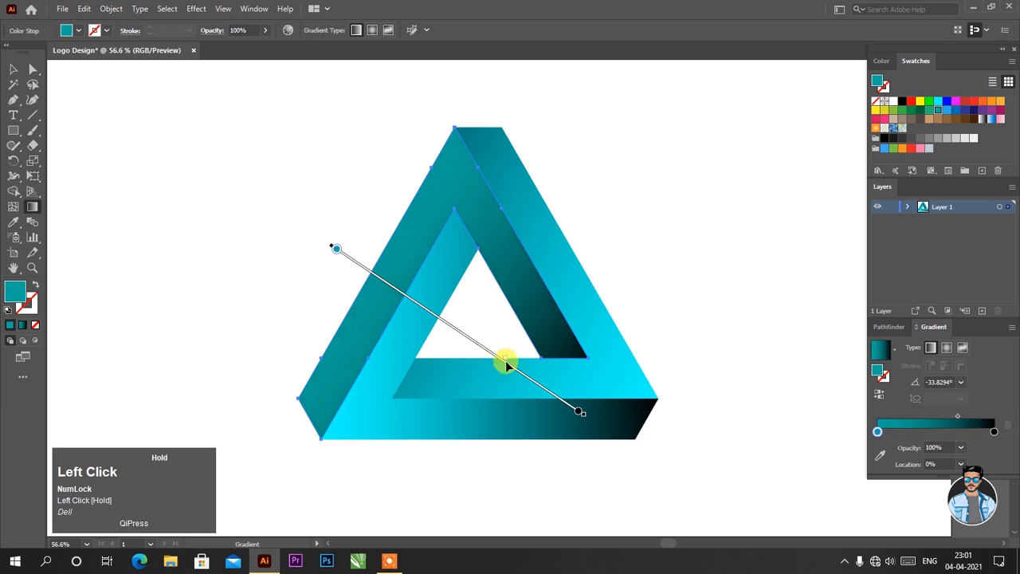
# Redirect the bottom face's cyan gradient to about 52.4°, move its midpoint toward the black end, and deselect the face
pyautogui.keyDown('ctrl'); pyautogui.click(500, 428); pyautogui.keyUp('ctrl')
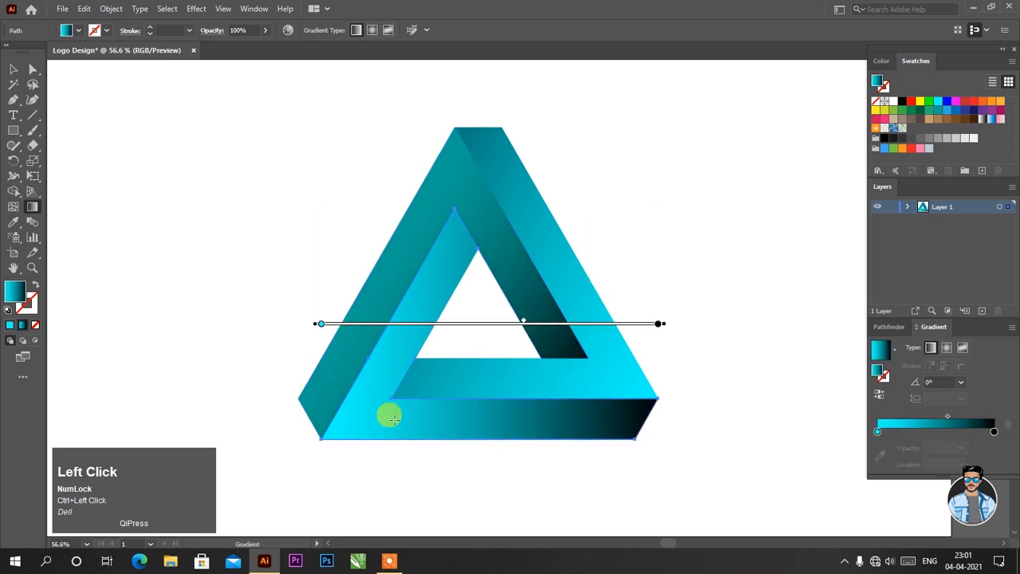
pyautogui.click(13, 70)
pyautogui.click(141, 175)
pyautogui.click(430, 417)
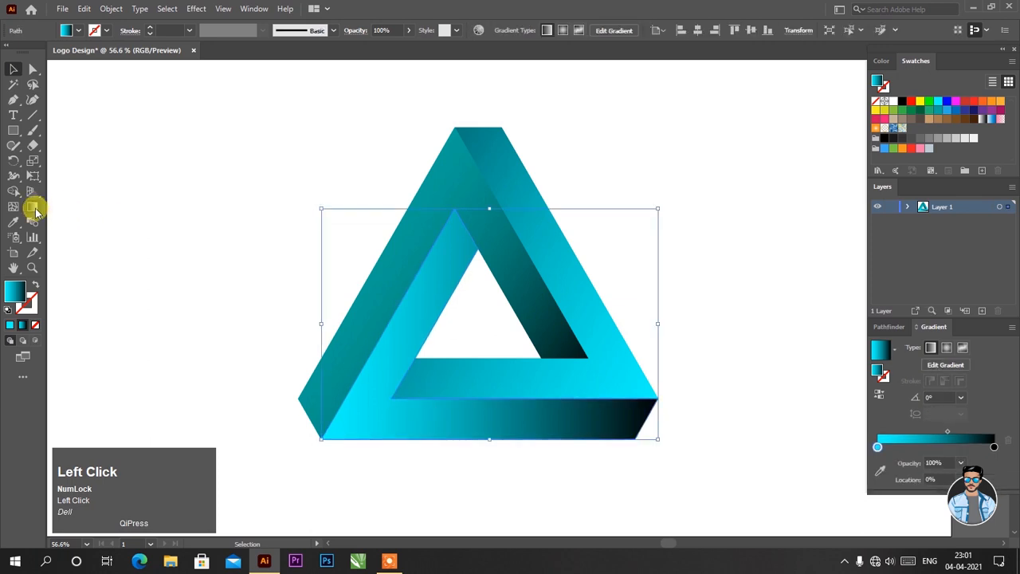
pyautogui.click(33, 206)
pyautogui.moveTo(395, 459)
pyautogui.mouseDown()
pyautogui.moveTo(470, 275)
pyautogui.moveTo(506, 246)
pyautogui.moveTo(559, 249)
pyautogui.mouseUp()
pyautogui.moveTo(469, 423)
pyautogui.mouseDown()
pyautogui.moveTo(449, 425)
pyautogui.moveTo(455, 419)
pyautogui.mouseUp()
pyautogui.moveTo(515, 358); pyautogui.dragTo(515, 357)
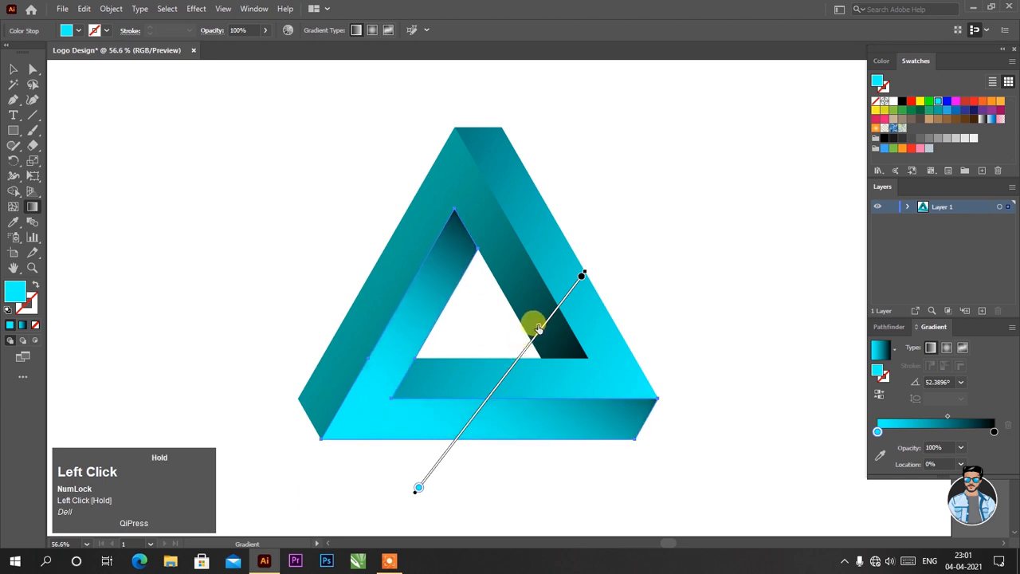
pyautogui.moveTo(538, 327); pyautogui.dragTo(539, 327)
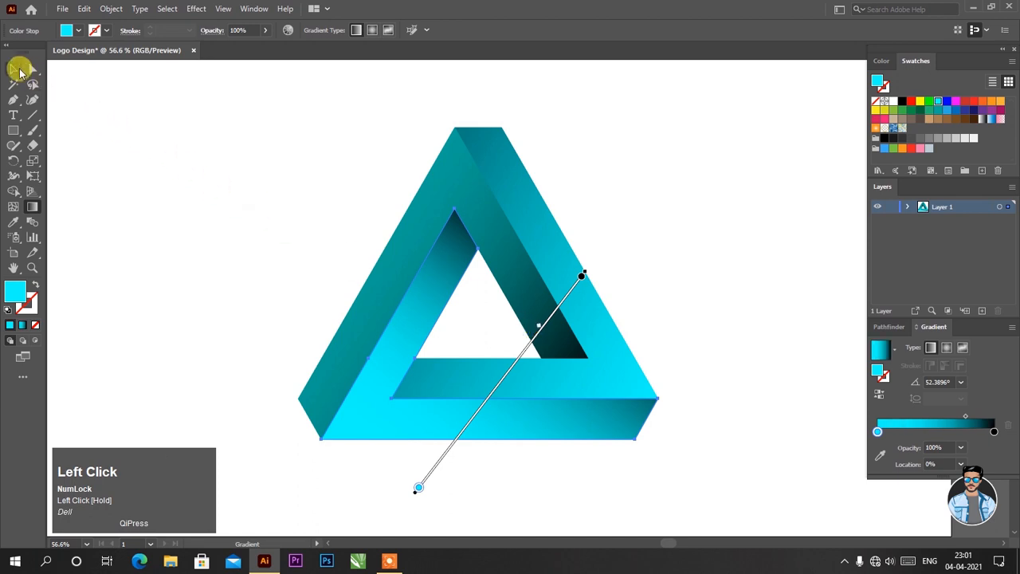
pyautogui.click(13, 69)
pyautogui.click(132, 135)
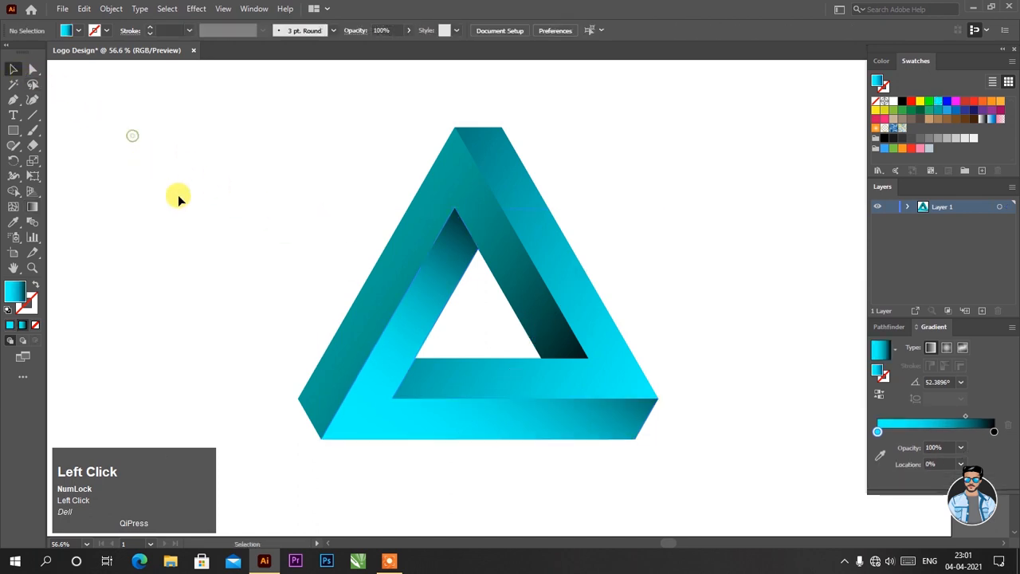
# Redirect the outer left face's teal gradient to about 1.5°, move its midpoint toward the black end, and deselect the face
pyautogui.click(430, 202)
pyautogui.click(32, 207)
pyautogui.moveTo(240, 411)
pyautogui.mouseDown()
pyautogui.moveTo(550, 287)
pyautogui.moveTo(579, 251)
pyautogui.moveTo(648, 205)
pyautogui.moveTo(708, 304)
pyautogui.moveTo(695, 298)
pyautogui.moveTo(676, 332)
pyautogui.moveTo(635, 366)
pyautogui.moveTo(635, 382)
pyautogui.moveTo(655, 400)
pyautogui.mouseUp()
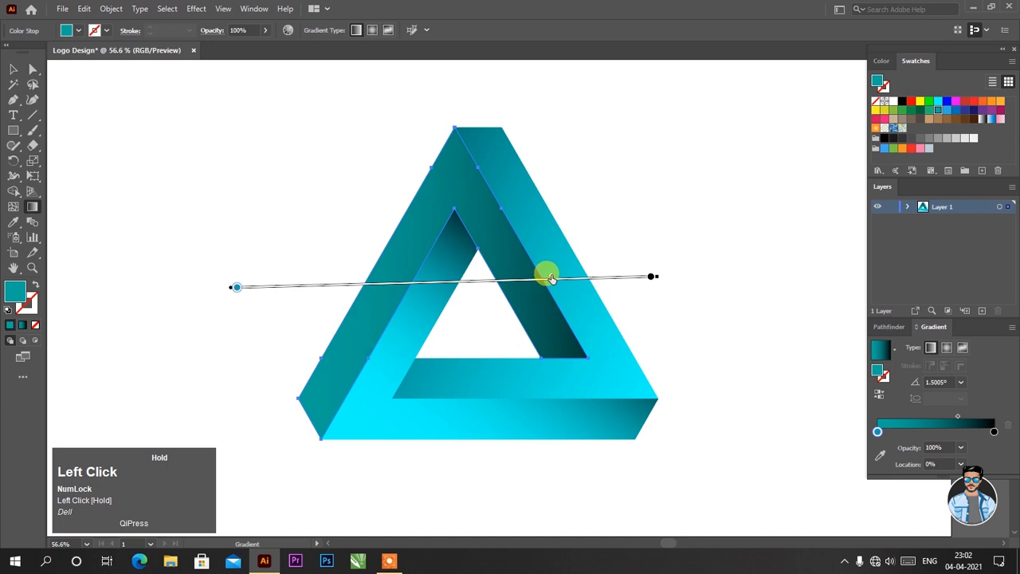
pyautogui.click(12, 70)
pyautogui.click(142, 137)
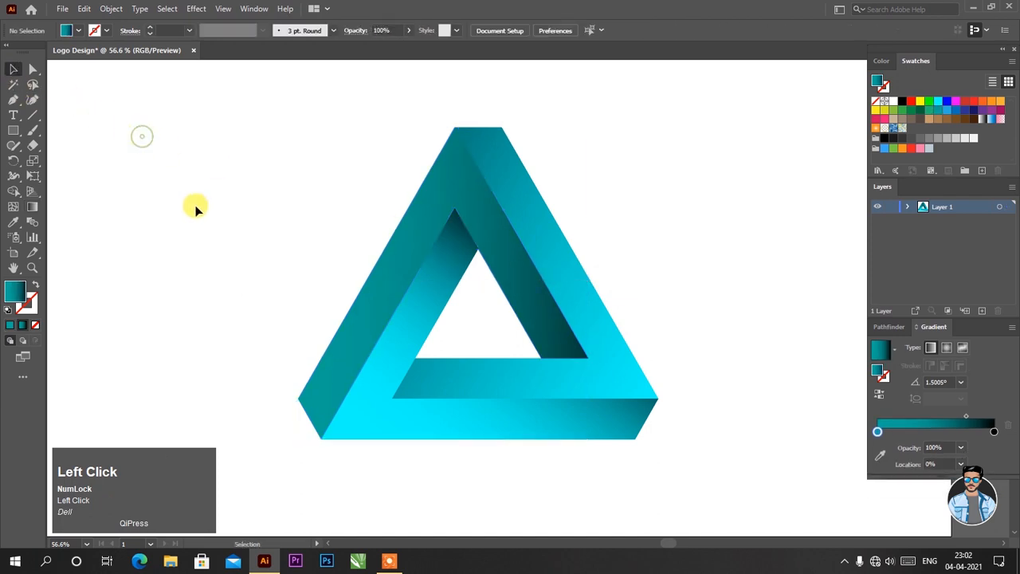
# Copy all faces of the triangle and paste them in front of the originals
pyautogui.press('z')
pyautogui.moveTo(462, 326)
pyautogui.mouseDown()
pyautogui.moveTo(443, 324)
pyautogui.moveTo(456, 334)
pyautogui.mouseUp()
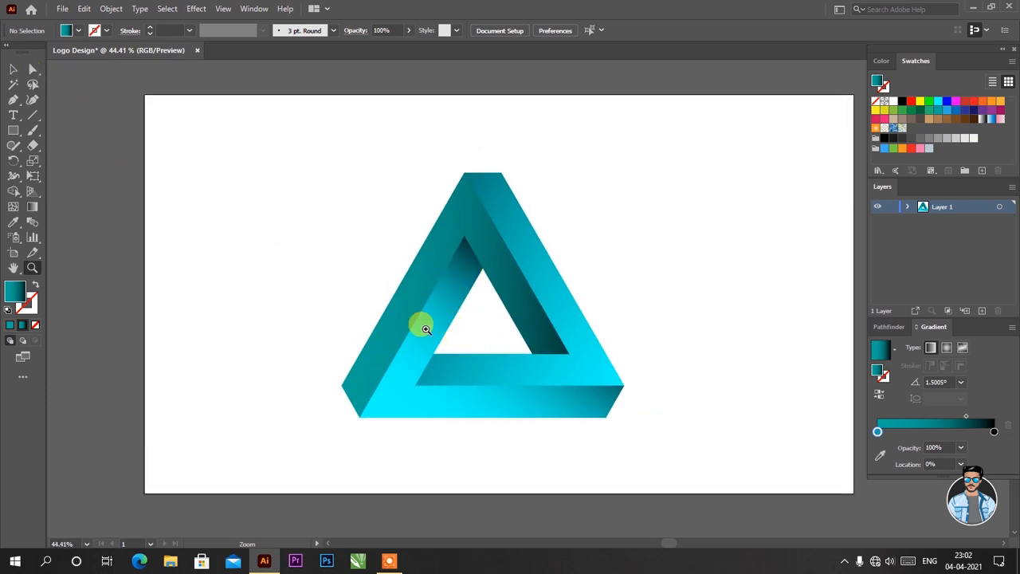
pyautogui.click(16, 71)
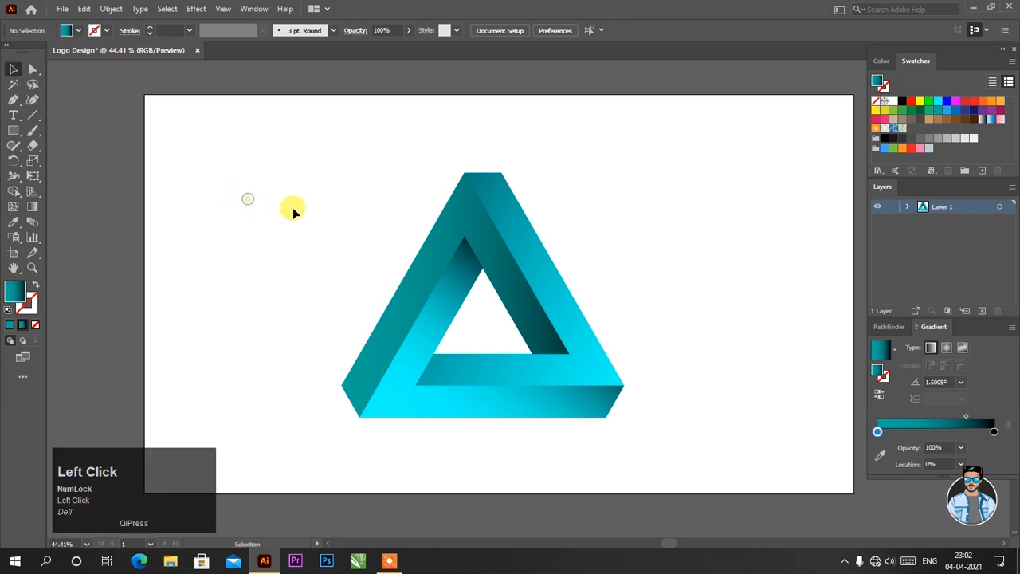
pyautogui.moveTo(345, 164); pyautogui.dragTo(600, 434)
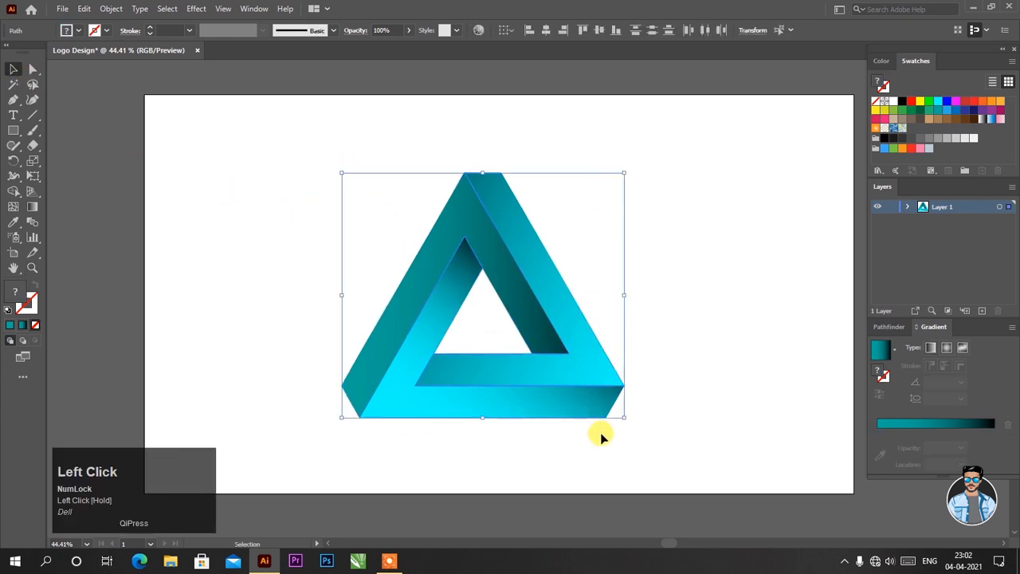
pyautogui.click(84, 9)
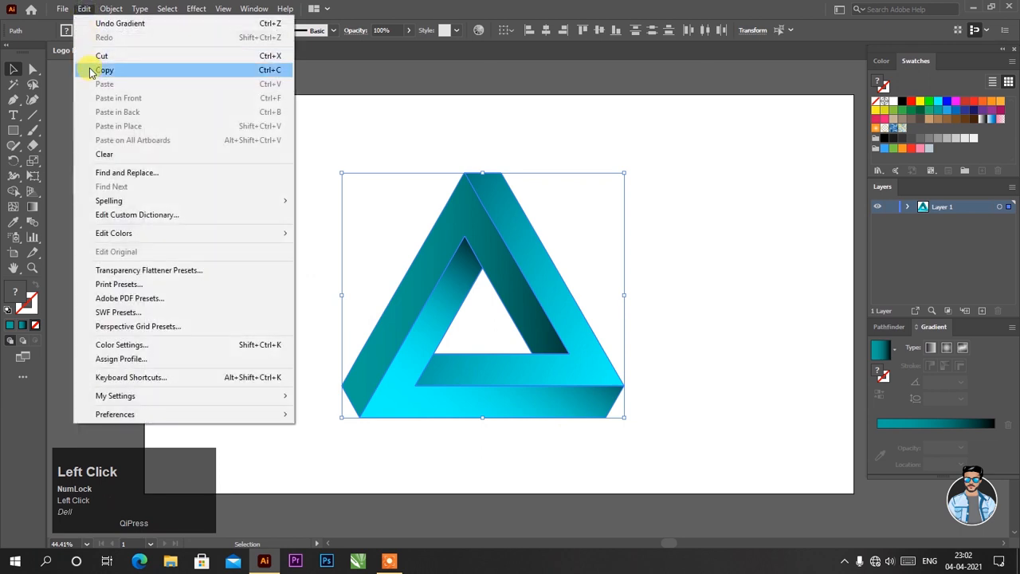
pyautogui.click(90, 70)
pyautogui.click(83, 9)
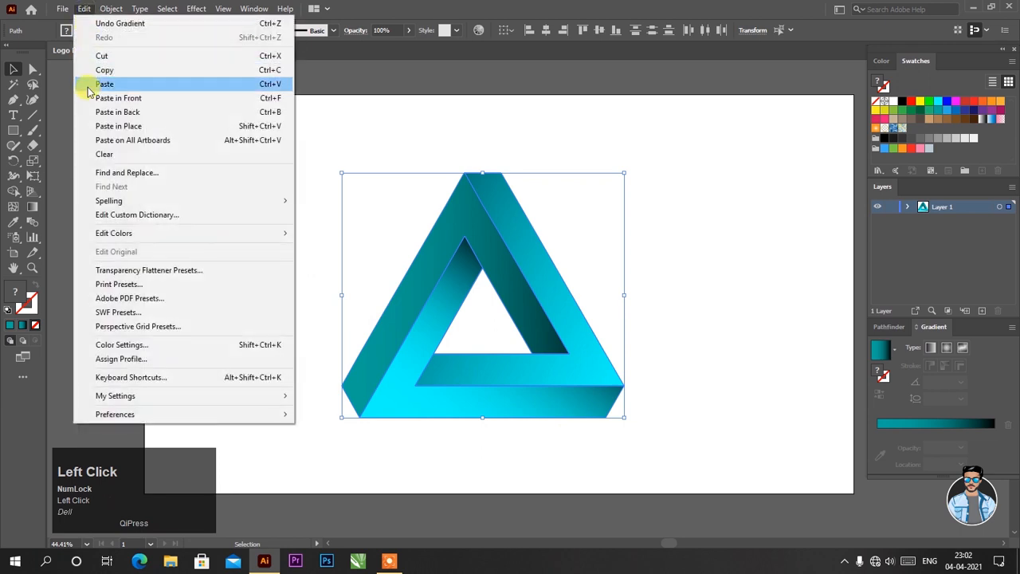
pyautogui.click(88, 98)
# Separate the two triangles so they sit side by side on the artboard, and deselect them
pyautogui.moveTo(428, 262); pyautogui.dragTo(722, 262)
pyautogui.moveTo(328, 151); pyautogui.dragTo(629, 382)
pyautogui.click(617, 442)
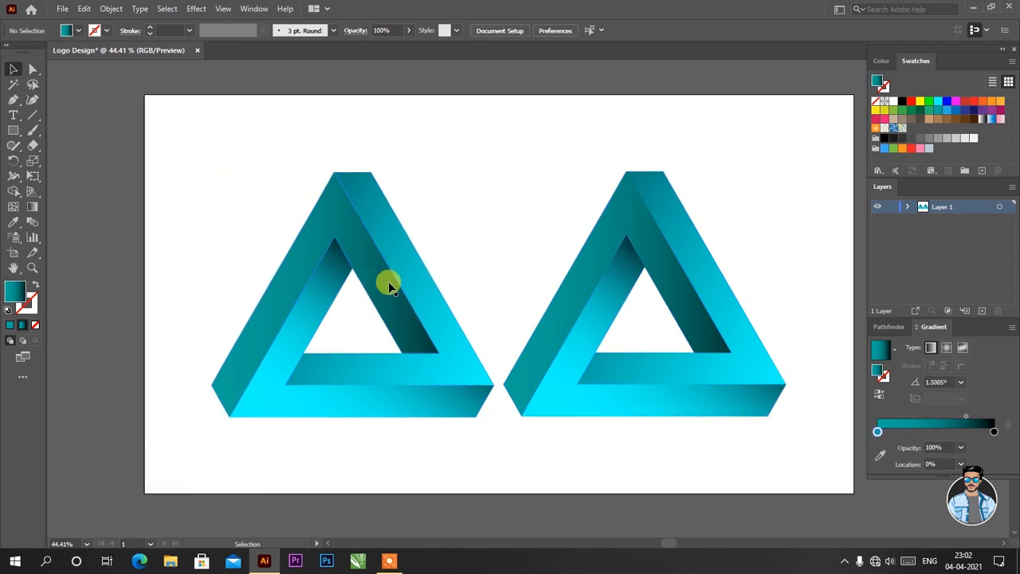
# Redirect the left triangle's outer left teal gradient to about -44.3°, move its midpoint toward the black end, and deselect it
pyautogui.click(368, 265)
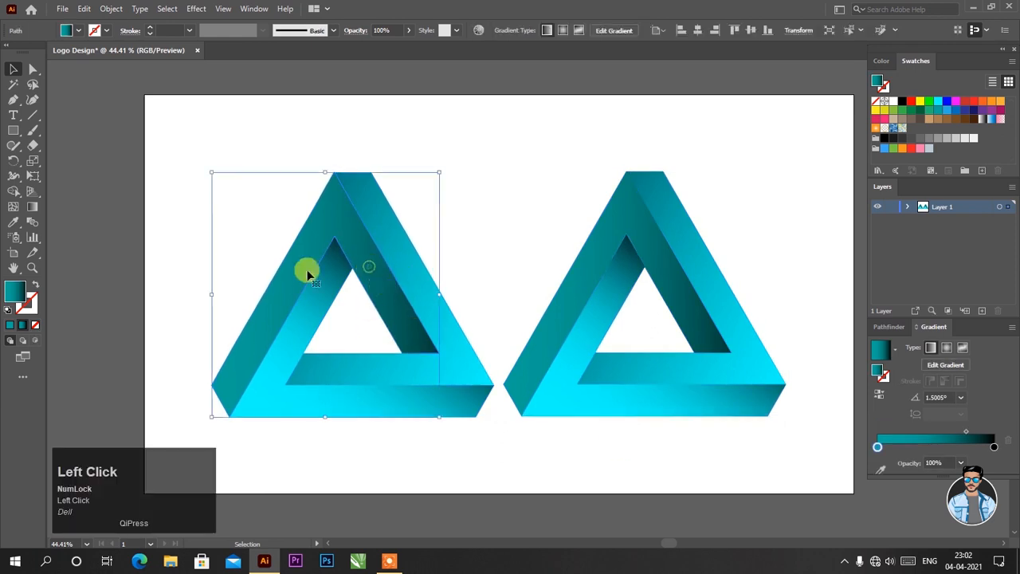
pyautogui.click(32, 204)
pyautogui.moveTo(255, 196)
pyautogui.mouseDown()
pyautogui.moveTo(464, 406)
pyautogui.moveTo(449, 392)
pyautogui.mouseUp()
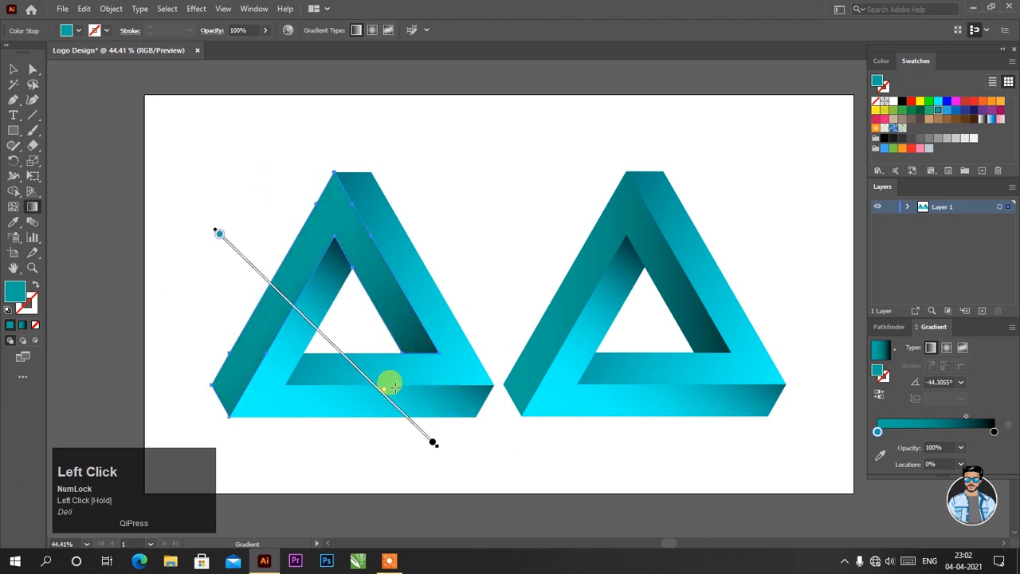
pyautogui.moveTo(382, 392); pyautogui.dragTo(403, 408)
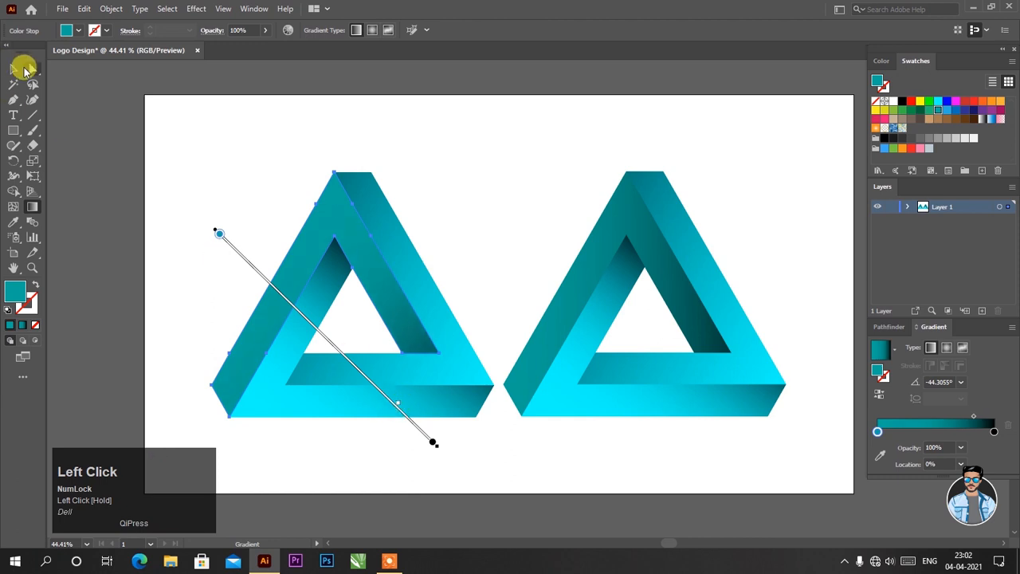
pyautogui.click(24, 70)
pyautogui.click(106, 101)
# Replace the fill of the right triangle's right-hand face with the white-to-black gradient preset
pyautogui.click(689, 239)
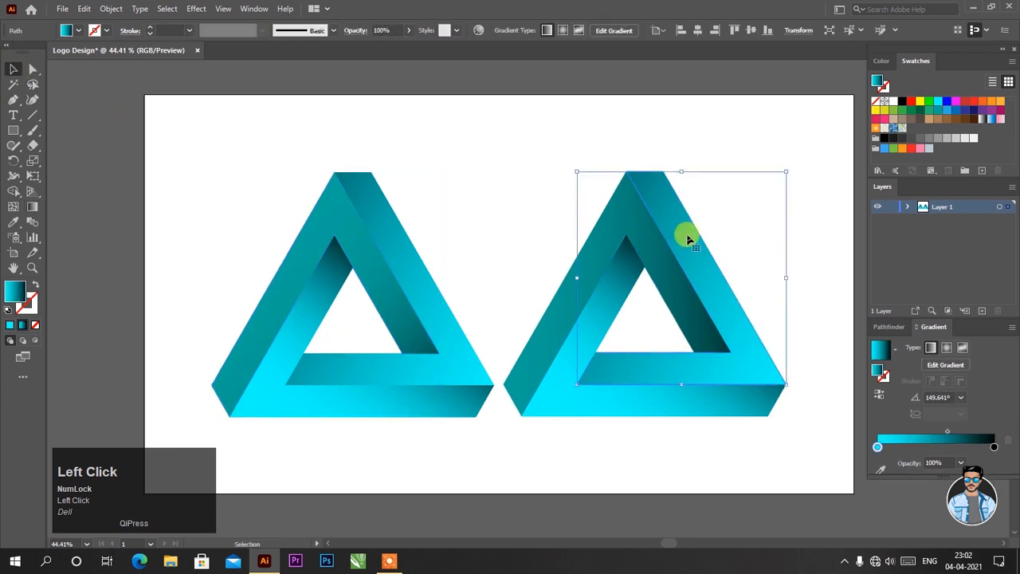
pyautogui.click(896, 354)
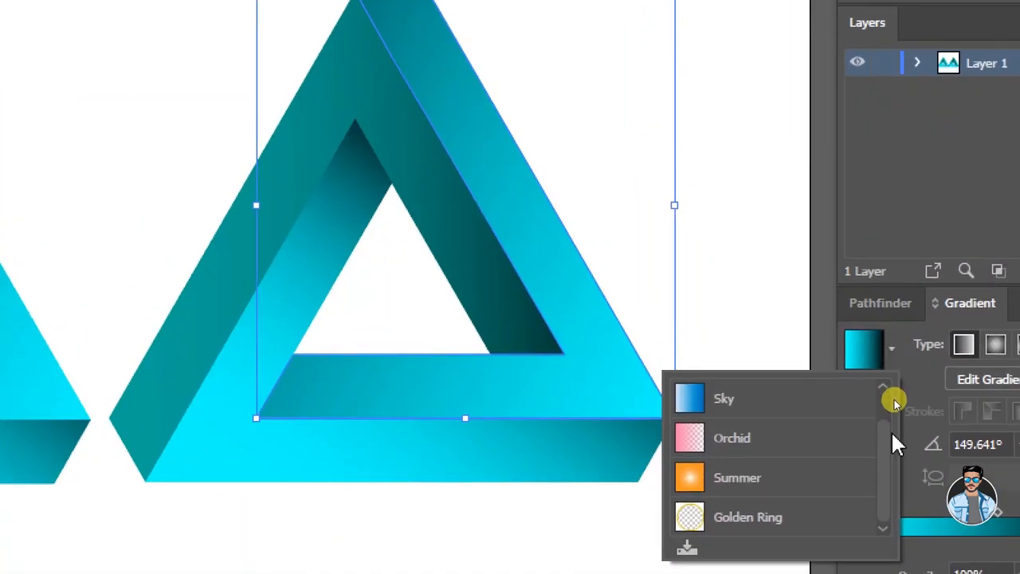
pyautogui.moveTo(891, 401); pyautogui.dragTo(890, 387)
pyautogui.click(767, 410)
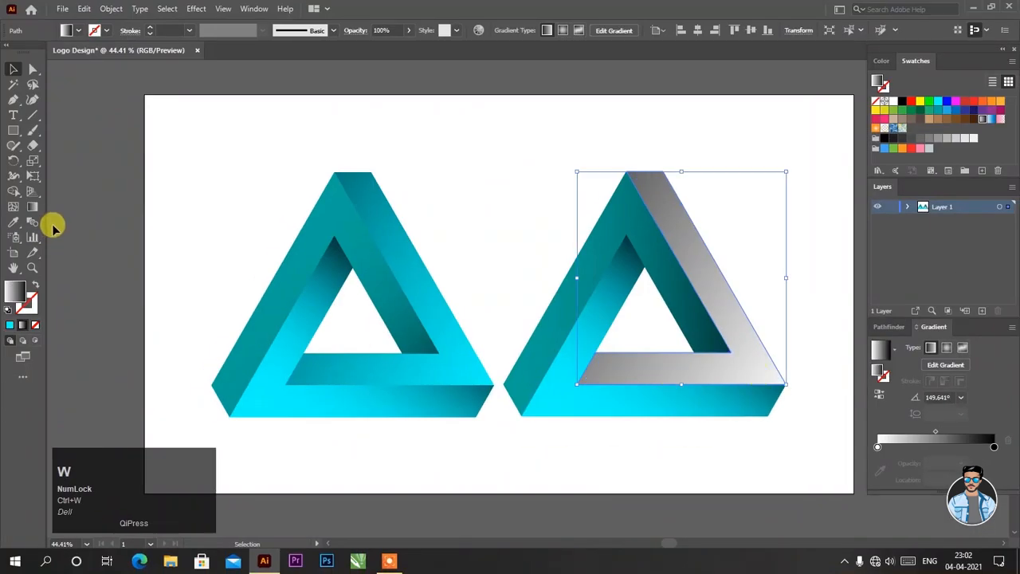
# Redirect the face's white-to-black gradient to about 118.4°, with black at the apex, and shift its midpoint toward the black end
pyautogui.click(37, 207)
pyautogui.moveTo(797, 421); pyautogui.dragTo(635, 161)
pyautogui.moveTo(652, 161); pyautogui.dragTo(656, 157)
pyautogui.moveTo(651, 327); pyautogui.dragTo(635, 296)
pyautogui.click(13, 69)
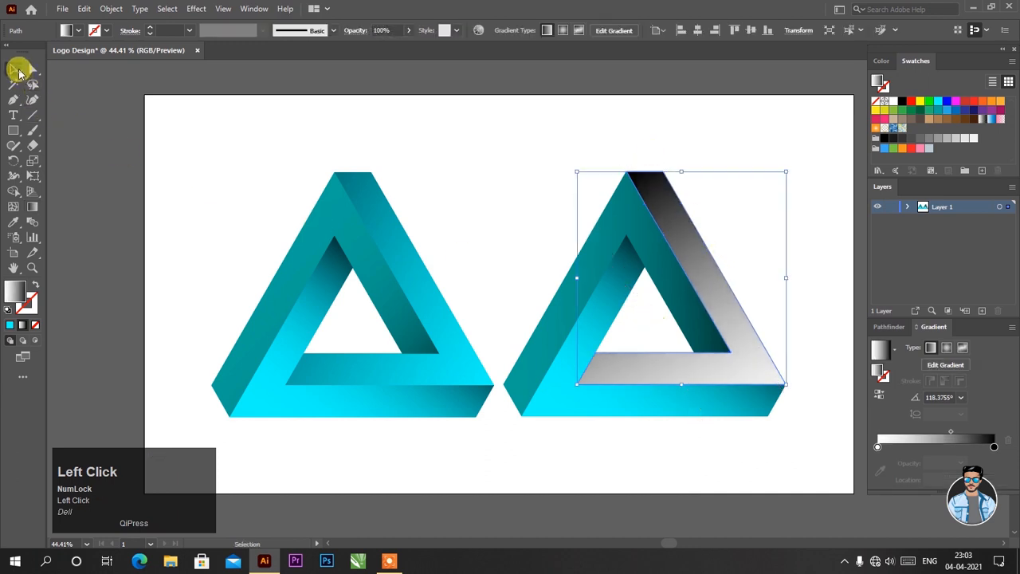
# Place the white-to-black face over the left triangle's matching face, set its blend mode to Multiply, and dock the Transparency panel
pyautogui.moveTo(737, 301); pyautogui.dragTo(432, 297)
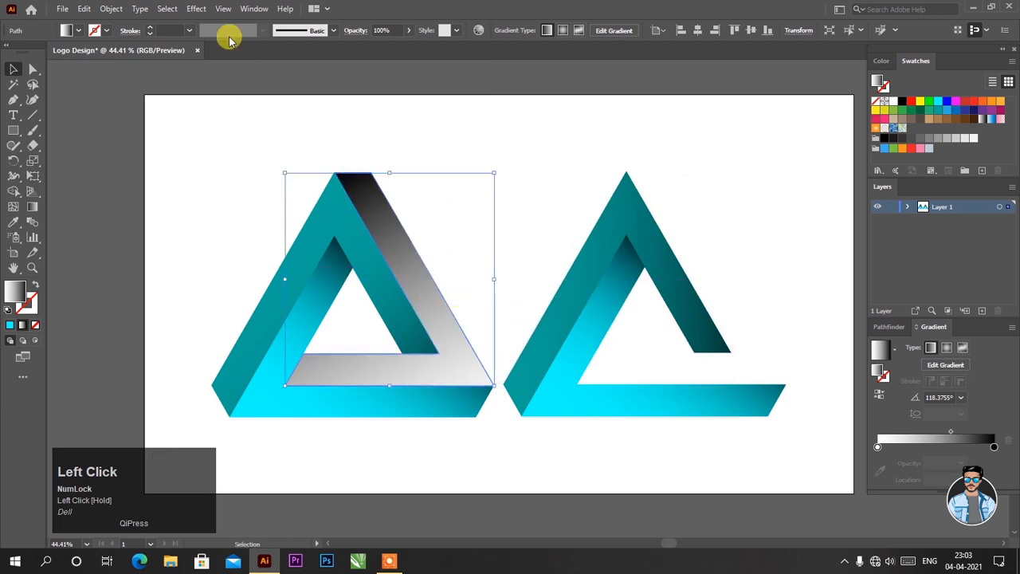
pyautogui.click(254, 9)
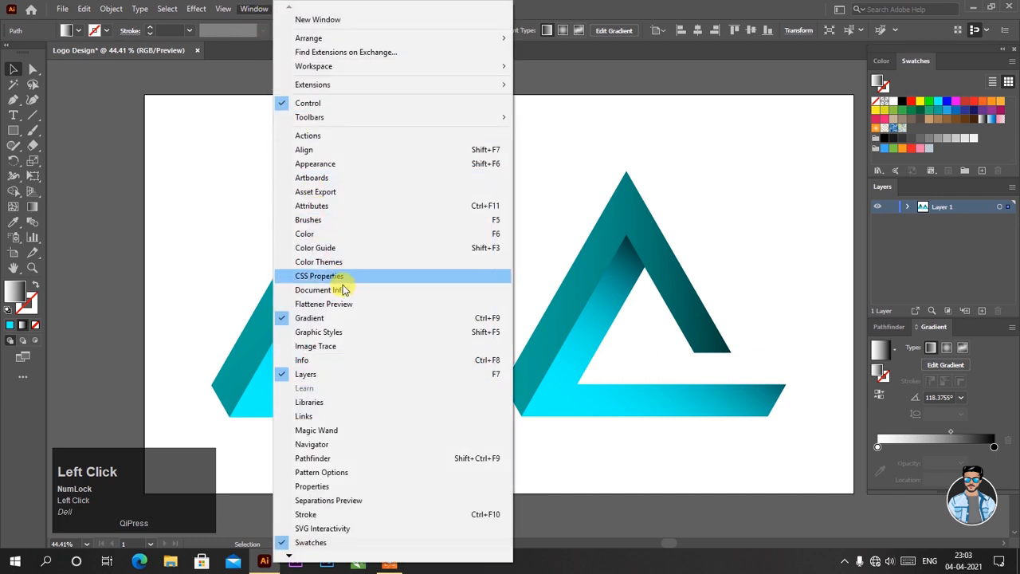
pyautogui.click(288, 558)
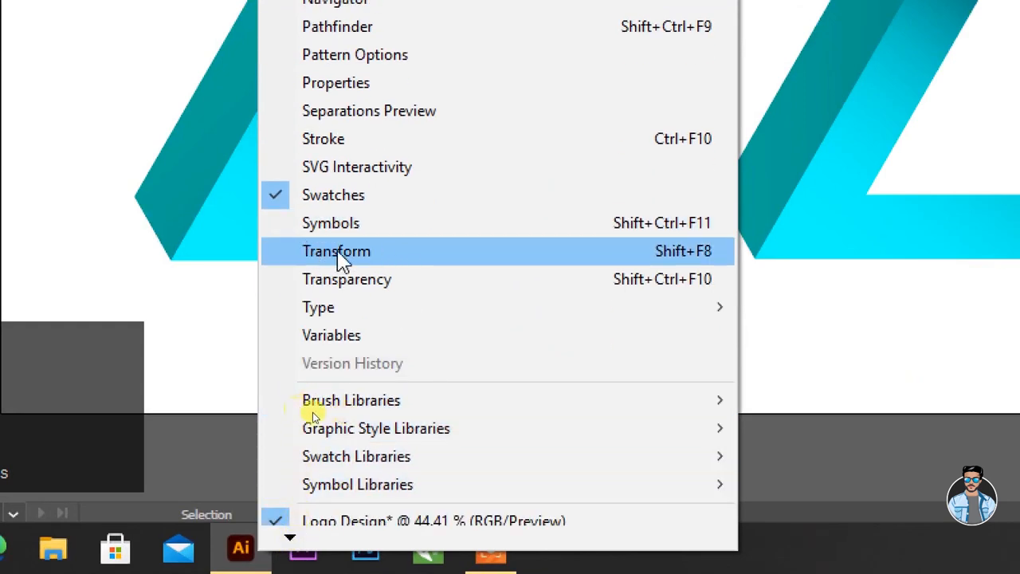
pyautogui.click(420, 293)
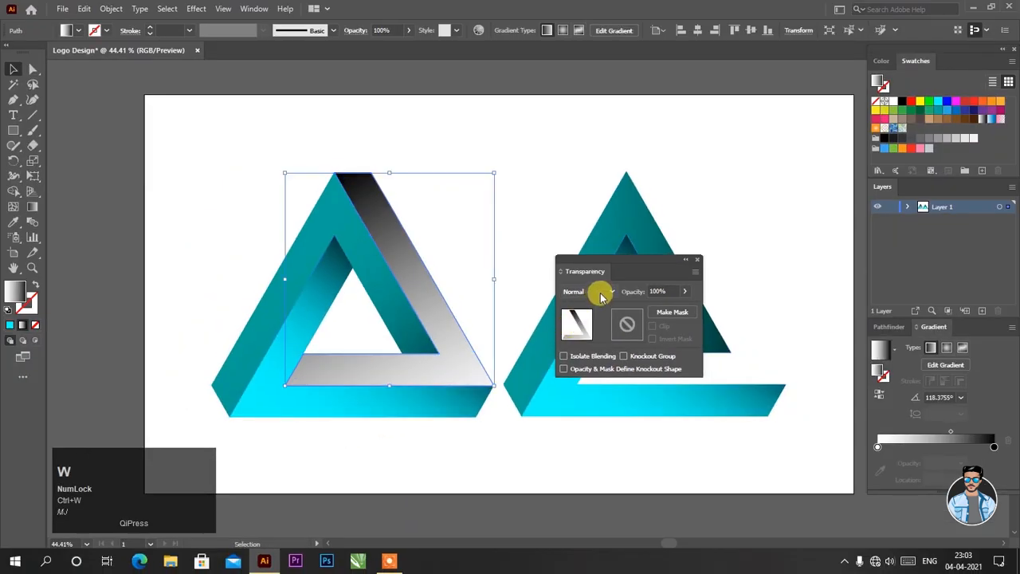
pyautogui.click(602, 295)
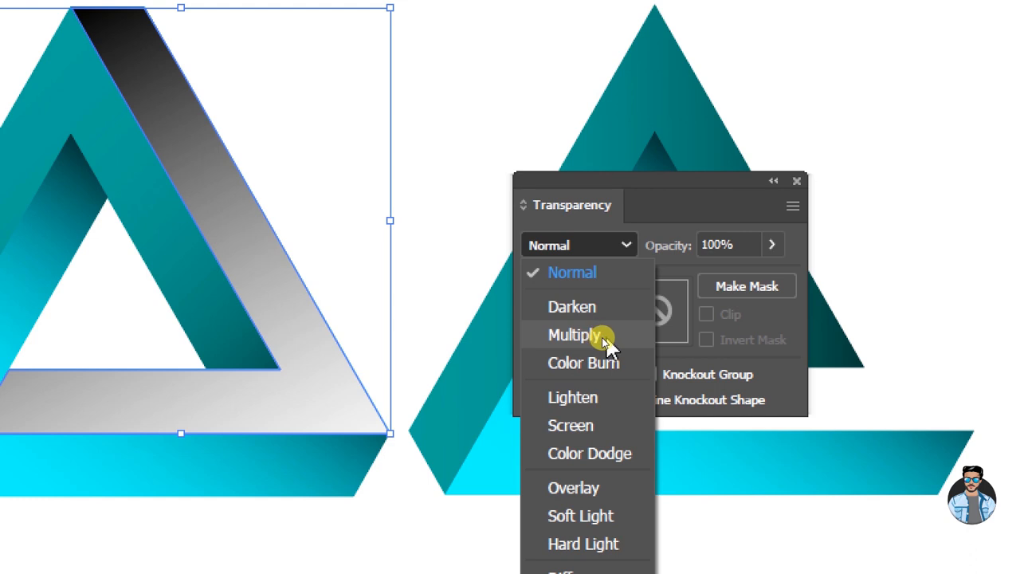
pyautogui.click(603, 337)
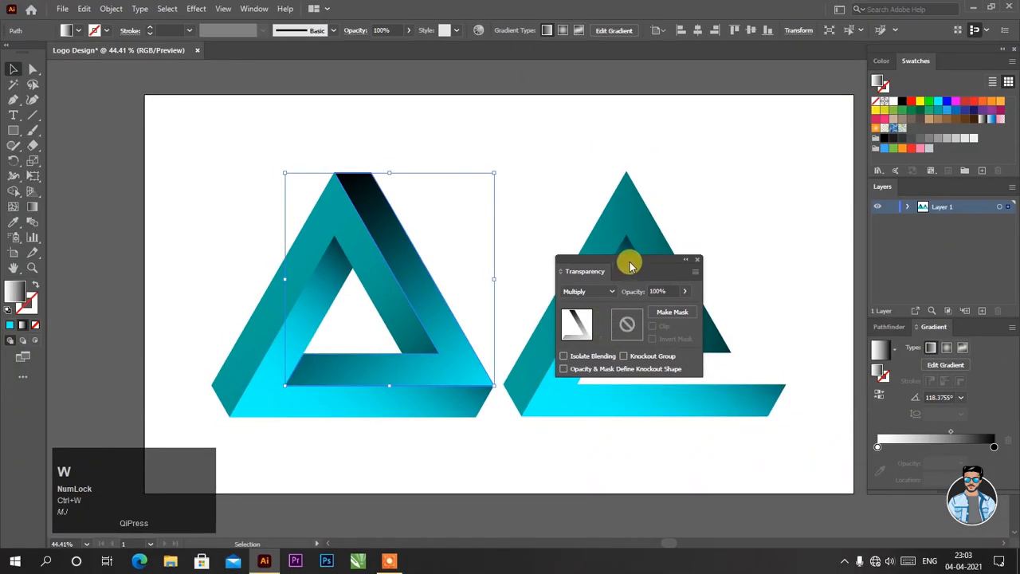
pyautogui.moveTo(629, 265); pyautogui.dragTo(967, 332)
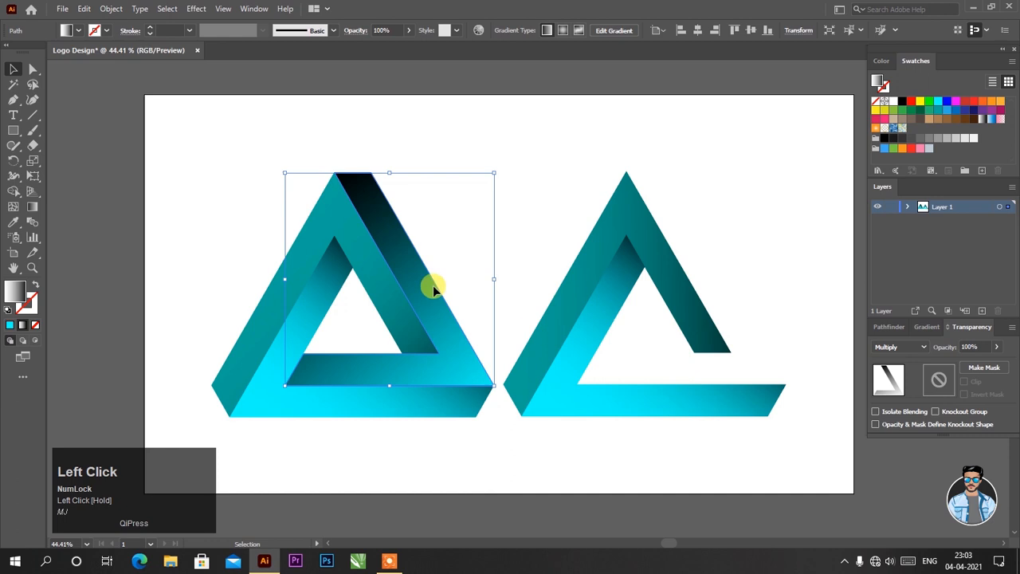
# Slide the Multiply overlay's gradient up toward the apex to reduce its black area on the face, and deselect it
pyautogui.click(33, 206)
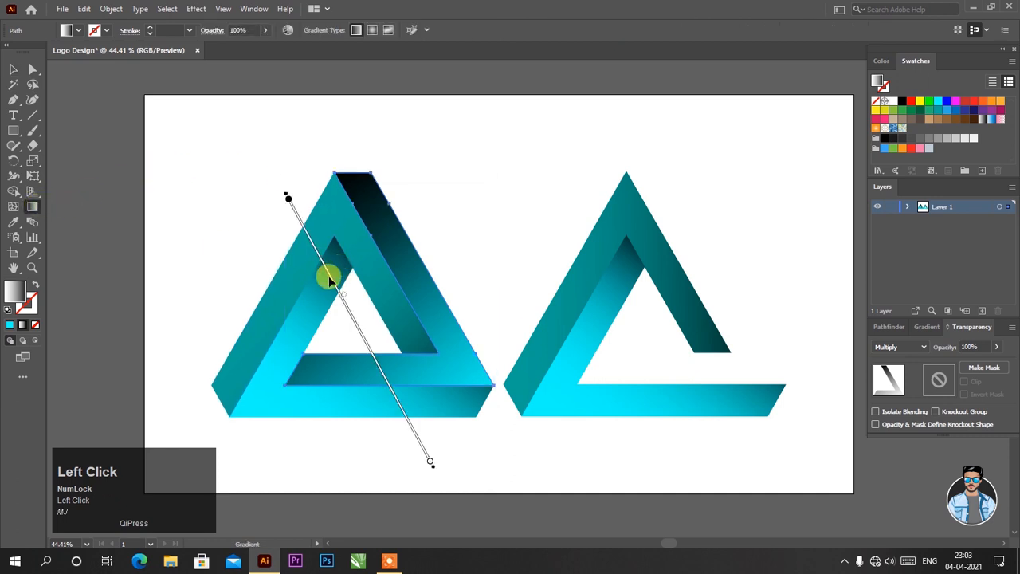
pyautogui.moveTo(326, 271); pyautogui.dragTo(309, 237)
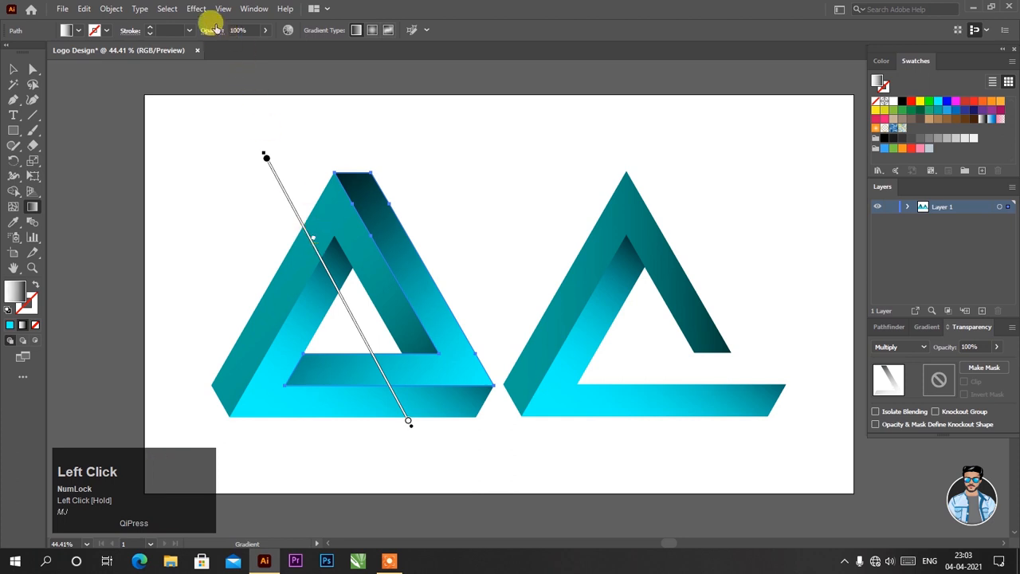
pyautogui.click(11, 71)
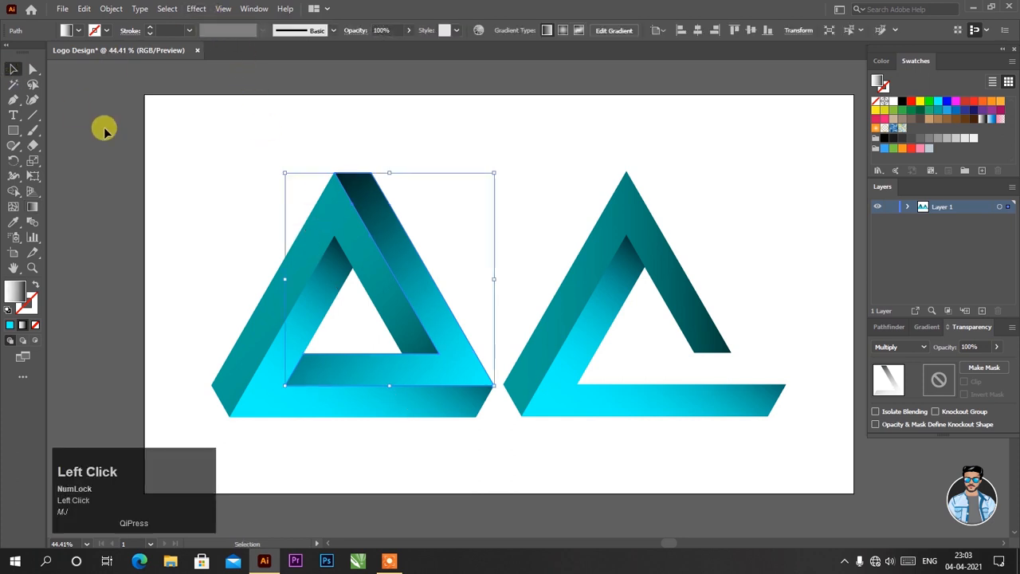
pyautogui.click(537, 253)
# Give the copied outer left face the overlay's Multiply gradient with the Eyedropper and place it over the left triangle's matching face
pyautogui.moveTo(596, 255); pyautogui.dragTo(493, 166)
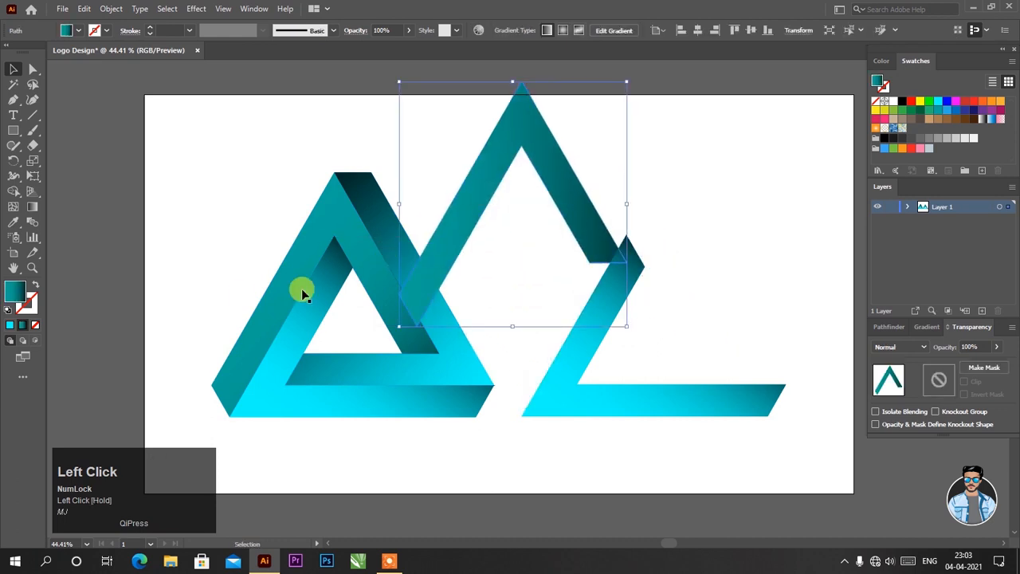
pyautogui.click(13, 226)
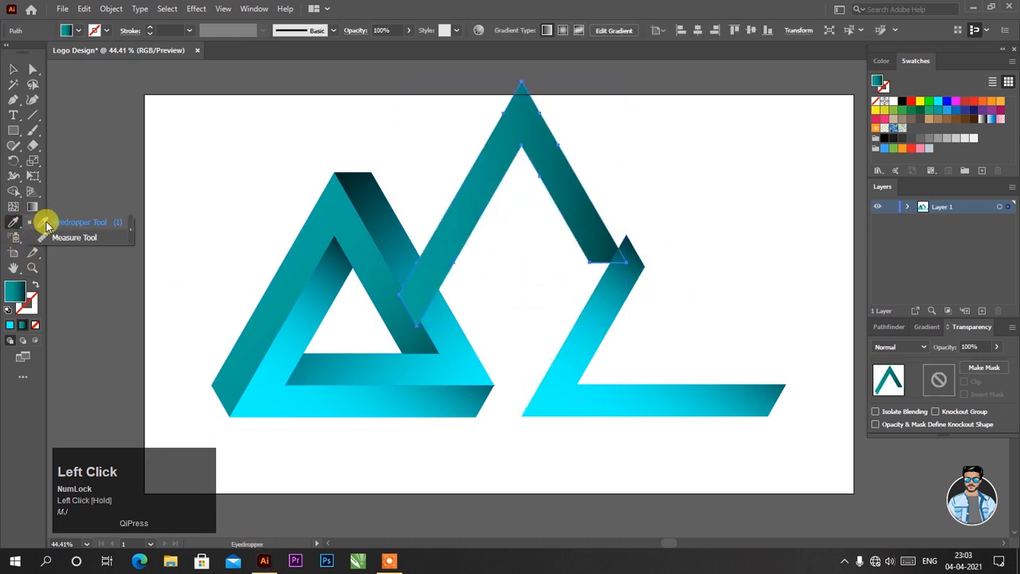
pyautogui.click(366, 200)
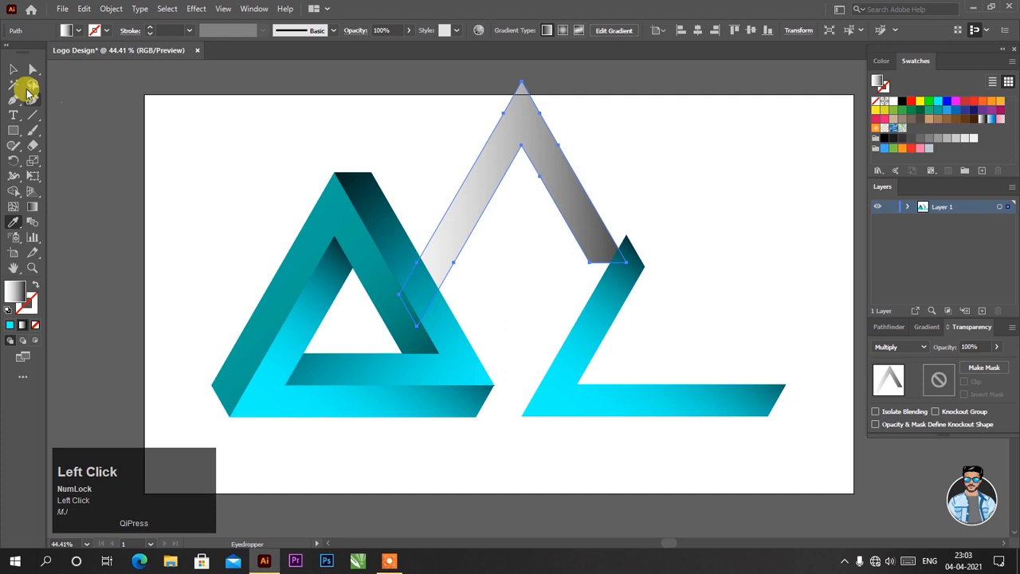
pyautogui.click(13, 74)
pyautogui.moveTo(494, 154); pyautogui.dragTo(360, 244)
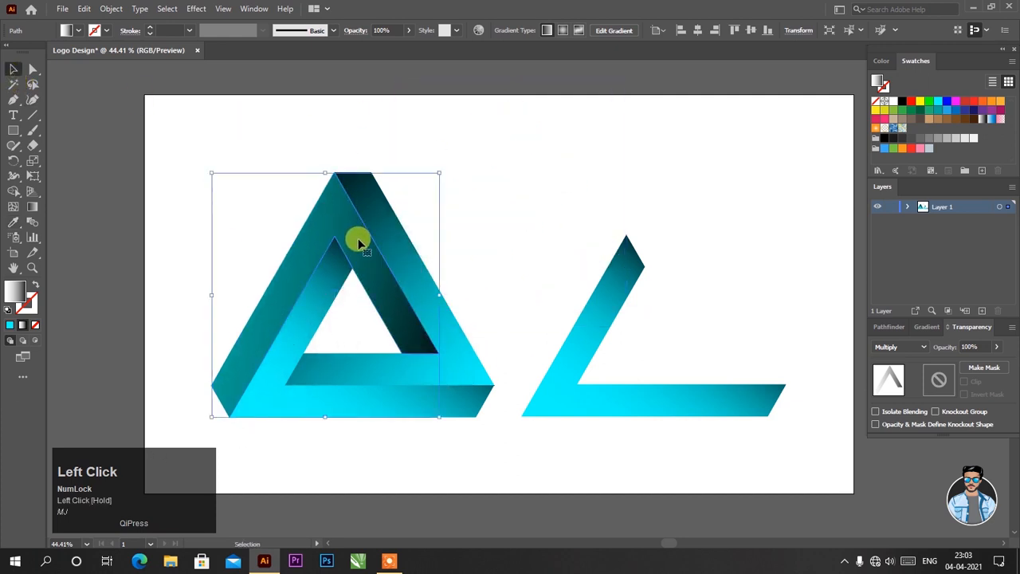
pyautogui.click(549, 312)
# Give the copied bottom face the same Multiply gradient with the Eyedropper and place it over the left triangle's bottom face
pyautogui.moveTo(581, 342); pyautogui.dragTo(546, 292)
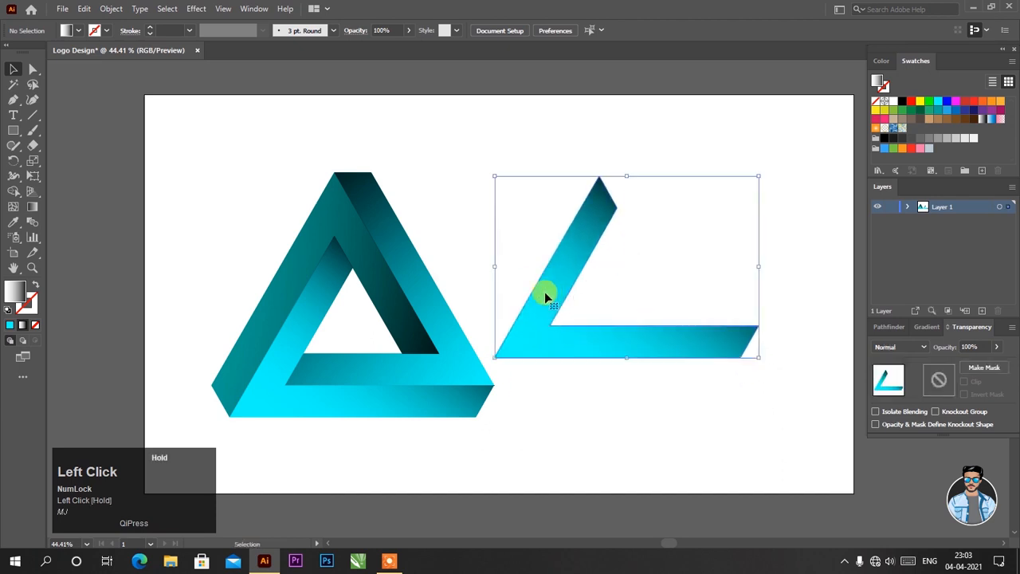
pyautogui.click(13, 222)
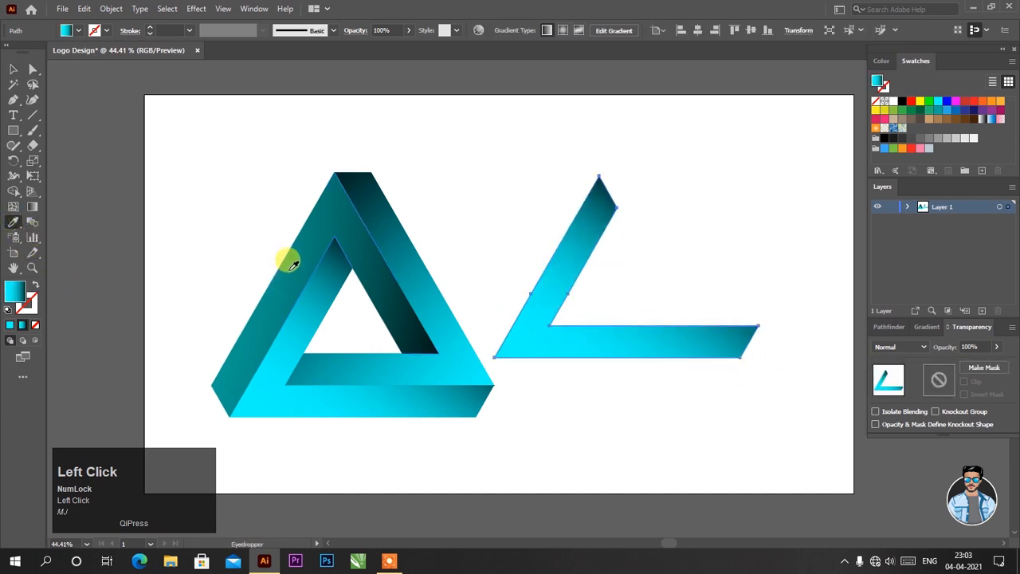
pyautogui.click(291, 265)
pyautogui.click(13, 75)
pyautogui.moveTo(566, 263); pyautogui.dragTo(308, 328)
# Move the whole shaded triangle to the middle of the artboard and deselect it
pyautogui.click(538, 351)
pyautogui.moveTo(443, 408); pyautogui.dragTo(594, 408)
pyautogui.click(601, 458)
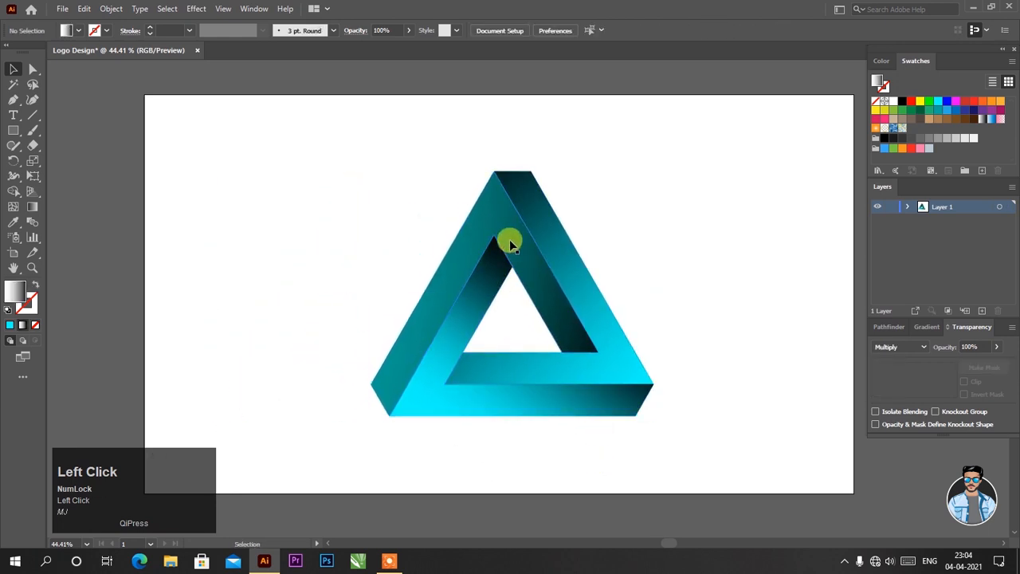
# Apply the Grain texture effect to the right face's Multiply overlay with intensity 10, contrast 50 and Regular grain type, and deselect it
pyautogui.click(552, 235)
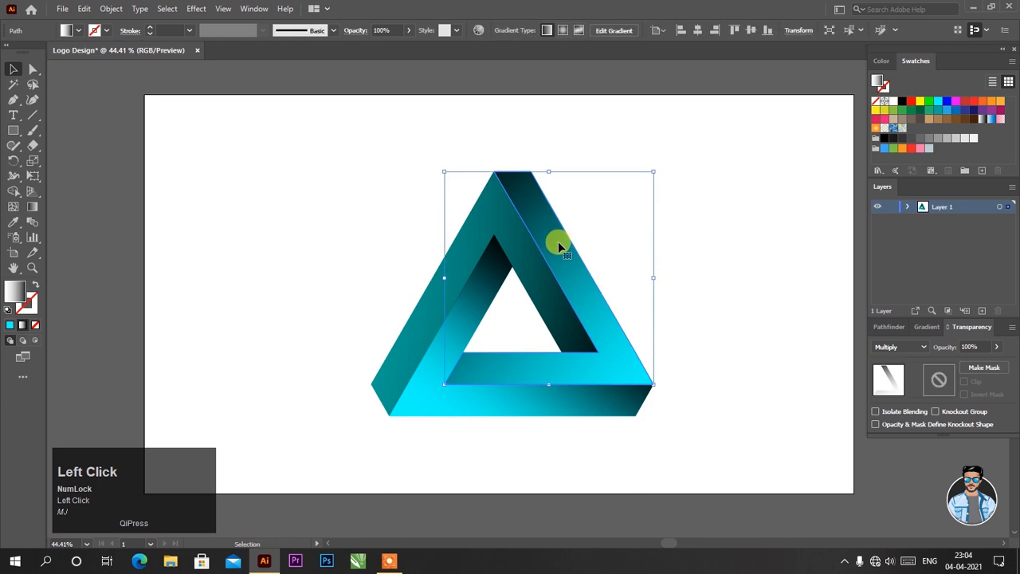
pyautogui.click(191, 9)
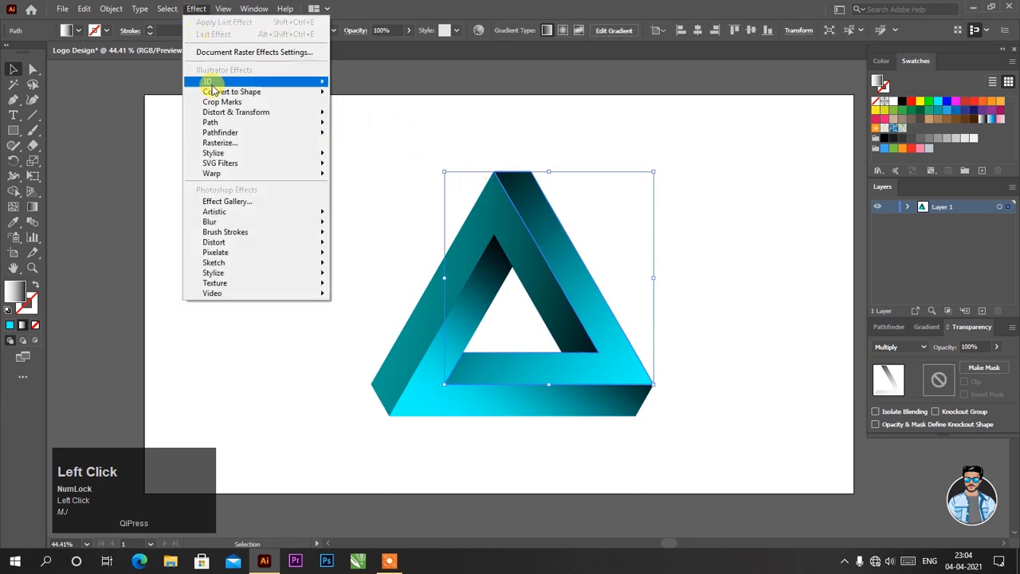
pyautogui.moveTo(226, 285)
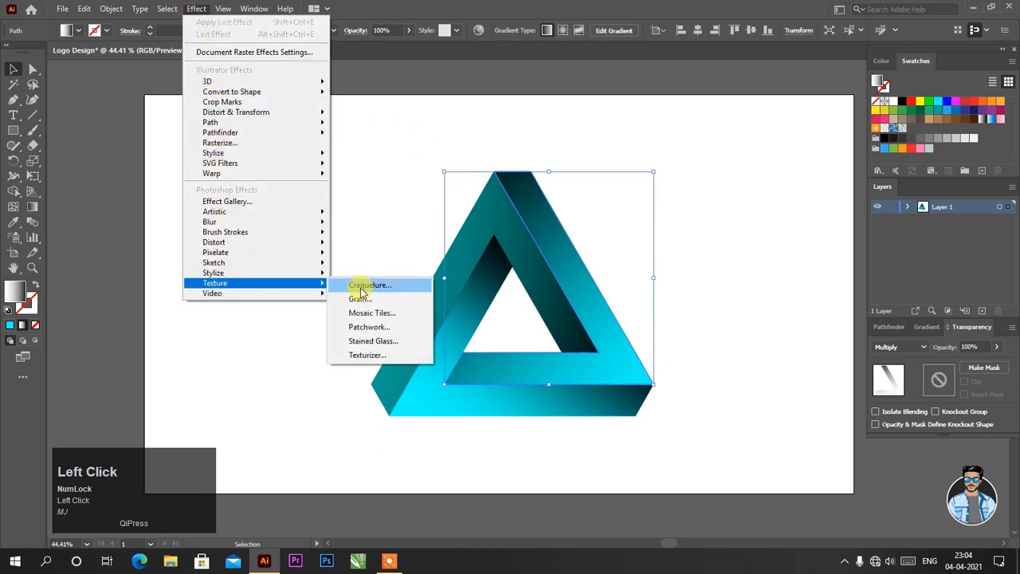
pyautogui.click(406, 303)
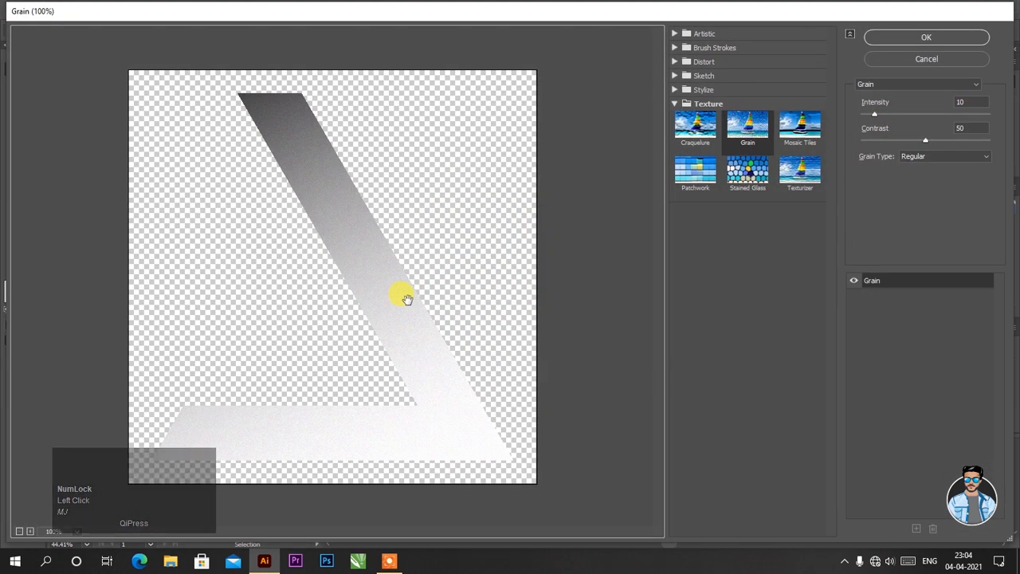
pyautogui.click(750, 131)
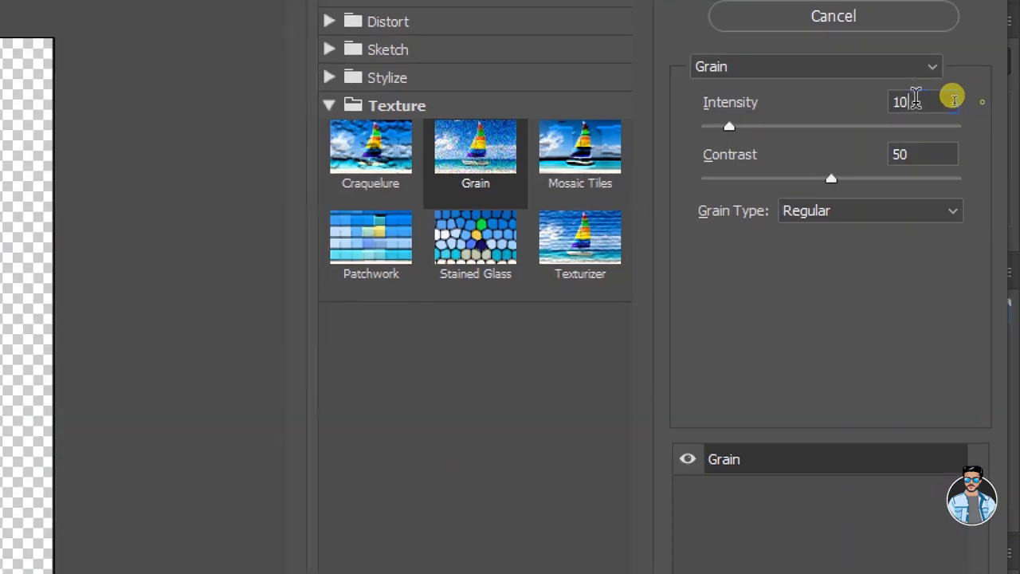
pyautogui.click(978, 101)
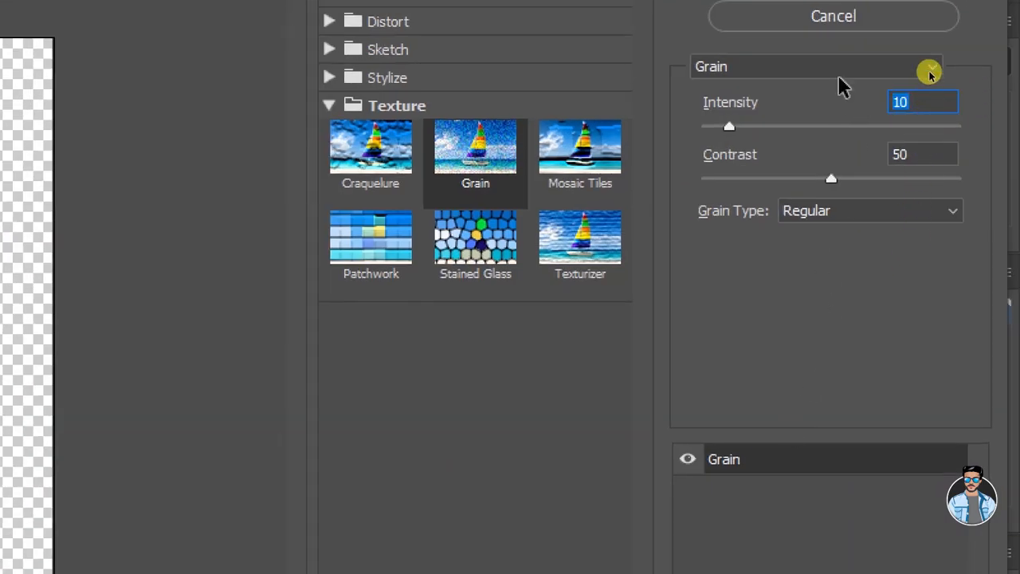
pyautogui.click(850, 77)
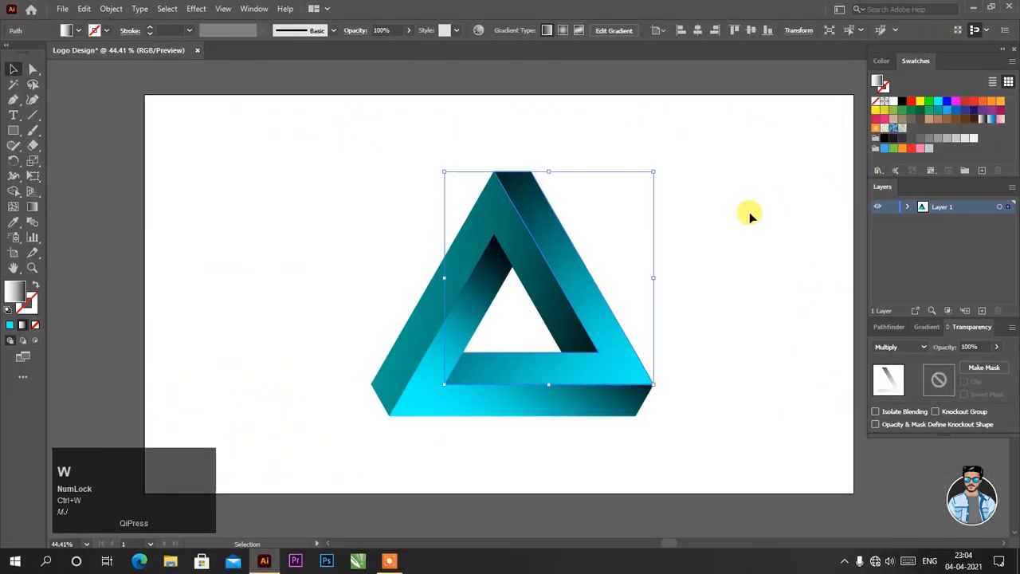
pyautogui.click(478, 428)
# Apply the same Grain texture, intensity 10 and contrast 50, to the Multiply overlay on the triangle's outer left face, and deselect it
pyautogui.press('z')
pyautogui.moveTo(531, 199); pyautogui.dragTo(600, 268)
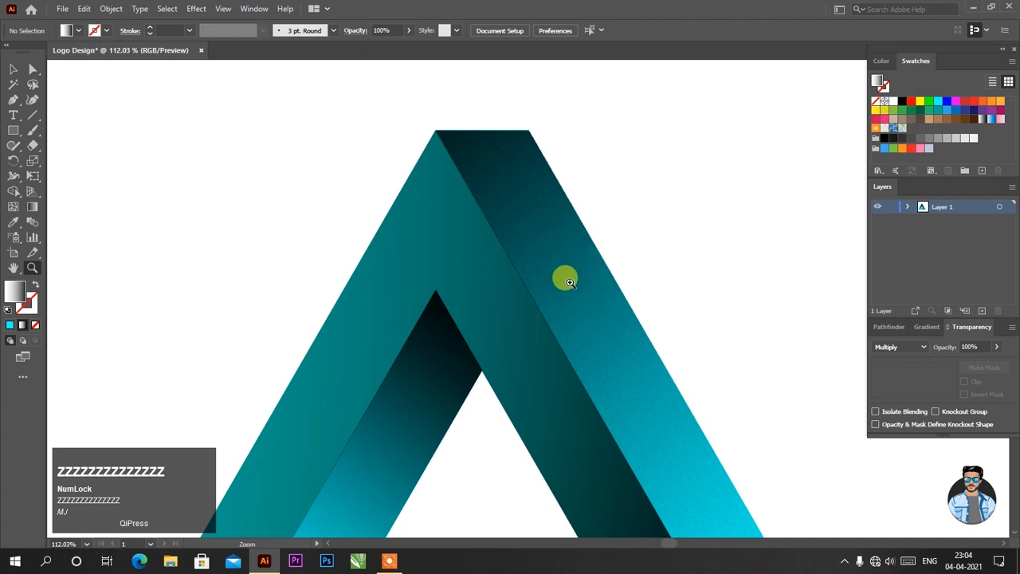
pyautogui.click(14, 70)
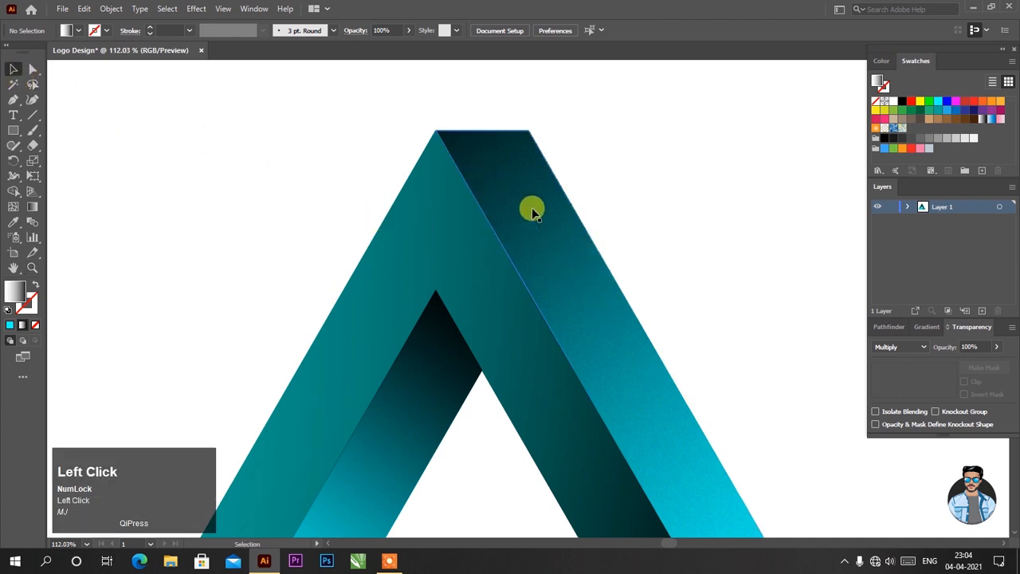
pyautogui.click(406, 224)
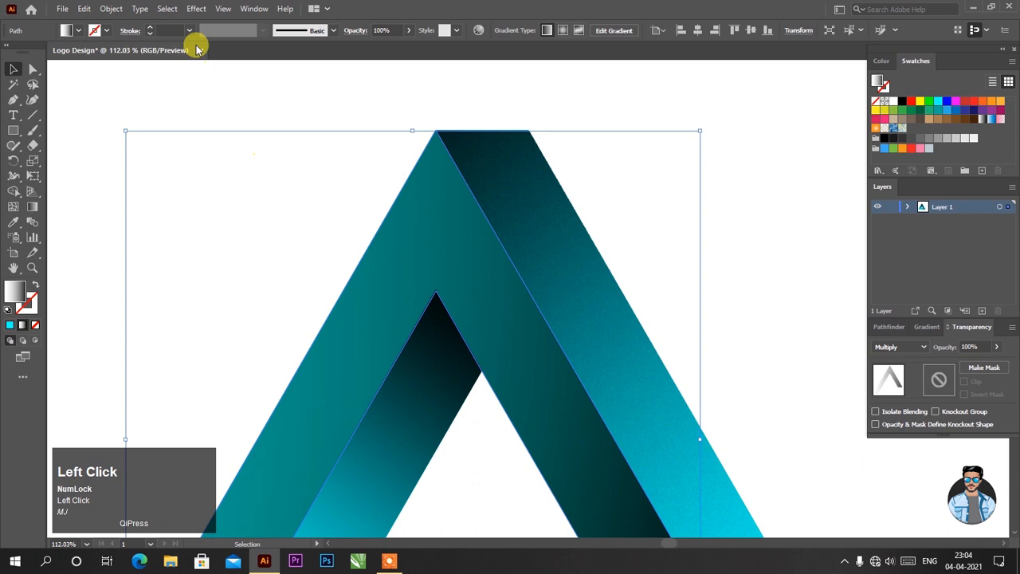
pyautogui.click(197, 9)
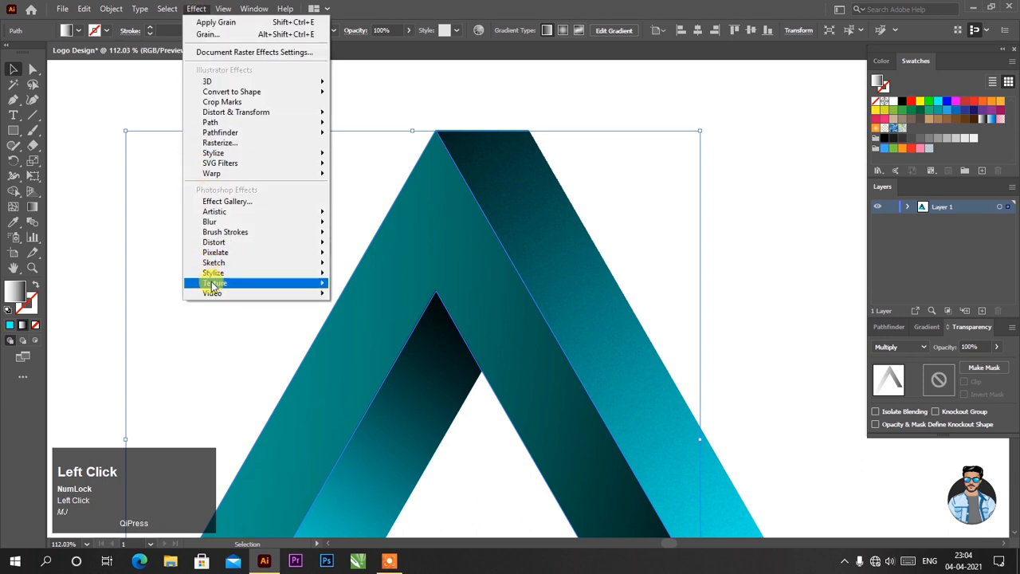
pyautogui.moveTo(331, 291)
pyautogui.click(377, 298)
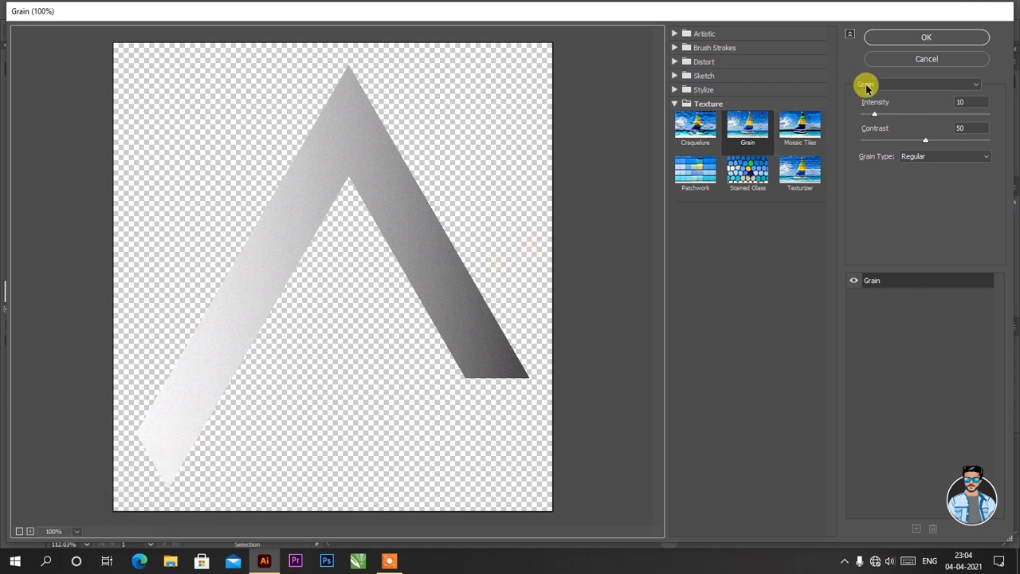
pyautogui.click(918, 40)
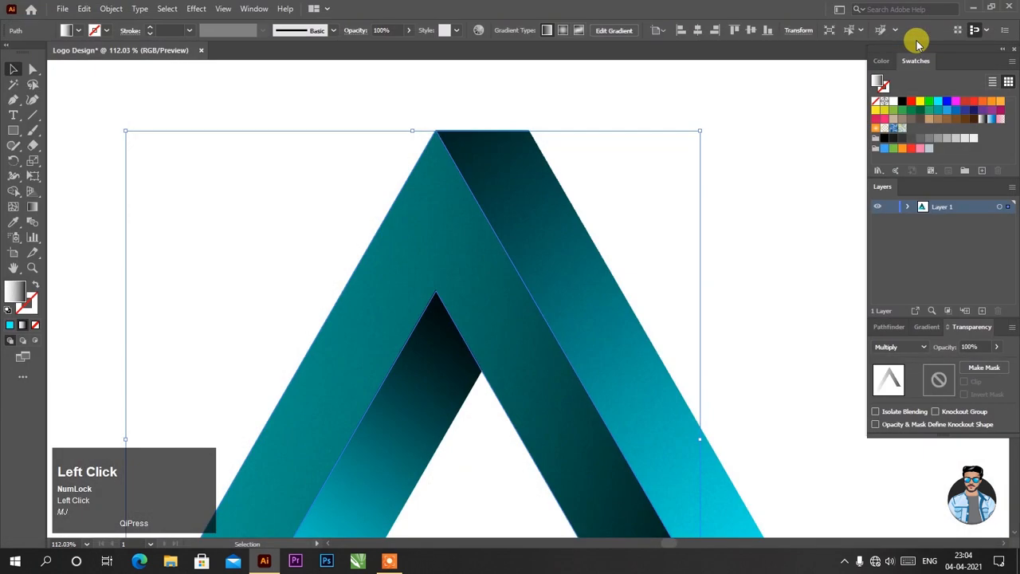
pyautogui.click(749, 170)
# Apply the same Grain texture, intensity 10 and contrast 50, to the Multiply overlay on the triangle's bottom face, and deselect it
pyautogui.scroll(-3, 645, 178)
pyautogui.press('z')
pyautogui.moveTo(597, 263); pyautogui.dragTo(501, 251)
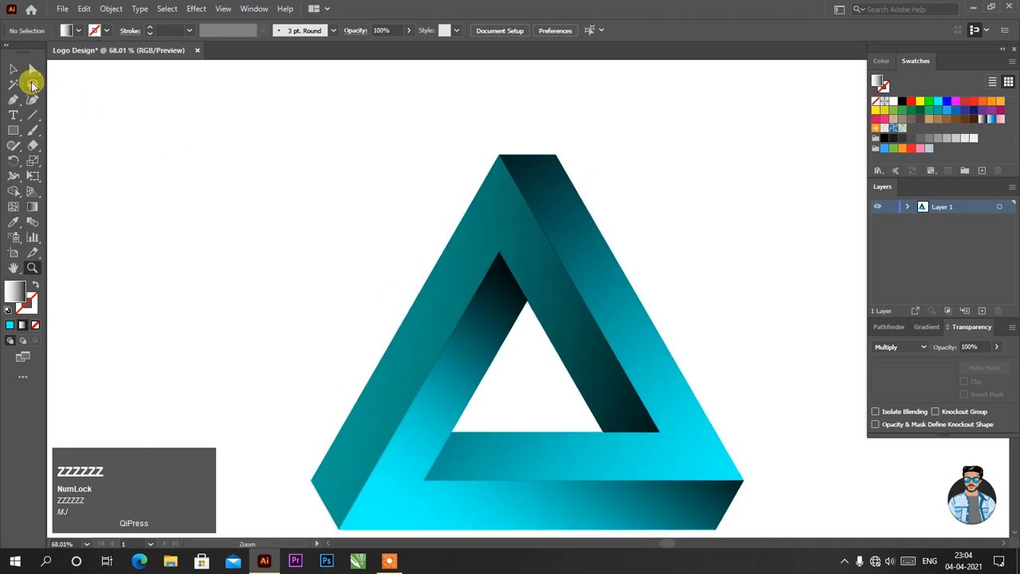
pyautogui.click(20, 74)
pyautogui.click(475, 377)
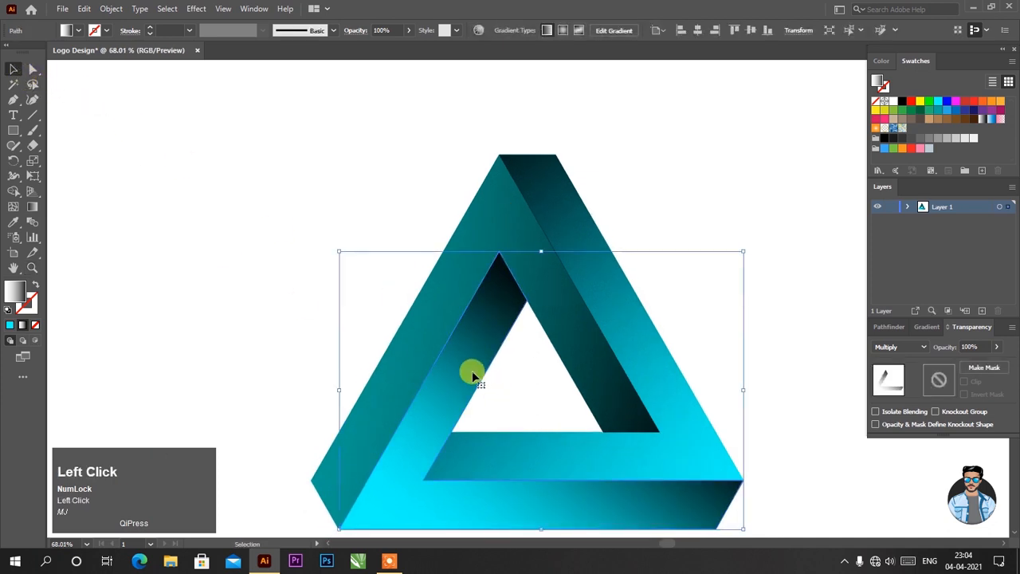
pyautogui.click(196, 8)
pyautogui.moveTo(319, 283)
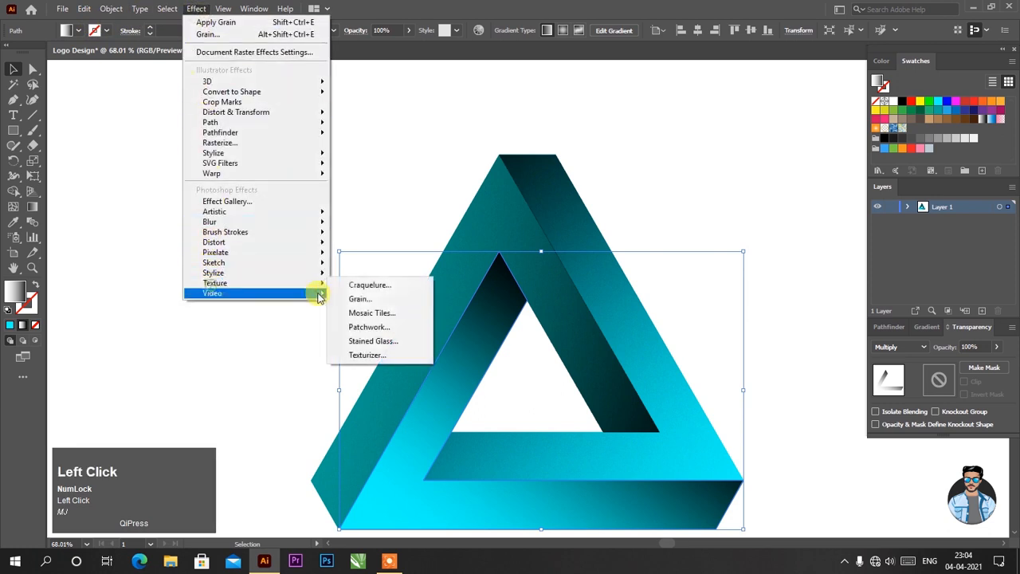
pyautogui.click(400, 307)
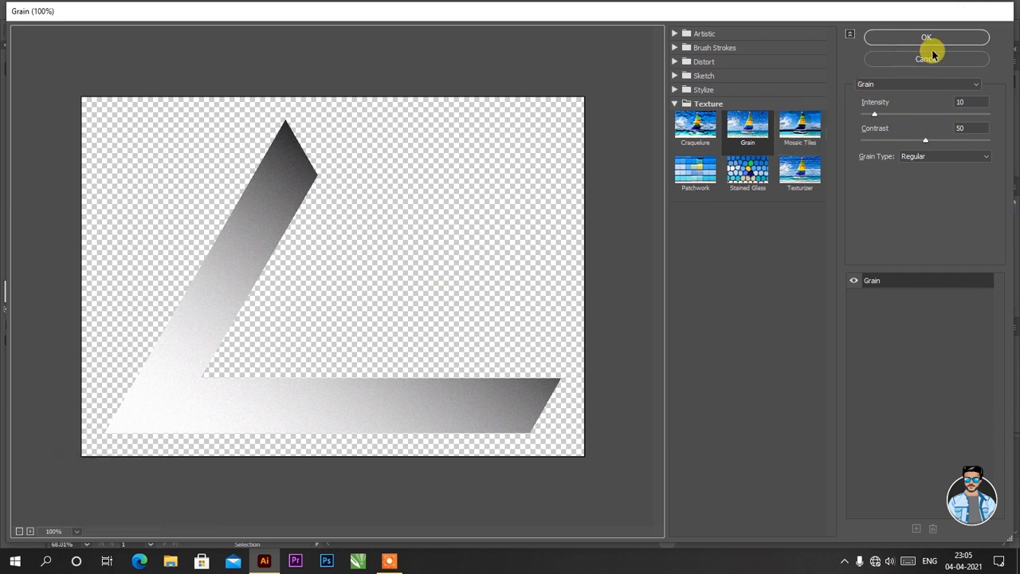
pyautogui.click(925, 37)
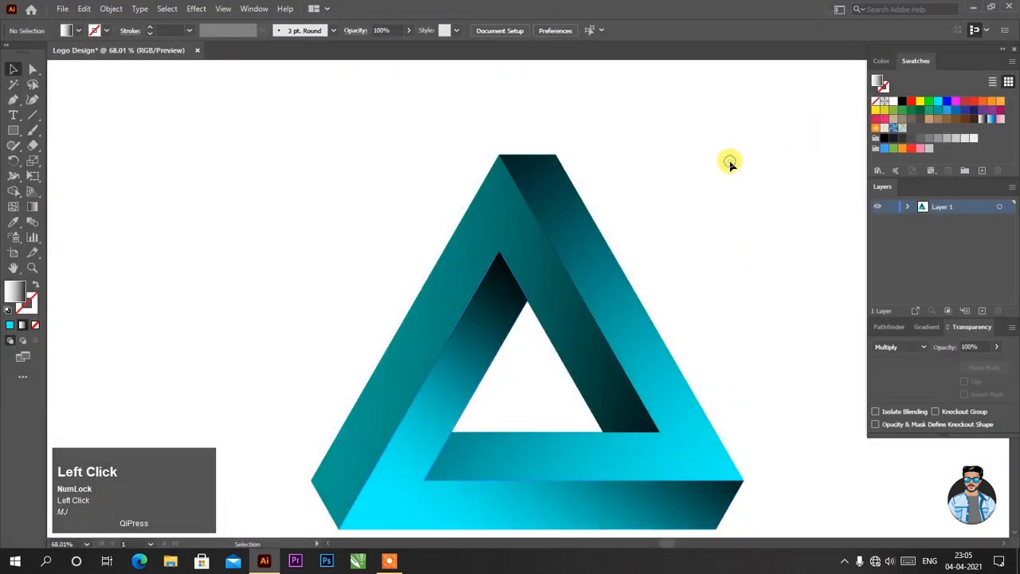
# Draw a straight line along the edge between the left and bottom faces, from the lower-left corner to the inner apex, with a white stroke
pyautogui.press('z')
pyautogui.moveTo(722, 186); pyautogui.dragTo(647, 157)
pyautogui.moveTo(680, 349); pyautogui.dragTo(746, 403)
pyautogui.press('space')
pyautogui.moveTo(619, 215); pyautogui.dragTo(616, 230)
pyautogui.click(11, 67)
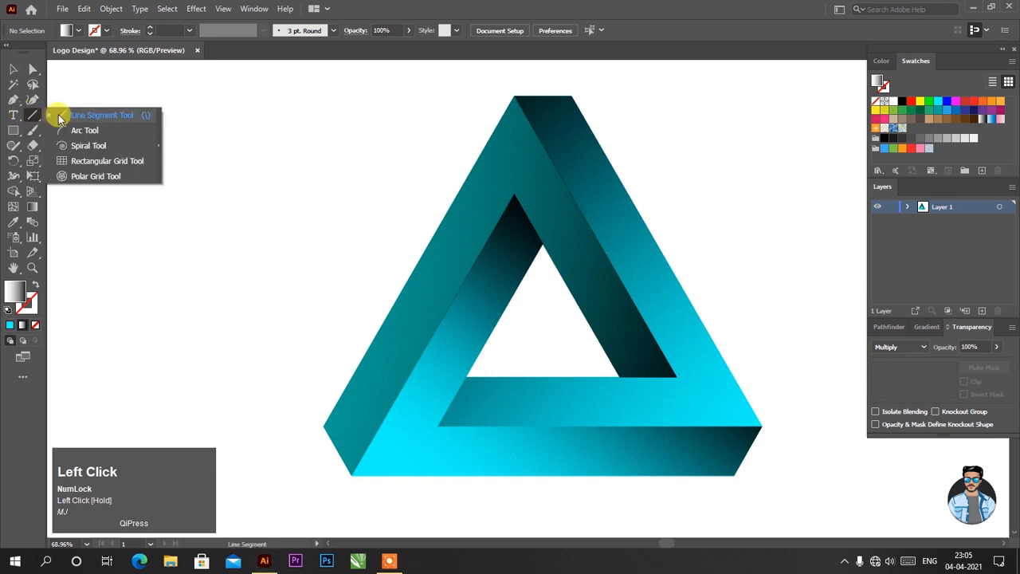
pyautogui.moveTo(59, 118); pyautogui.dragTo(58, 114)
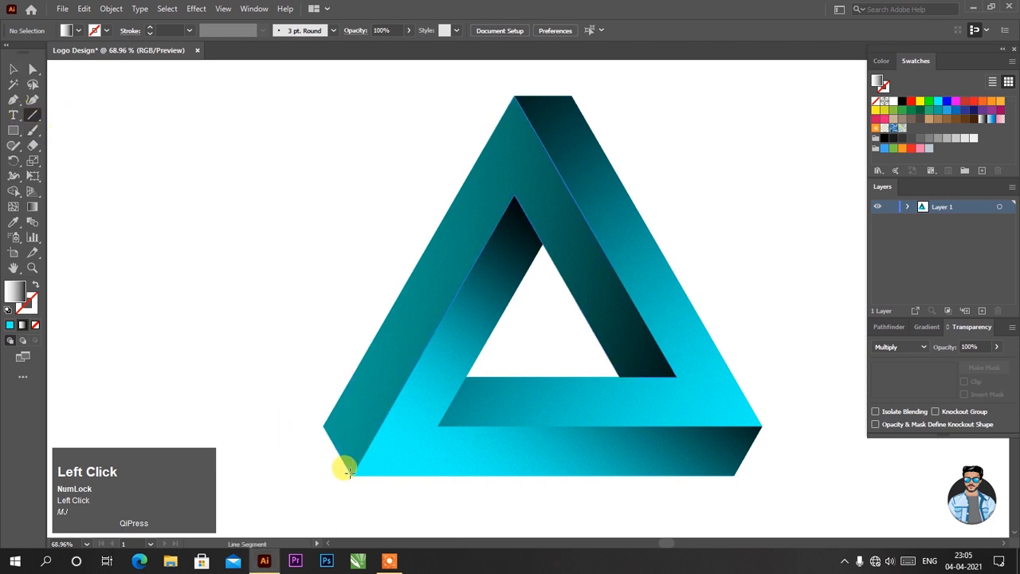
pyautogui.moveTo(350, 474); pyautogui.dragTo(514, 196)
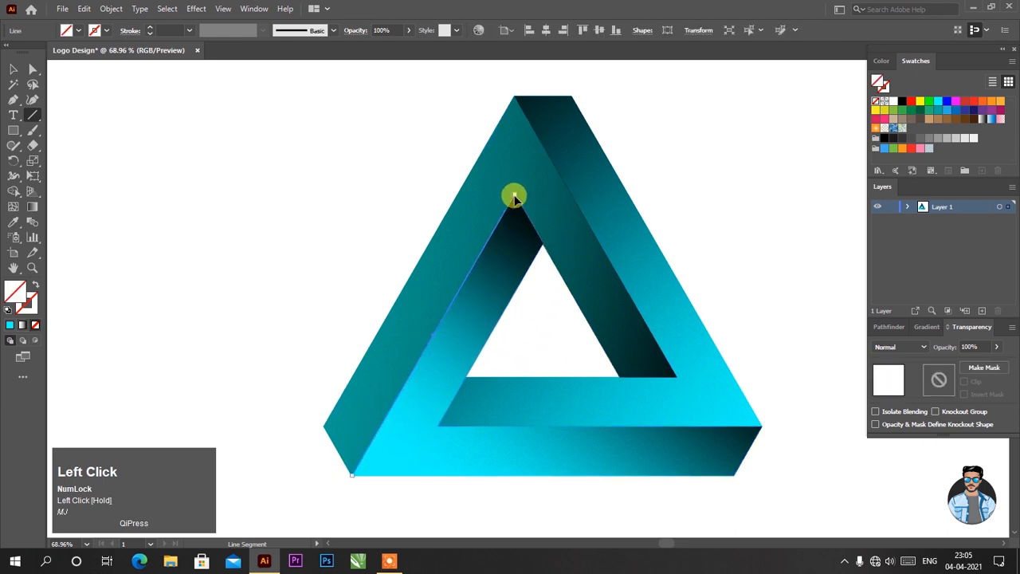
pyautogui.click(106, 30)
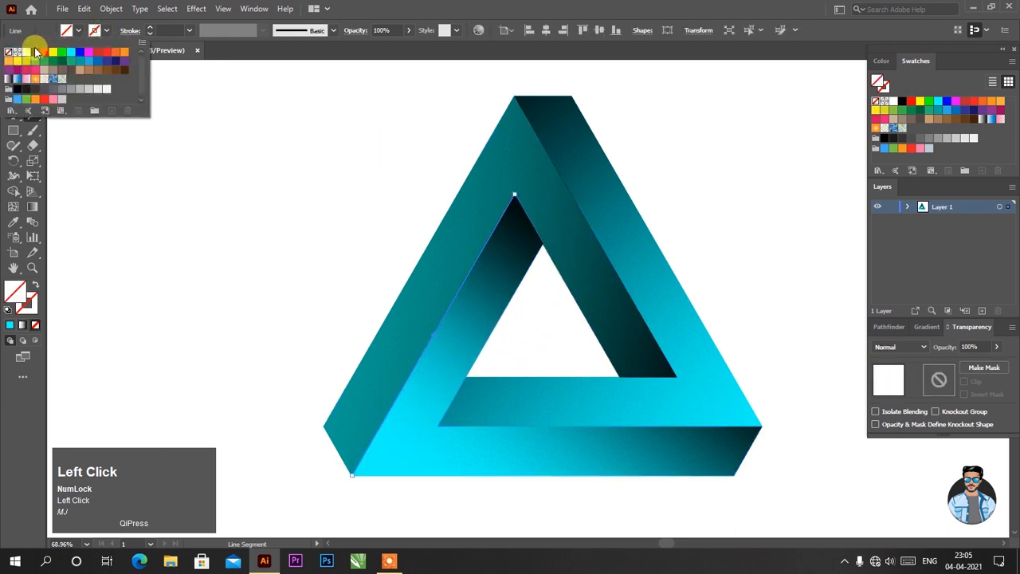
pyautogui.click(26, 53)
pyautogui.click(207, 92)
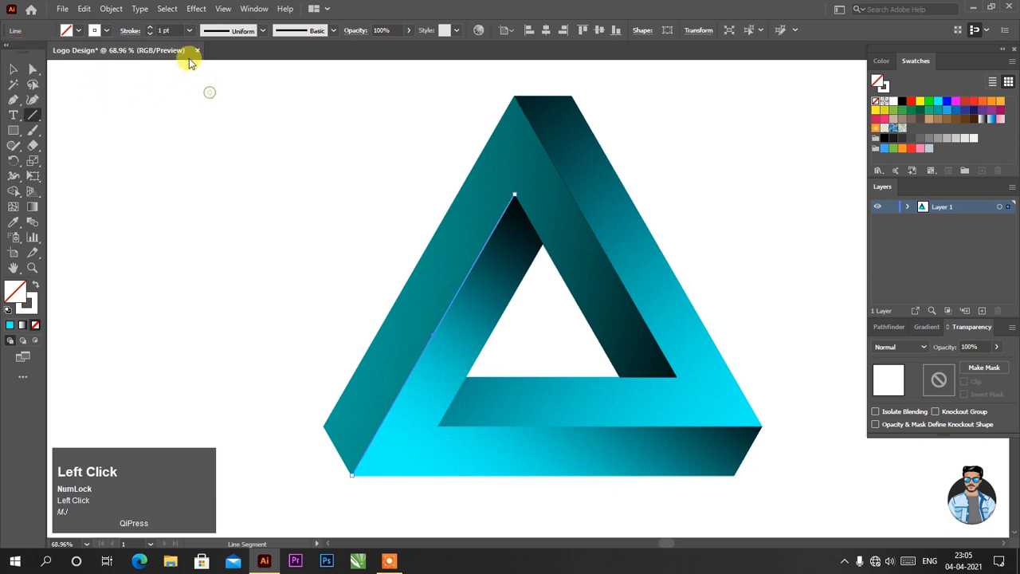
# Set the white line's stroke weight to 1 pt, give it the variable width profile tapered at both ends, and deselect it
pyautogui.moveTo(152, 32); pyautogui.dragTo(151, 32)
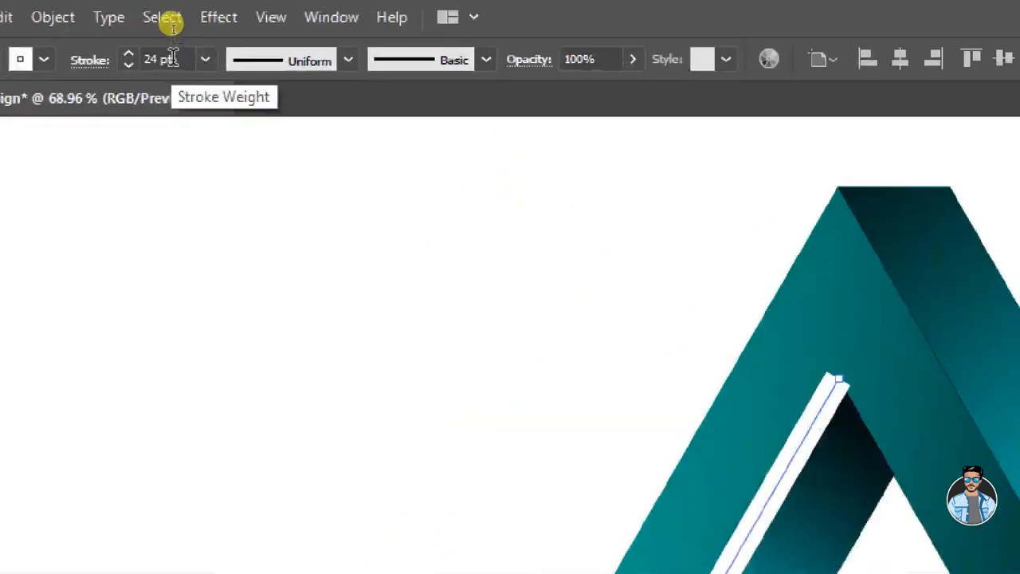
pyautogui.click(169, 29)
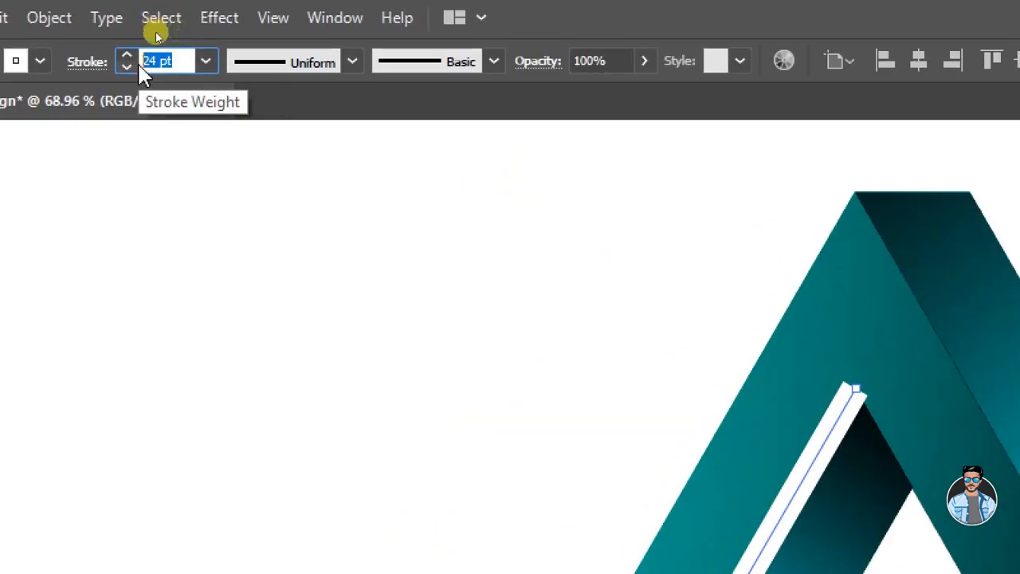
pyautogui.write('1')
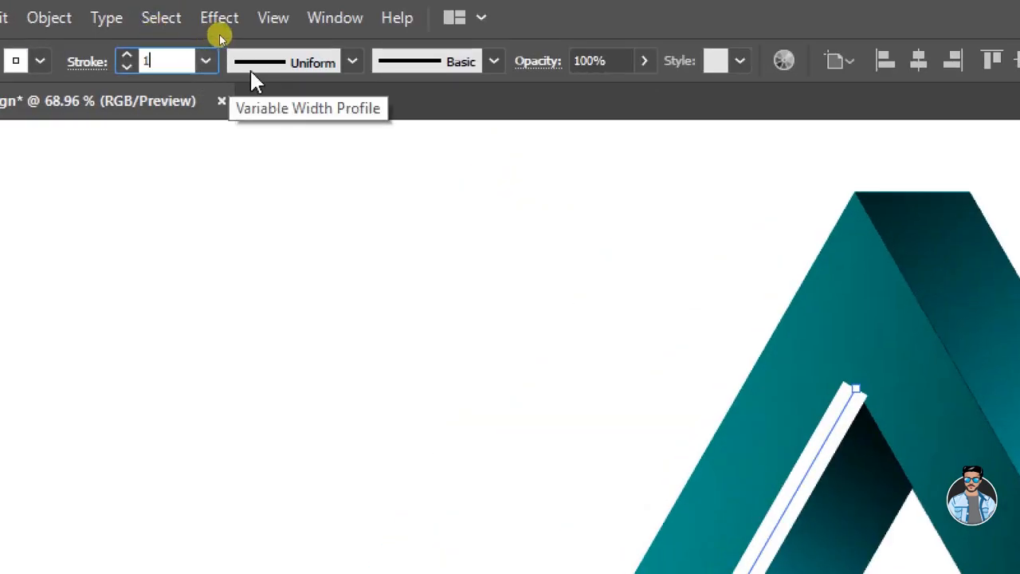
pyautogui.click(293, 66)
pyautogui.click(291, 144)
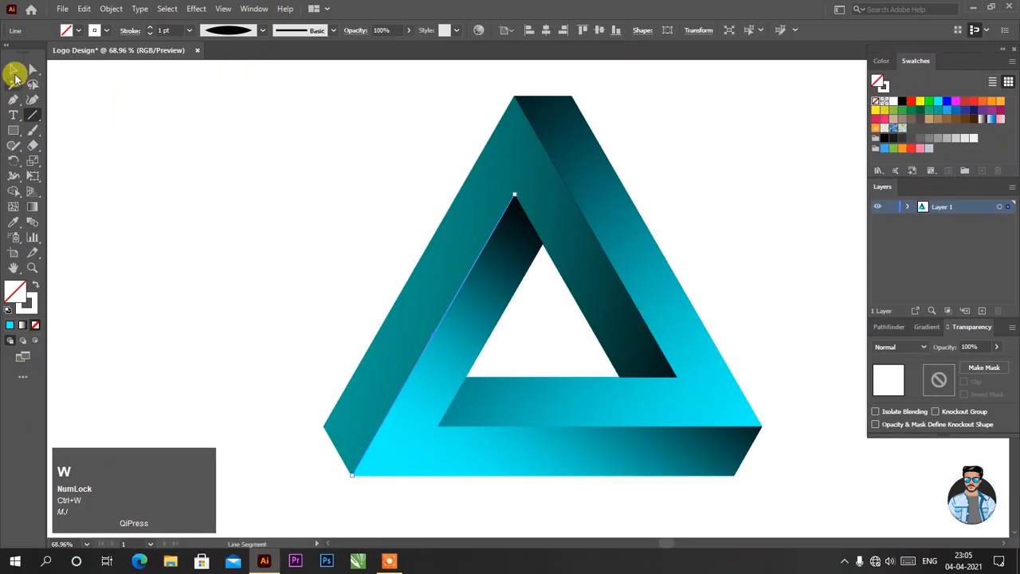
pyautogui.click(13, 71)
pyautogui.click(177, 147)
# Draw a horizontal white line about 566 px long along the bottom face's upper edge to the right corner, taper both its ends, and deselect it
pyautogui.press('z')
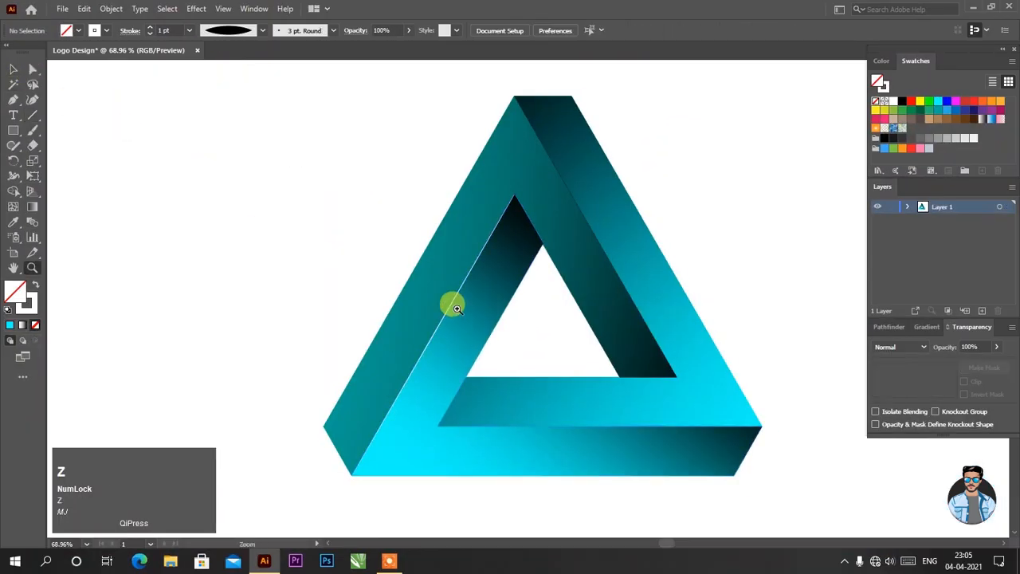
pyautogui.moveTo(455, 308); pyautogui.dragTo(603, 422)
pyautogui.moveTo(573, 365); pyautogui.dragTo(457, 325)
pyautogui.press('space')
pyautogui.click(13, 70)
pyautogui.moveTo(422, 287); pyautogui.dragTo(302, 265)
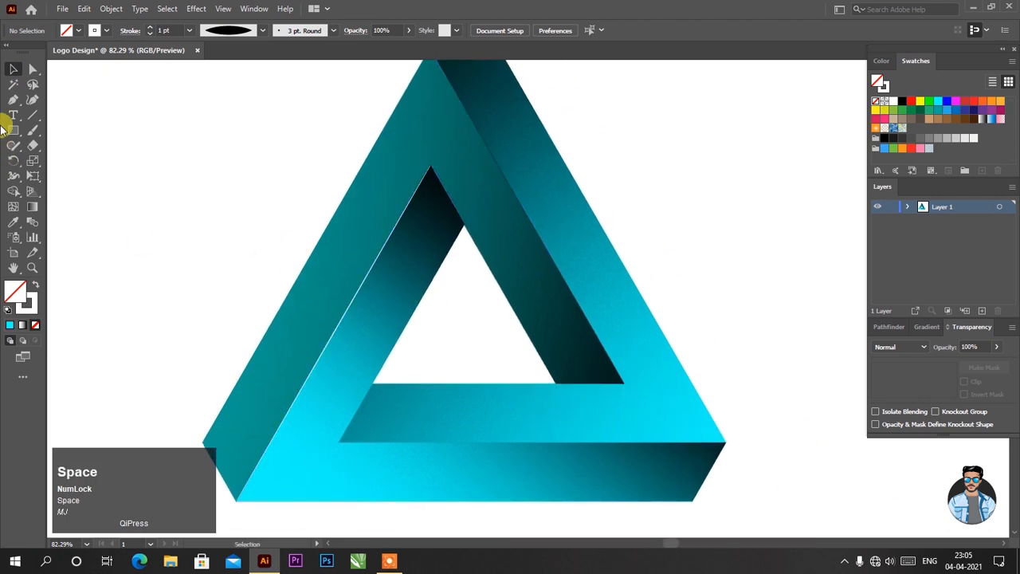
pyautogui.click(31, 116)
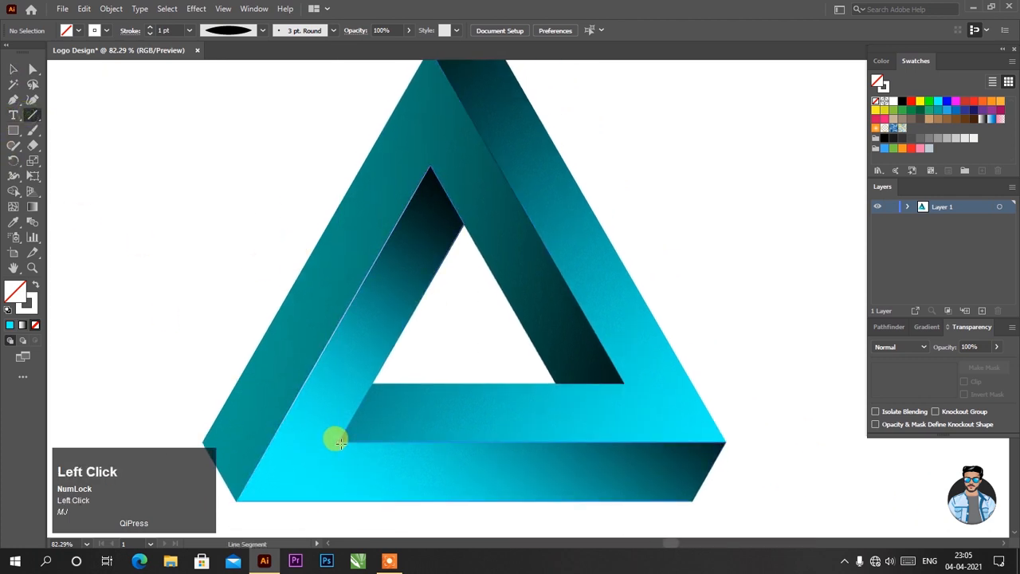
pyautogui.moveTo(338, 441); pyautogui.dragTo(717, 438)
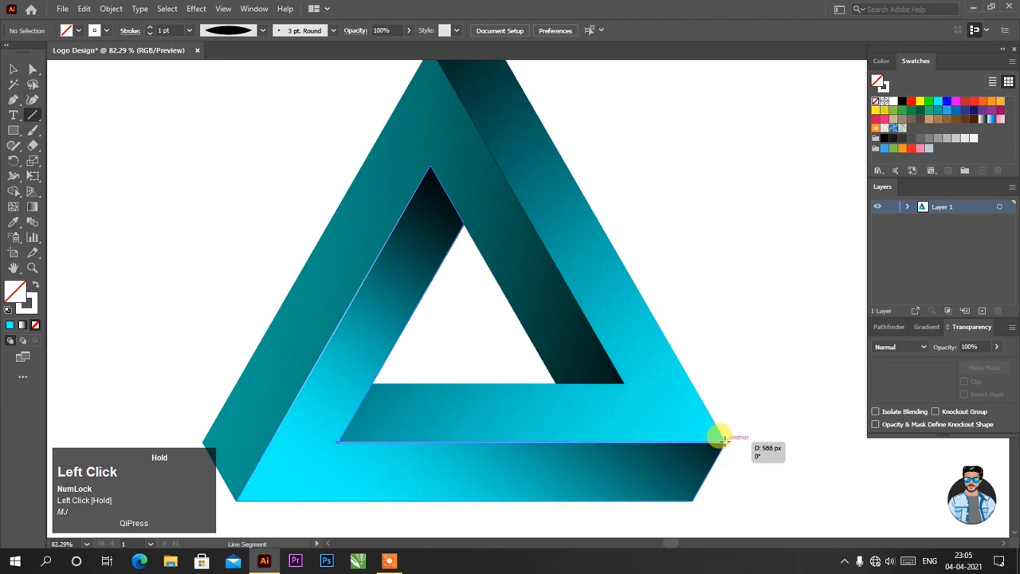
pyautogui.moveTo(720, 437); pyautogui.dragTo(721, 439)
pyautogui.click(223, 34)
pyautogui.click(223, 67)
pyautogui.click(11, 70)
pyautogui.click(101, 134)
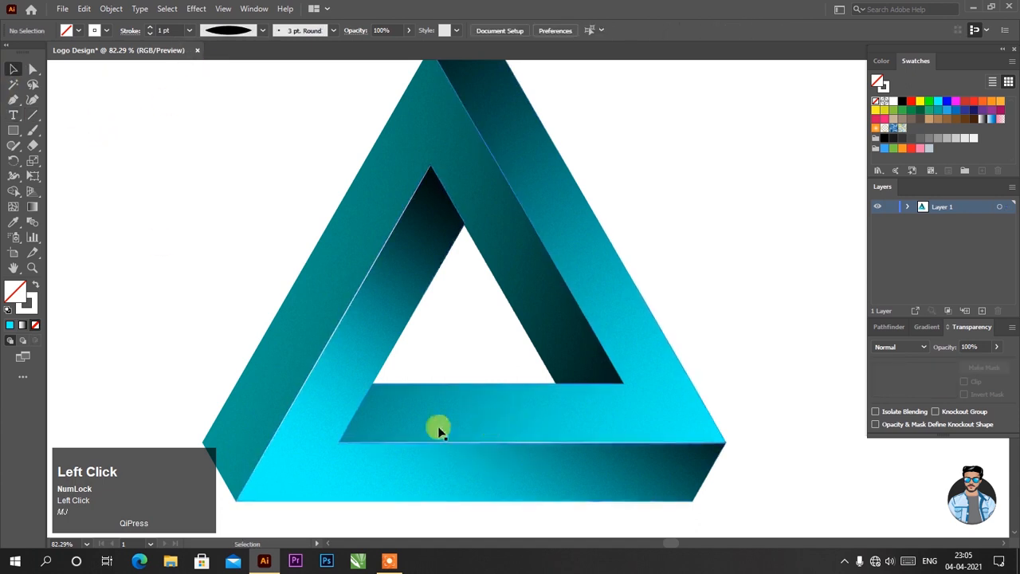
# Draw a white line along the edge between the left and right faces, from the outer apex to the inner lower-right corner, and taper both ends
pyautogui.click(32, 112)
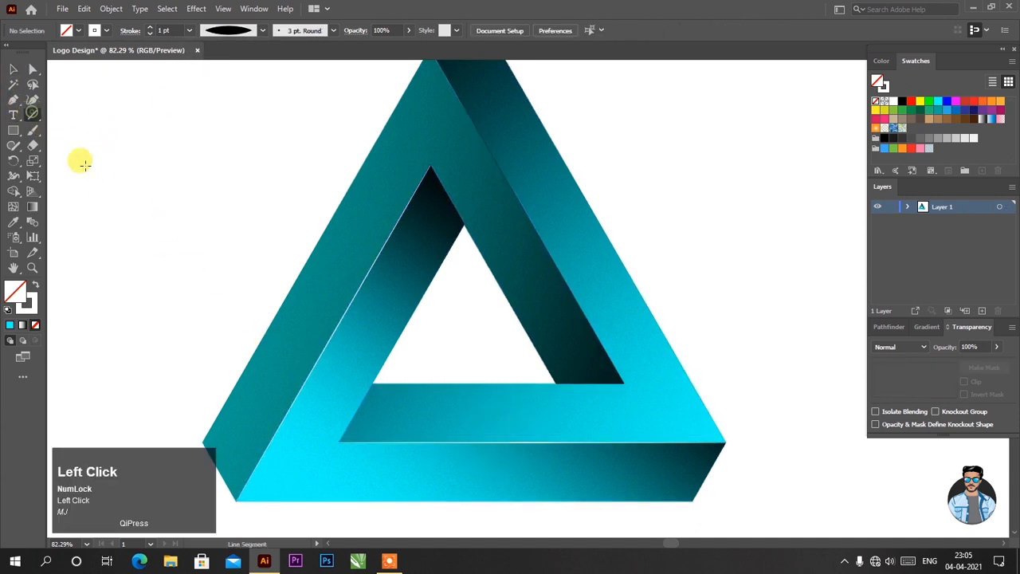
pyautogui.scroll(1, 84, 164)
pyautogui.moveTo(431, 80); pyautogui.dragTo(623, 412)
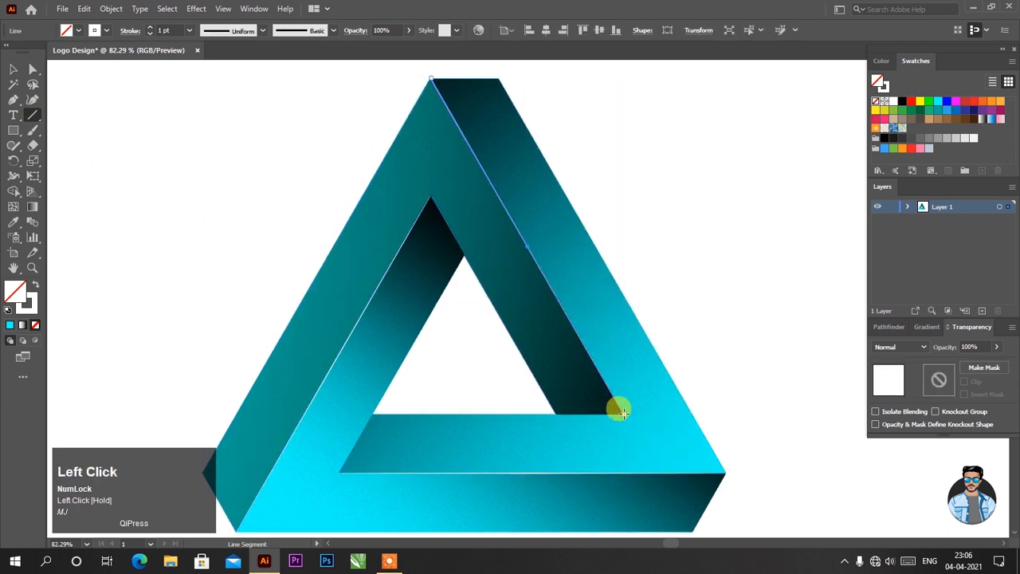
pyautogui.click(221, 38)
pyautogui.click(220, 76)
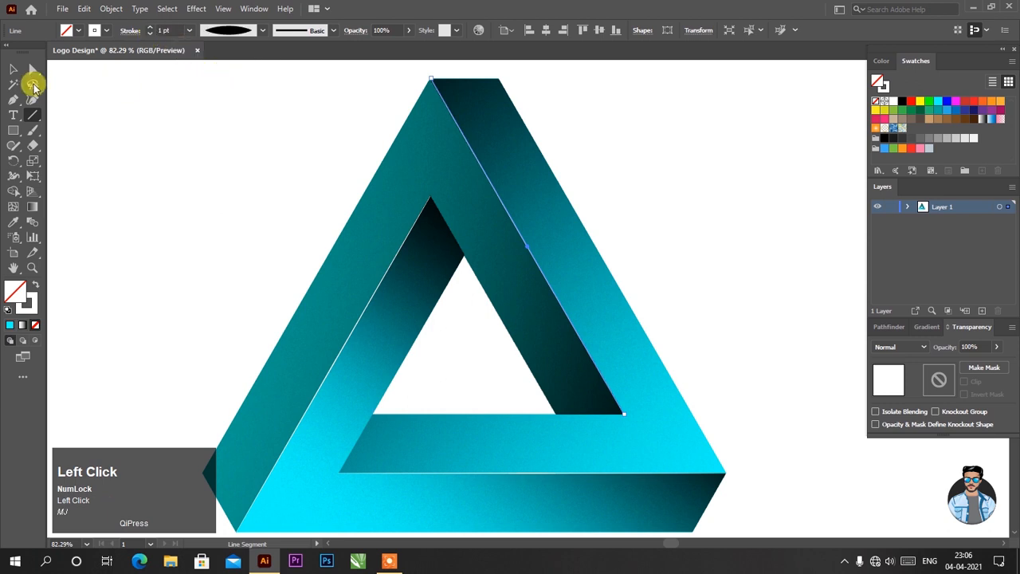
# Deselect the highlight line and delete the stray triangular path beside the logo's lower-right side
pyautogui.click(18, 70)
pyautogui.click(139, 137)
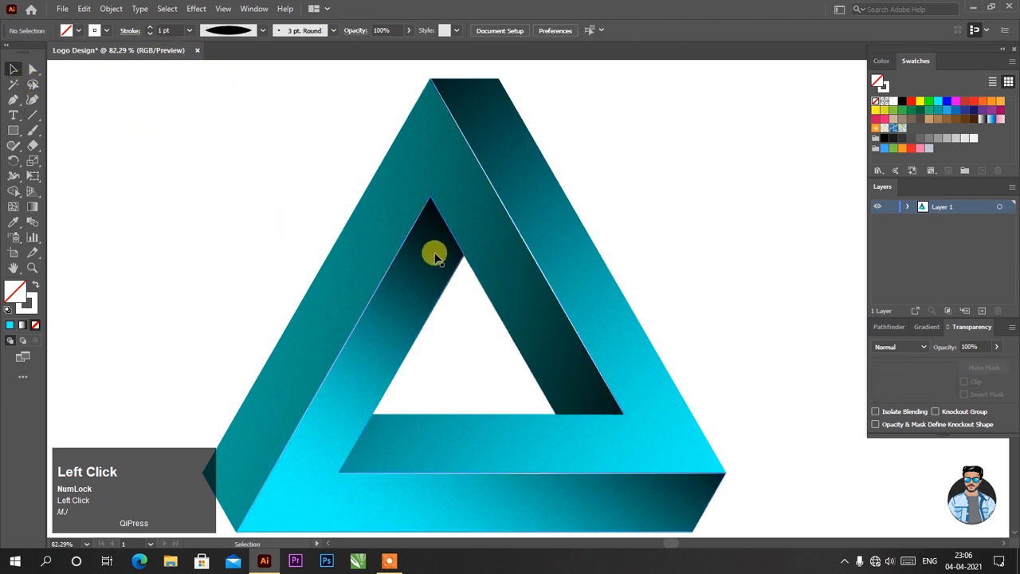
pyautogui.press('z')
pyautogui.moveTo(535, 339); pyautogui.dragTo(448, 287)
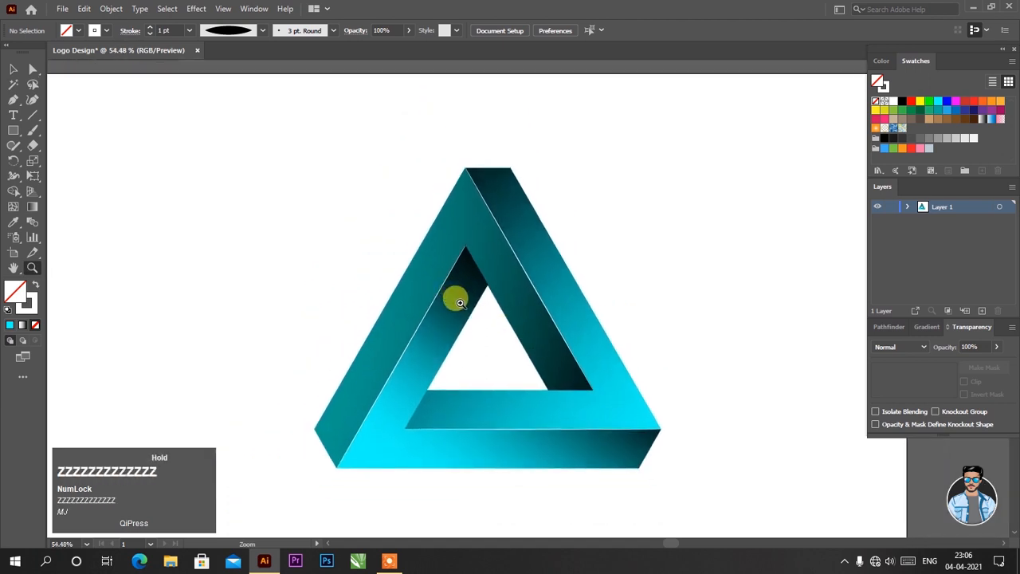
pyautogui.click(11, 70)
pyautogui.moveTo(279, 155); pyautogui.dragTo(676, 481)
pyautogui.click(687, 351)
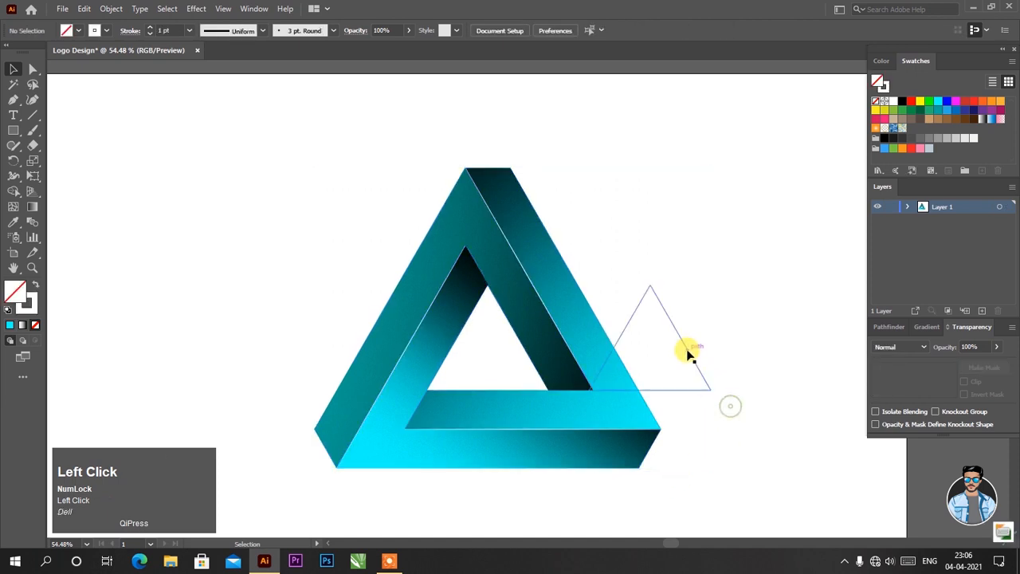
pyautogui.press('Delete')
# Select all parts of the impossible triangle and group them
pyautogui.moveTo(282, 146); pyautogui.dragTo(733, 500)
pyautogui.rightClick(586, 349)
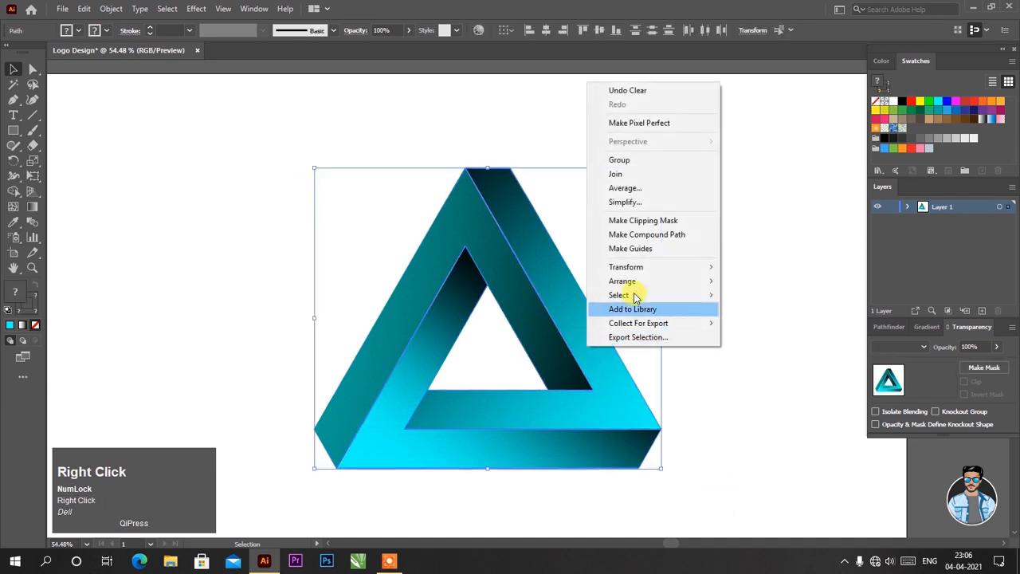
pyautogui.click(620, 160)
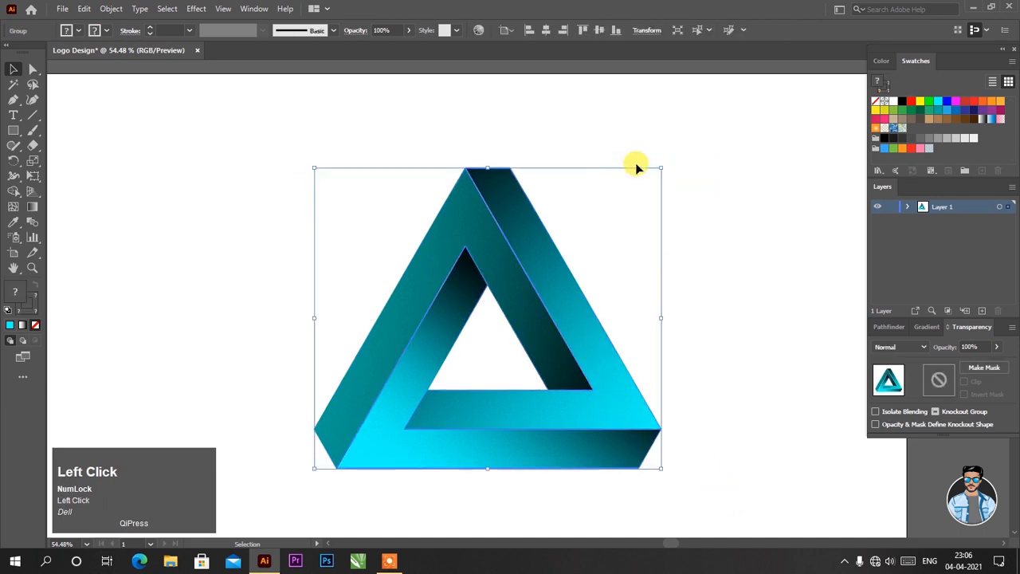
# Rotate the logo group until its top corner points downward and deselect it
pyautogui.press('z')
pyautogui.moveTo(697, 239); pyautogui.dragTo(672, 229)
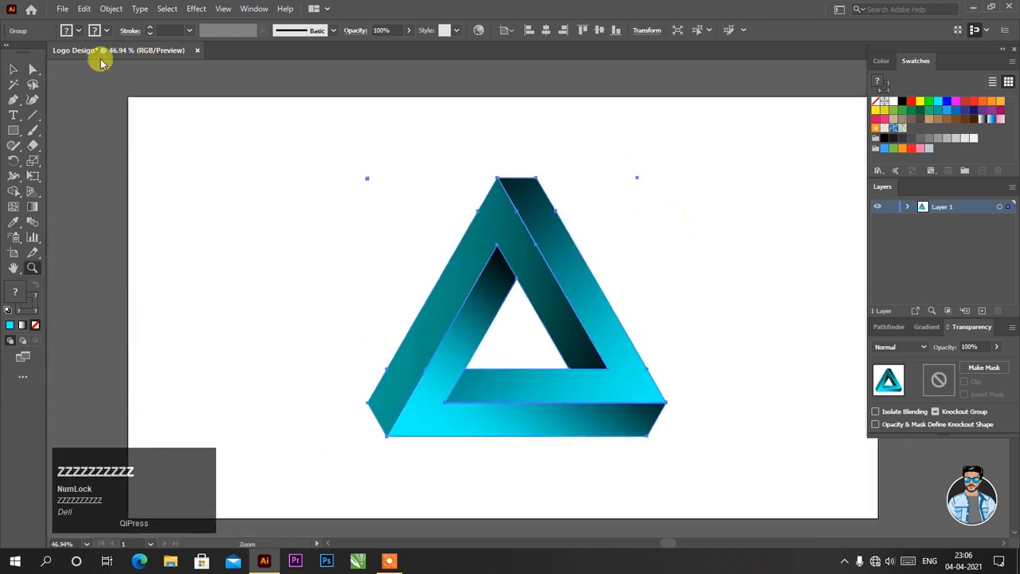
pyautogui.click(13, 70)
pyautogui.moveTo(666, 161); pyautogui.dragTo(393, 358)
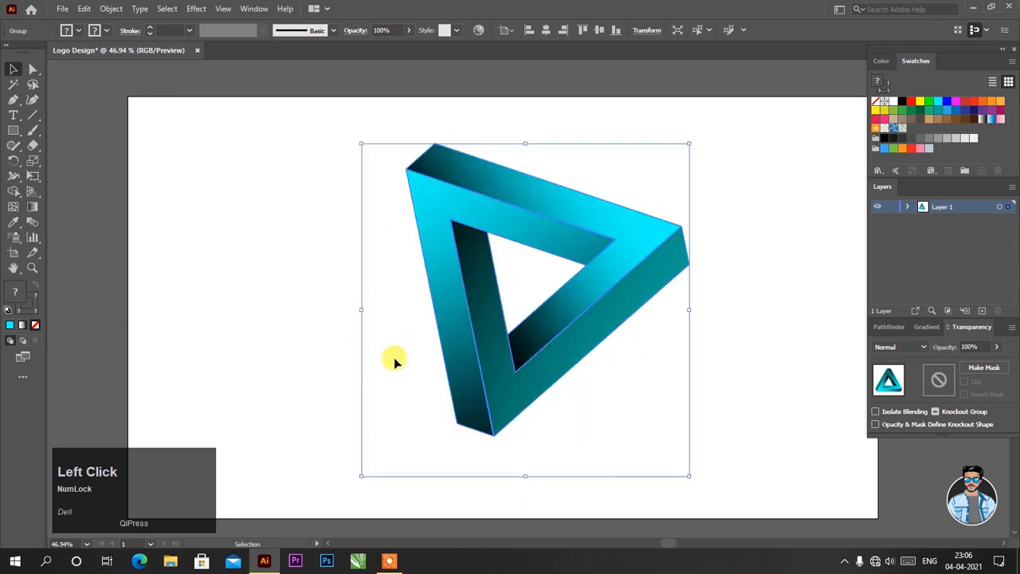
pyautogui.click(305, 317)
pyautogui.press('z')
pyautogui.moveTo(368, 328); pyautogui.dragTo(343, 319)
pyautogui.click(19, 73)
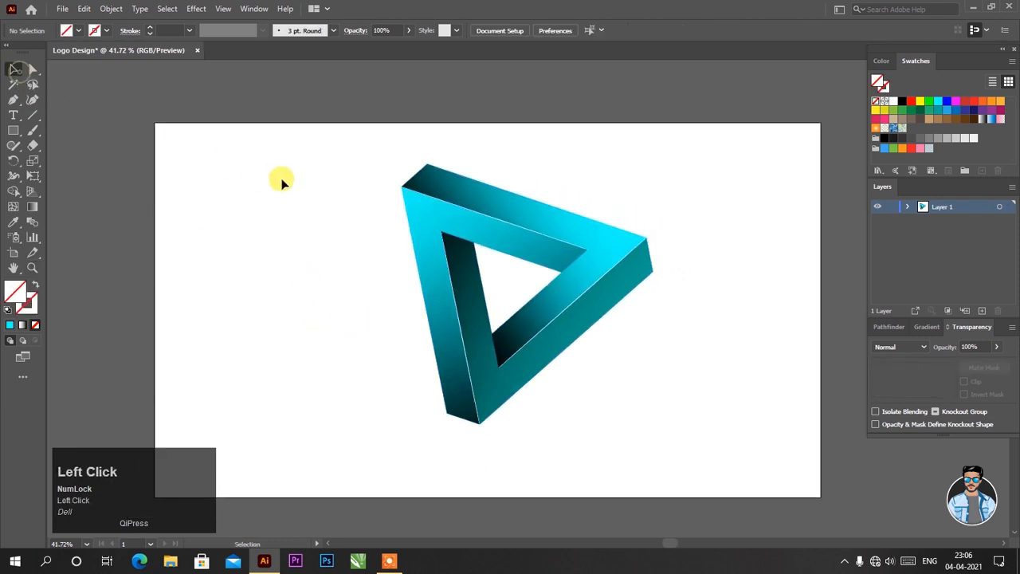
# Scale the rotated logo down proportionally, reposition it near the middle of the artboard, and deselect it
pyautogui.moveTo(302, 167); pyautogui.dragTo(650, 427)
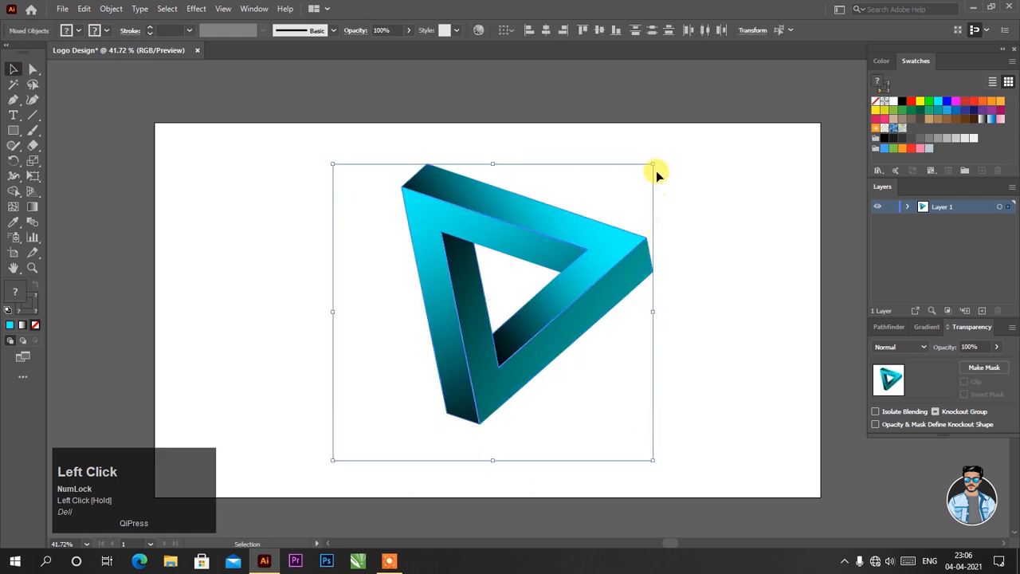
pyautogui.press('z')
pyautogui.click(652, 164)
pyautogui.scroll(-1, 545, 247)
pyautogui.press('space')
pyautogui.moveTo(514, 284); pyautogui.dragTo(637, 175)
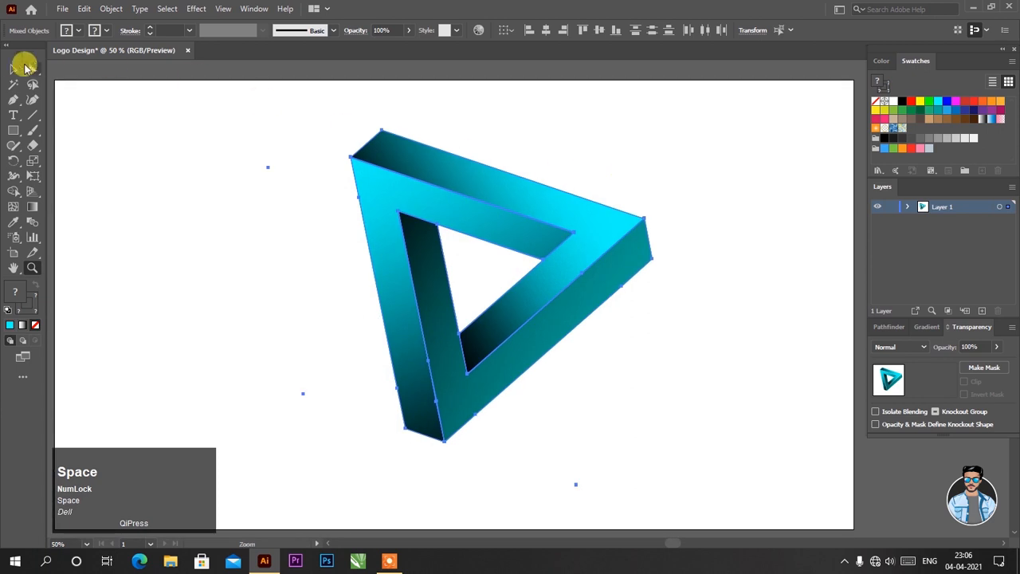
pyautogui.click(24, 70)
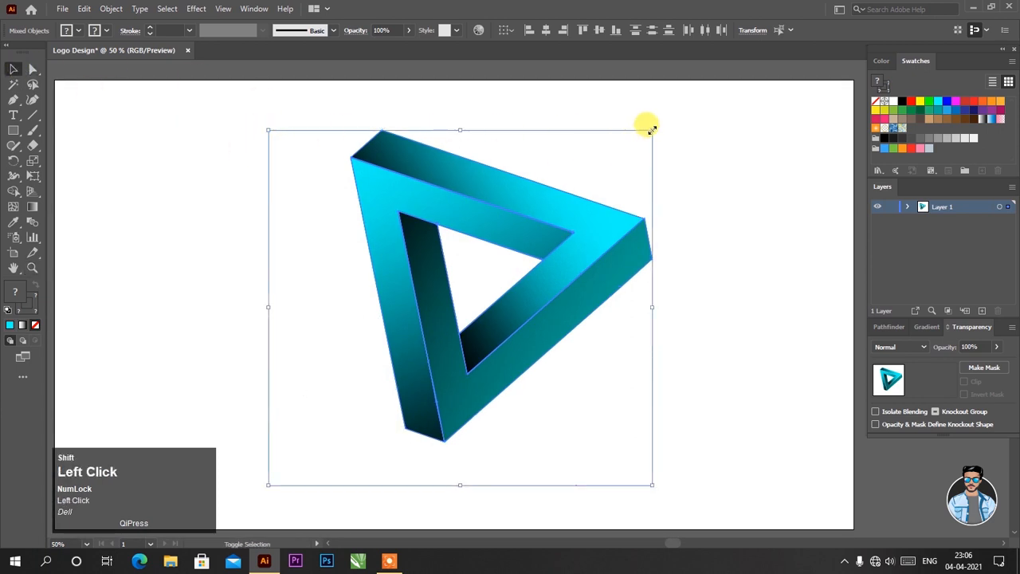
pyautogui.moveTo(651, 129); pyautogui.dragTo(605, 218)
pyautogui.moveTo(527, 293); pyautogui.dragTo(577, 267)
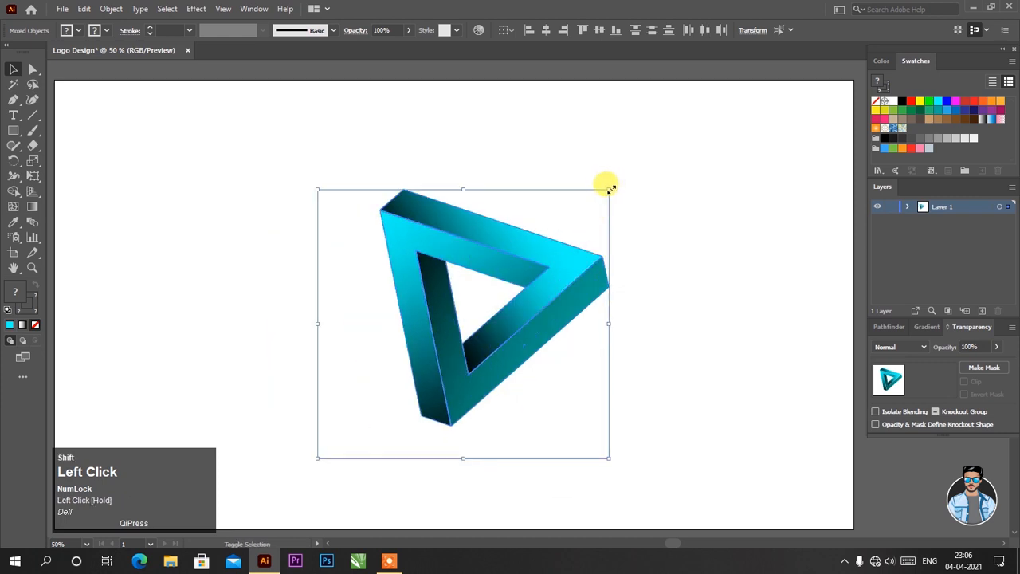
pyautogui.moveTo(609, 189); pyautogui.dragTo(644, 158)
pyautogui.moveTo(589, 236); pyautogui.dragTo(693, 247)
pyautogui.click(693, 246)
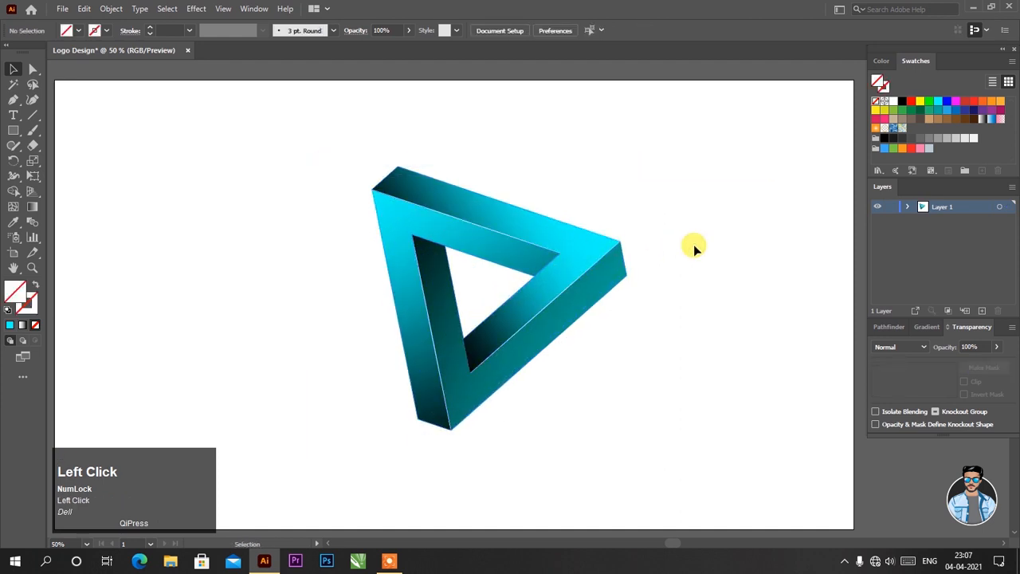
# Copy the logo group and paste the duplicate in front of the original
pyautogui.press('space')
pyautogui.moveTo(589, 358)
pyautogui.mouseDown()
pyautogui.moveTo(599, 314)
pyautogui.moveTo(593, 338)
pyautogui.mouseUp()
pyautogui.click(581, 261)
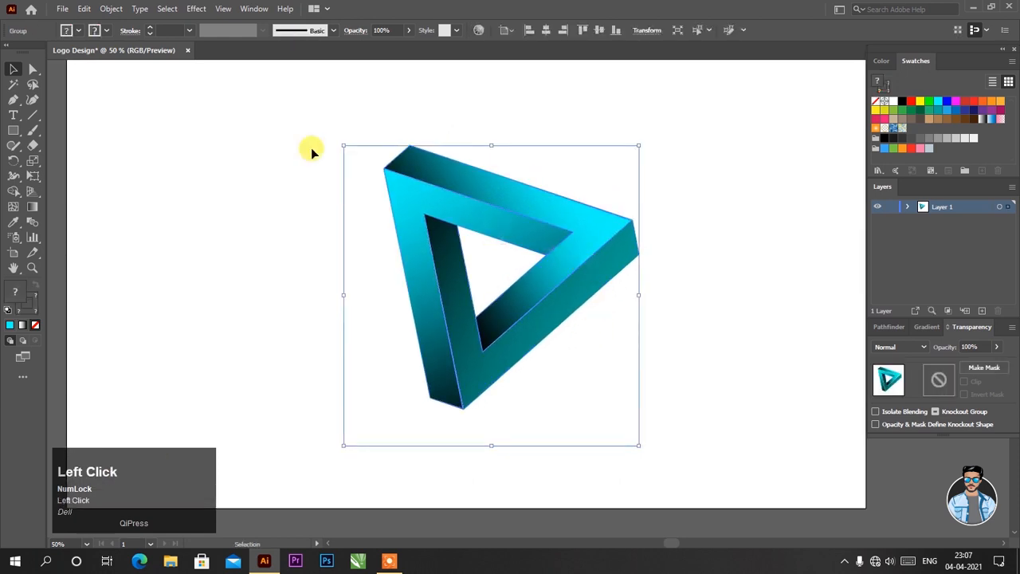
pyautogui.click(83, 11)
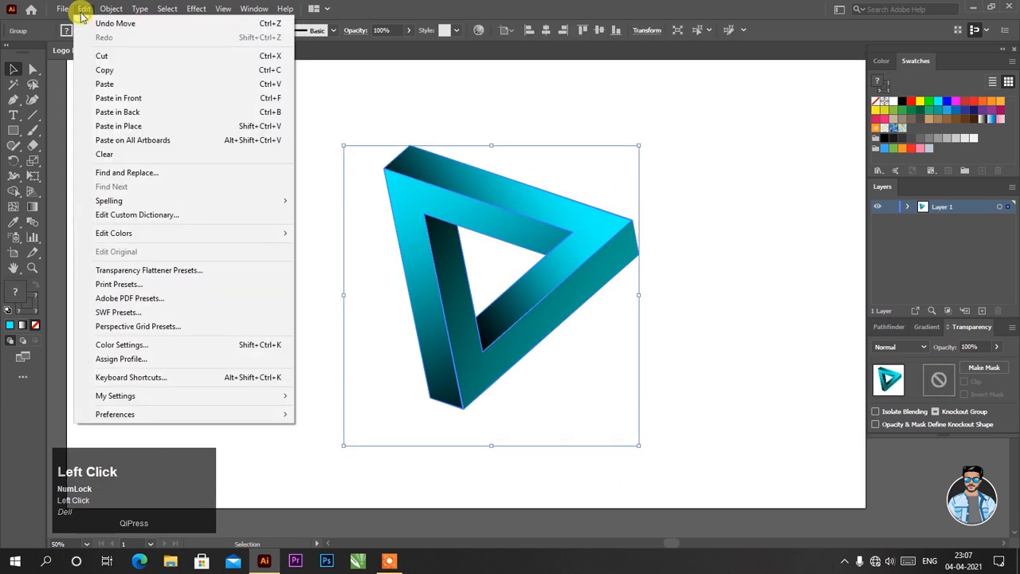
pyautogui.click(87, 72)
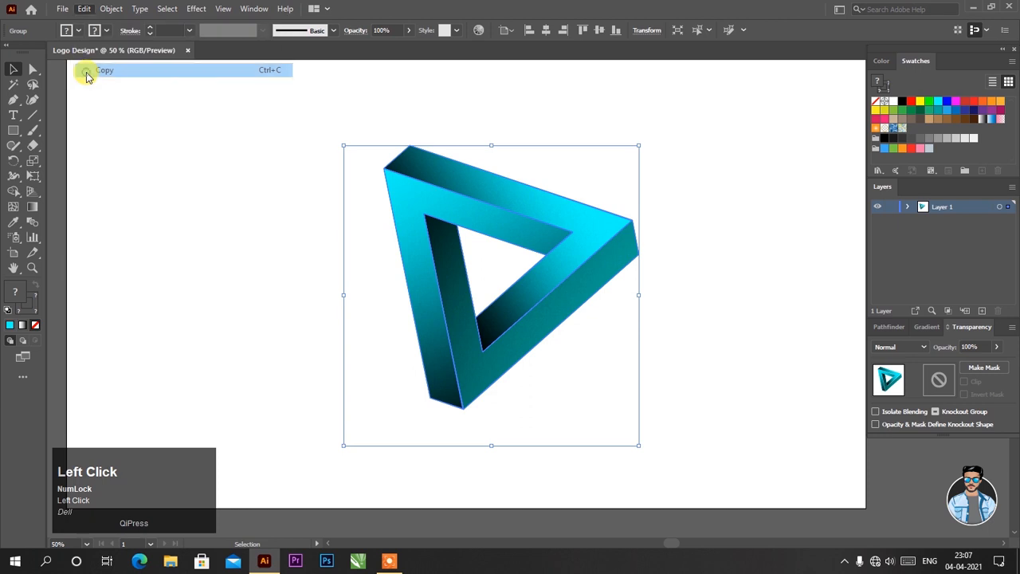
pyautogui.click(84, 11)
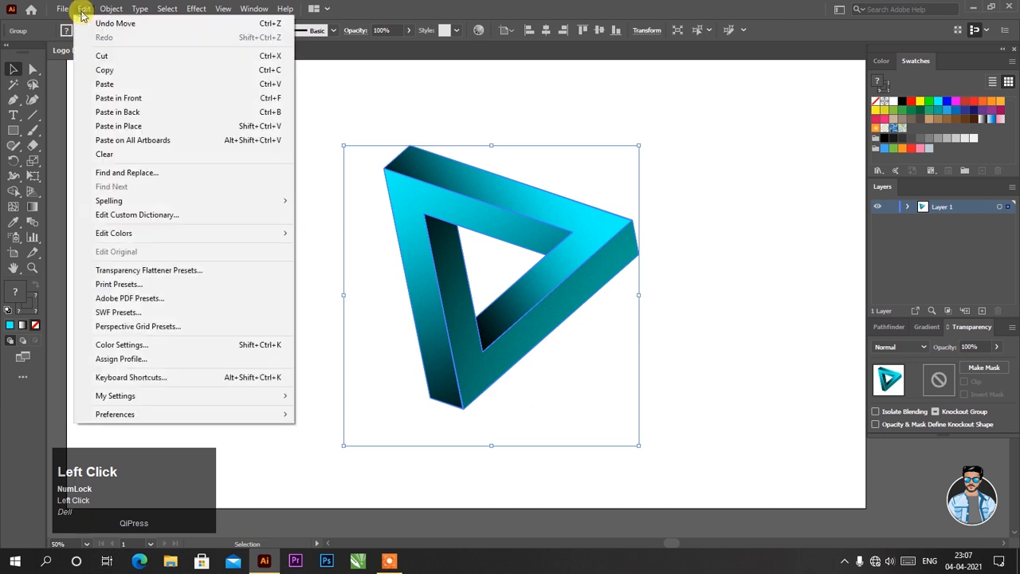
pyautogui.click(88, 100)
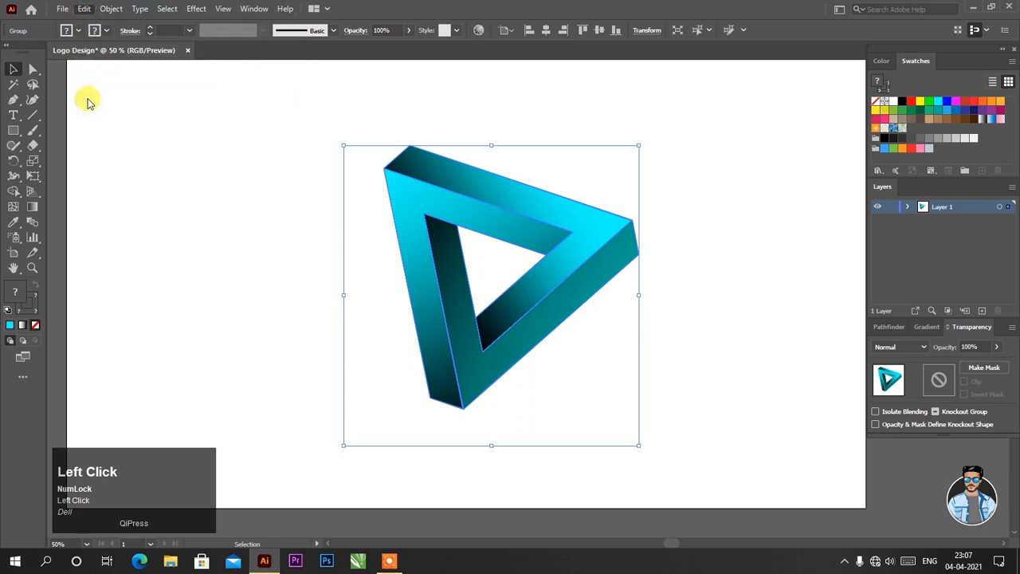
# Move the duplicate logo below the original so its top corner meets the original's bottom tip, and deselect it
pyautogui.moveTo(426, 175); pyautogui.dragTo(476, 434)
pyautogui.scroll(-3, 496, 382)
pyautogui.press('z')
pyautogui.moveTo(500, 373); pyautogui.dragTo(459, 325)
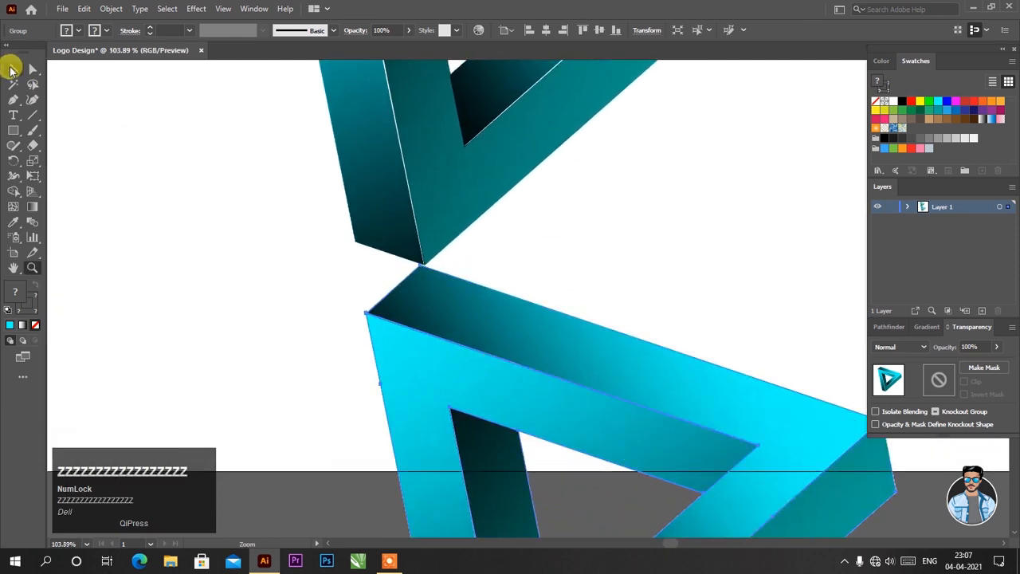
pyautogui.click(12, 70)
pyautogui.moveTo(408, 287); pyautogui.dragTo(414, 295)
pyautogui.click(260, 264)
# Draw a black rectangle without a stroke over the duplicate, from the tip where both logos meet down to the artboard's bottom edge
pyautogui.press('space')
pyautogui.moveTo(268, 269); pyautogui.dragTo(196, 272)
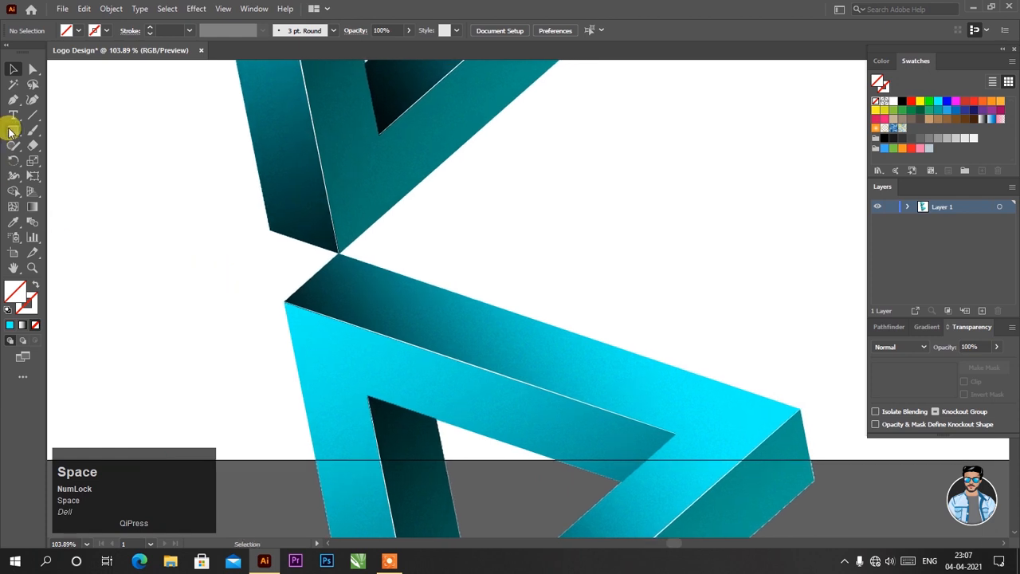
pyautogui.moveTo(11, 133); pyautogui.dragTo(48, 127)
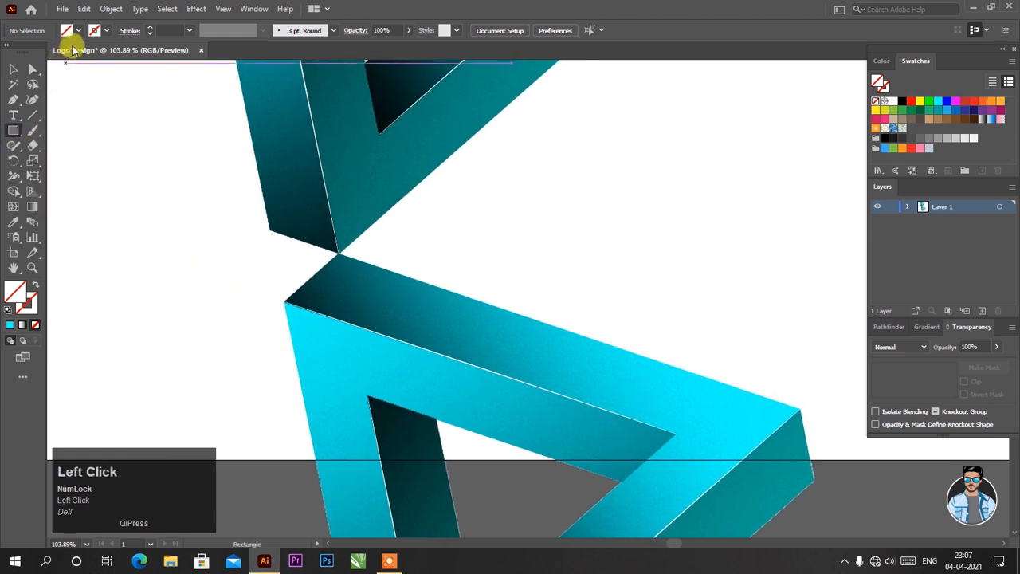
pyautogui.click(77, 34)
pyautogui.click(32, 54)
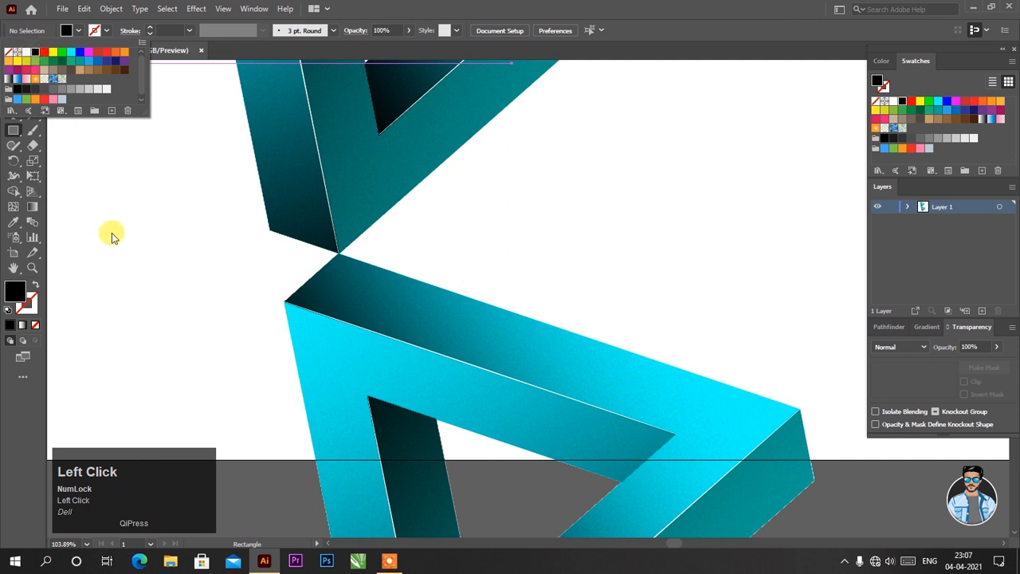
pyautogui.click(111, 232)
pyautogui.moveTo(66, 254)
pyautogui.mouseDown()
pyautogui.moveTo(581, 462)
pyautogui.moveTo(773, 479)
pyautogui.moveTo(802, 460)
pyautogui.moveTo(843, 456)
pyautogui.mouseUp()
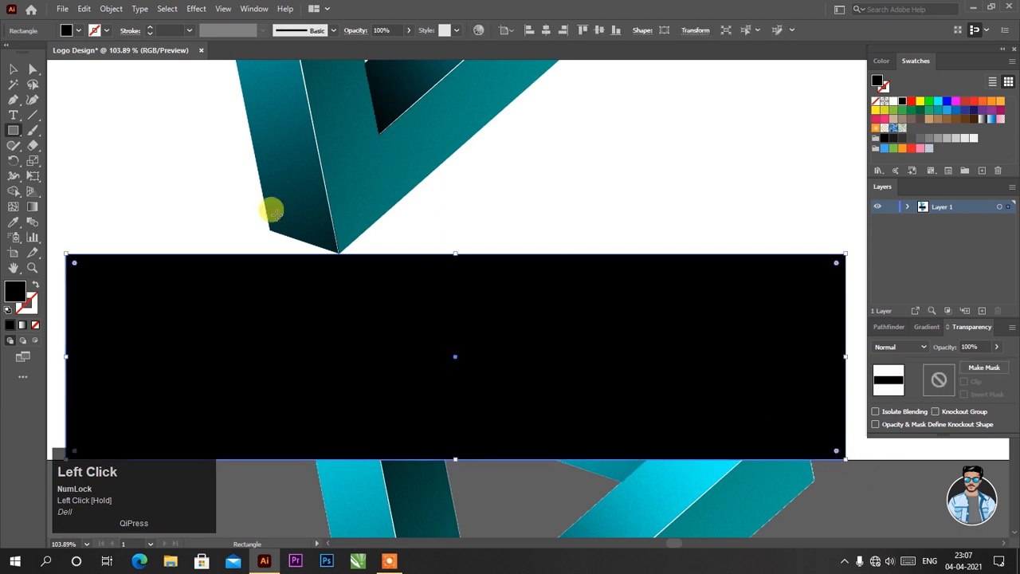
pyautogui.moveTo(455, 254); pyautogui.dragTo(453, 252)
pyautogui.click(15, 69)
# Fill the rectangle with a white-to-black linear gradient
pyautogui.moveTo(926, 328); pyautogui.dragTo(631, 176)
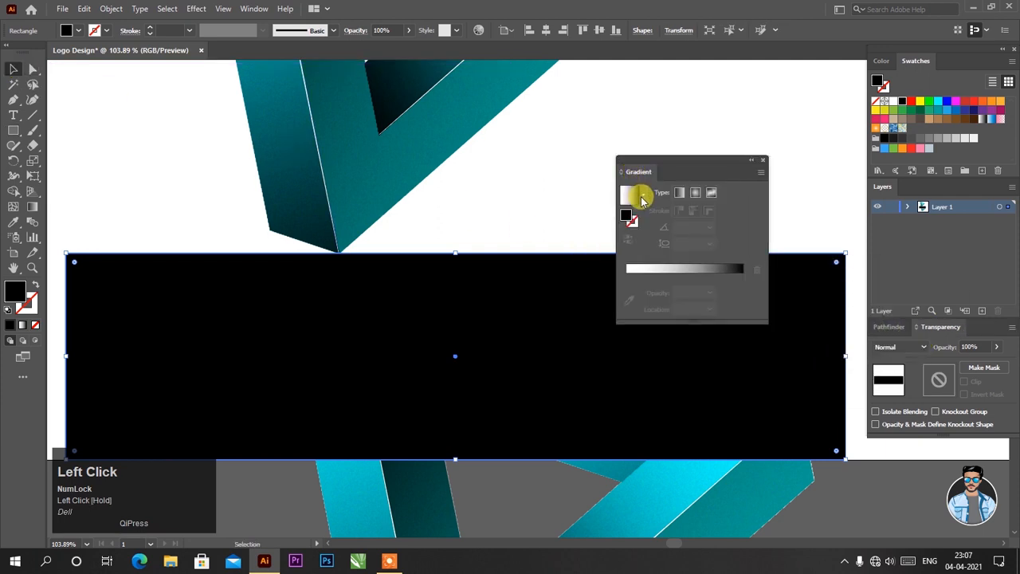
pyautogui.click(643, 199)
pyautogui.scroll(1, 589, 229)
pyautogui.click(572, 220)
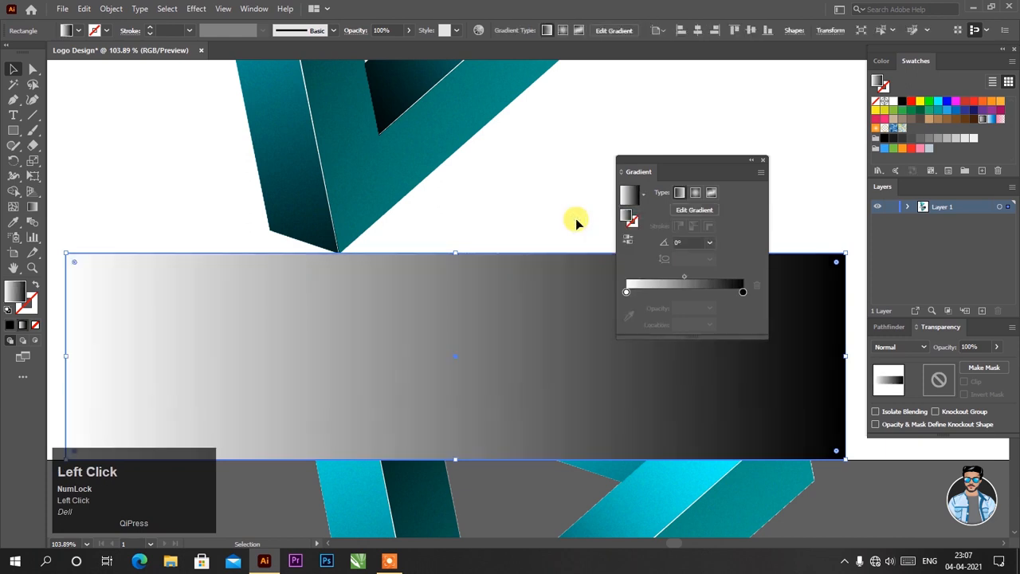
pyautogui.moveTo(675, 165); pyautogui.dragTo(933, 326)
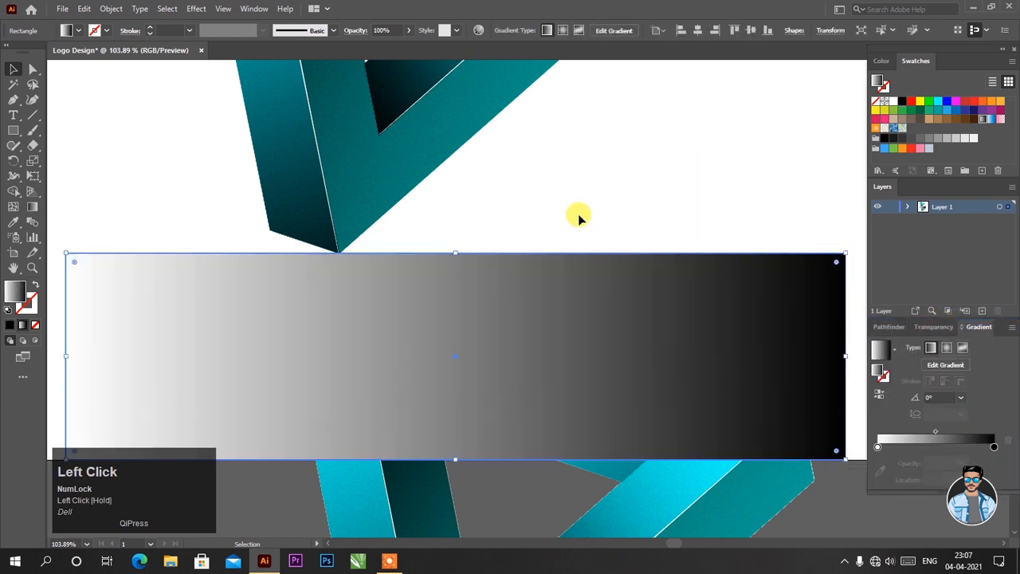
# Redirect the rectangle's gradient to run vertically at about -89.5° from light down to black, with its midpoint shifted toward the light end
pyautogui.click(35, 211)
pyautogui.moveTo(434, 180); pyautogui.dragTo(431, 451)
pyautogui.moveTo(429, 183); pyautogui.dragTo(432, 459)
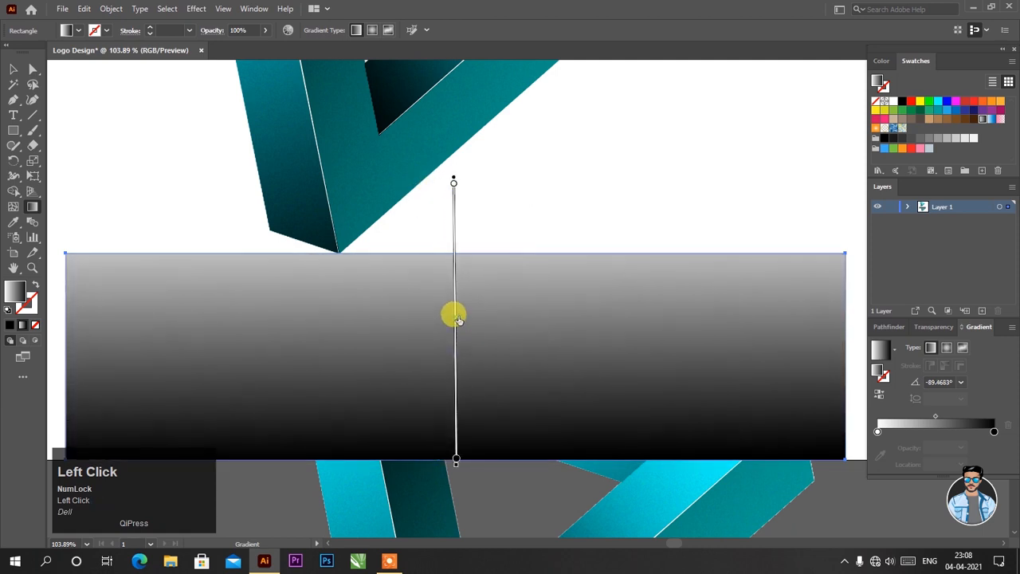
pyautogui.moveTo(457, 319); pyautogui.dragTo(457, 309)
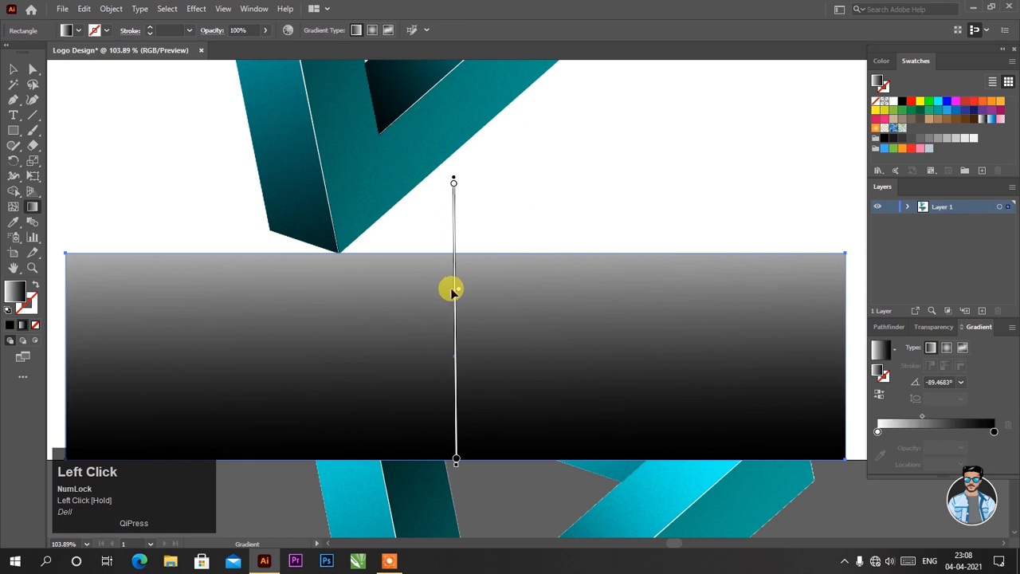
pyautogui.click(15, 69)
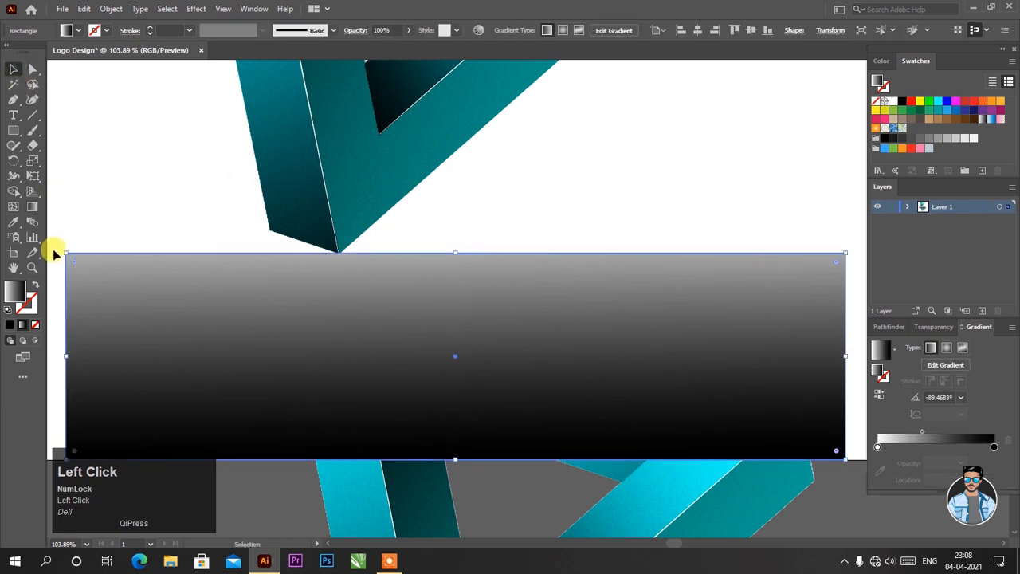
pyautogui.moveTo(115, 294); pyautogui.dragTo(208, 340)
pyautogui.moveTo(53, 272); pyautogui.dragTo(811, 475)
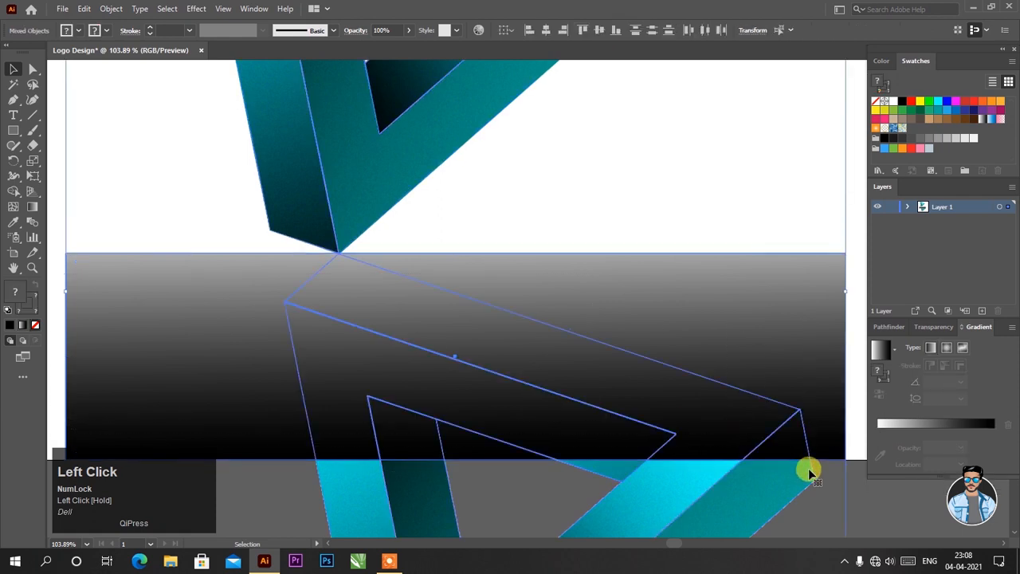
pyautogui.click(644, 217)
# Nudge the gradient rectangle slightly downward from the original logo's tip and deselect it
pyautogui.click(590, 293)
pyautogui.press('Down')
pyautogui.press('Down')
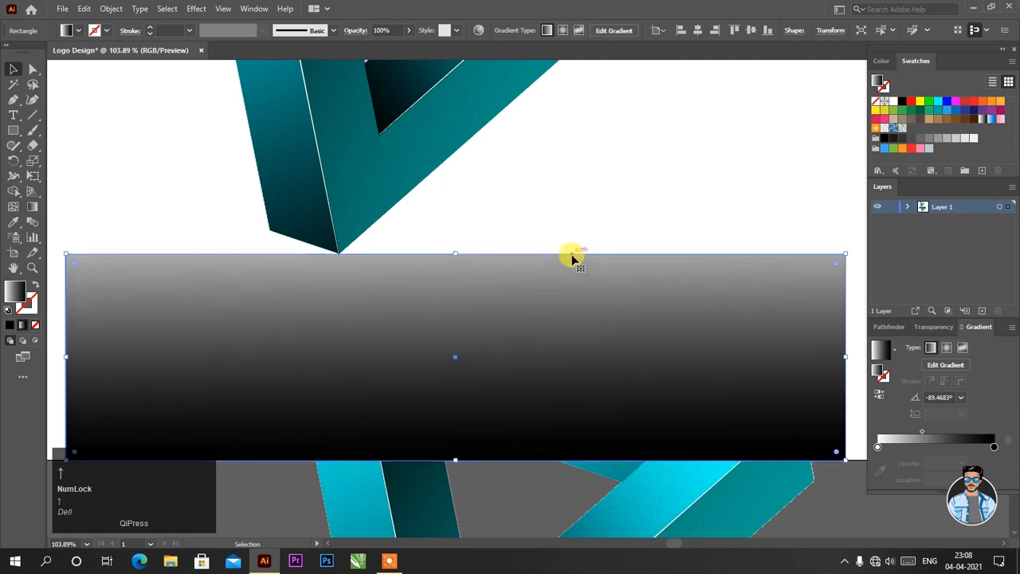
pyautogui.click(563, 235)
# Make an opacity mask from the gradient rectangle and the duplicate logo beneath it so the duplicate fades out downward
pyautogui.moveTo(460, 455); pyautogui.dragTo(789, 457)
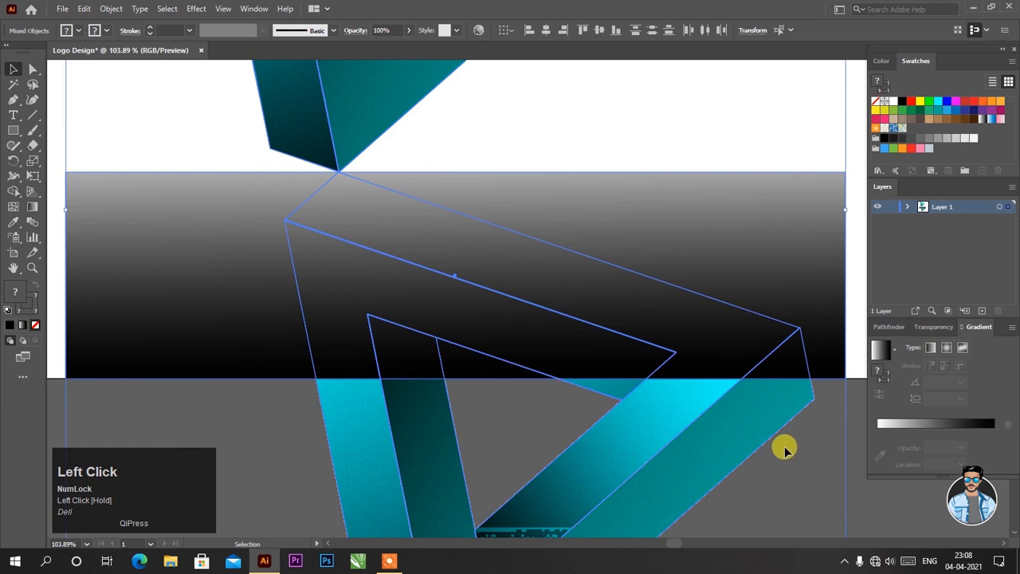
pyautogui.scroll(1, 786, 451)
pyautogui.press('z')
pyautogui.moveTo(777, 447); pyautogui.dragTo(728, 421)
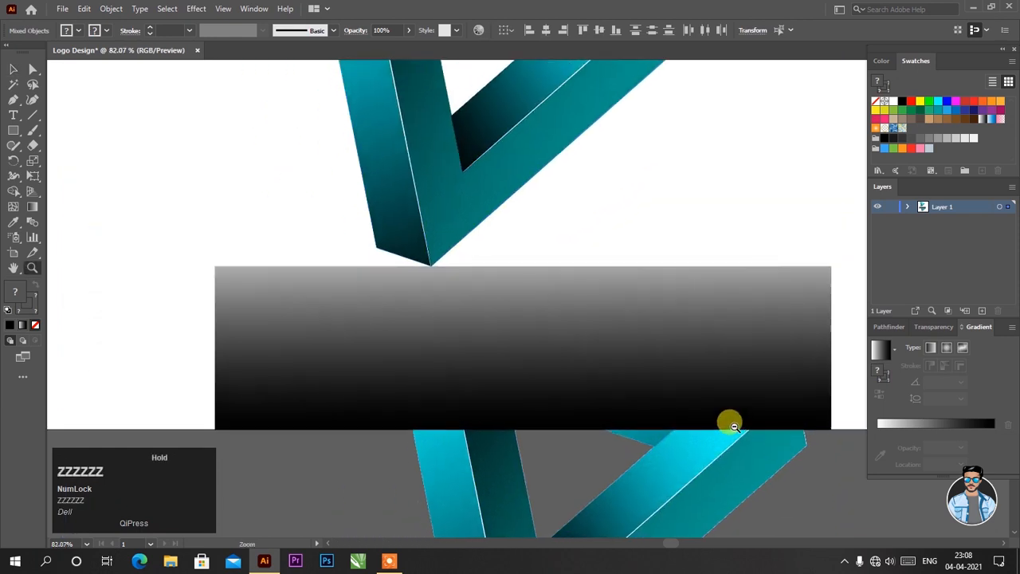
pyautogui.click(13, 69)
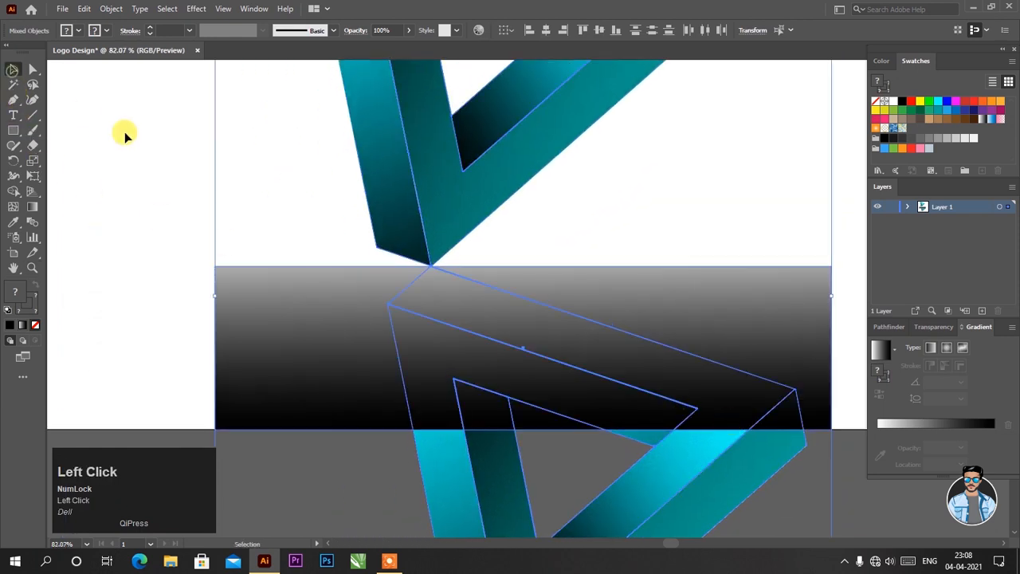
pyautogui.click(125, 132)
pyautogui.moveTo(192, 327); pyautogui.dragTo(665, 508)
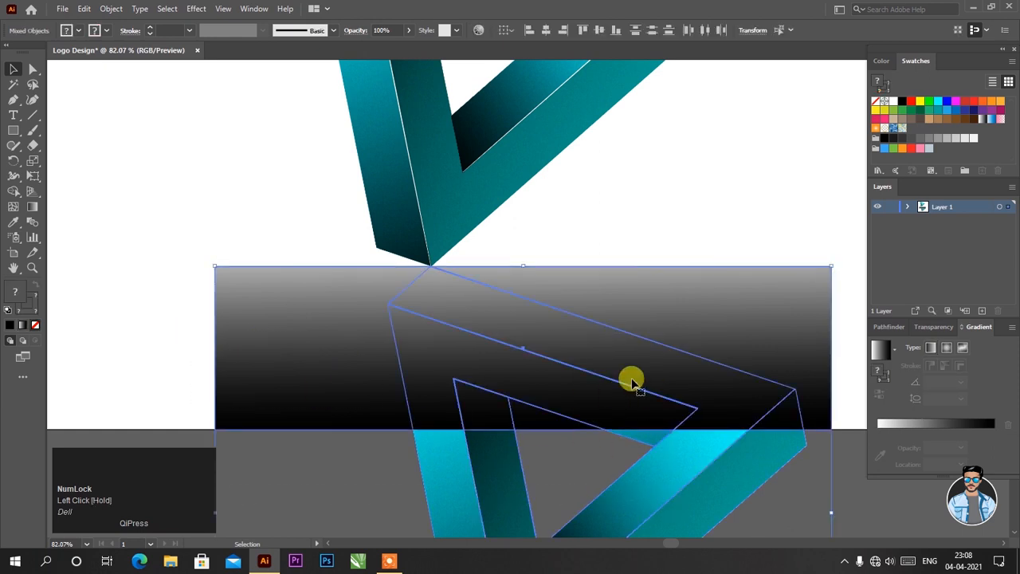
pyautogui.moveTo(948, 330); pyautogui.dragTo(691, 233)
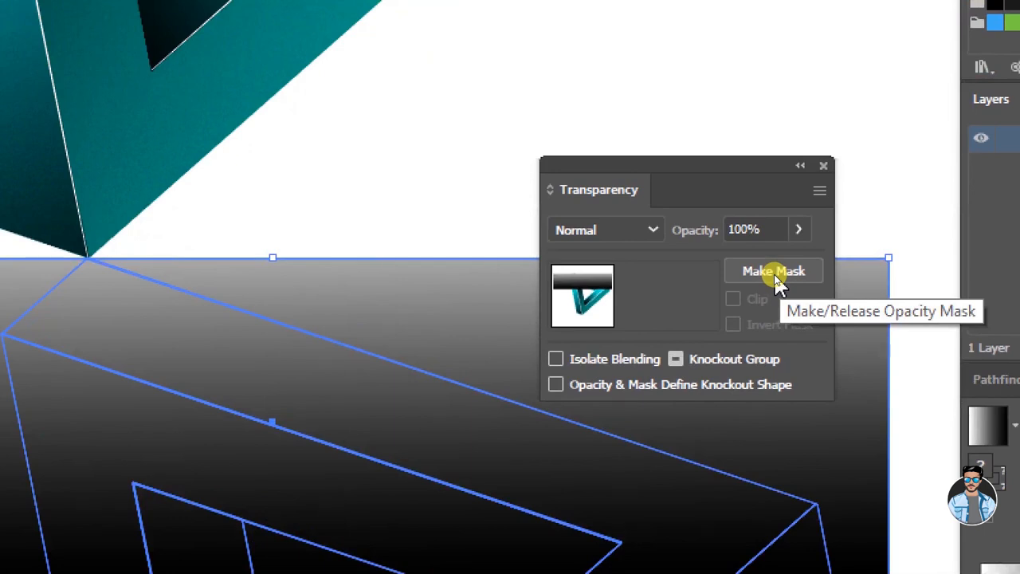
pyautogui.click(775, 275)
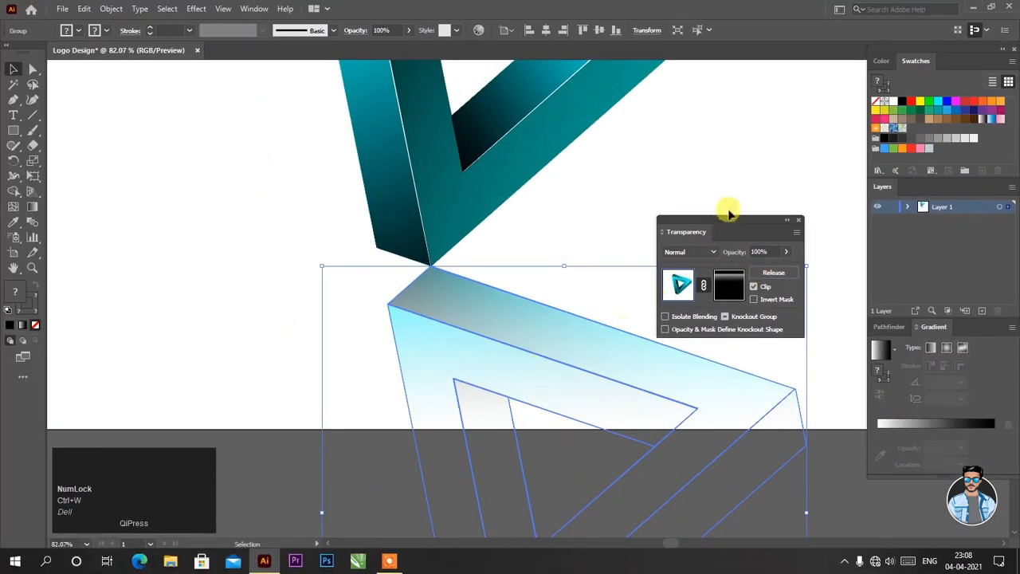
# Lower the masked reflection's opacity to 93% and dock the floating Transparency panel with the Gradient panel
pyautogui.moveTo(721, 227); pyautogui.dragTo(746, 163)
pyautogui.click(617, 201)
pyautogui.click(591, 362)
pyautogui.click(653, 325)
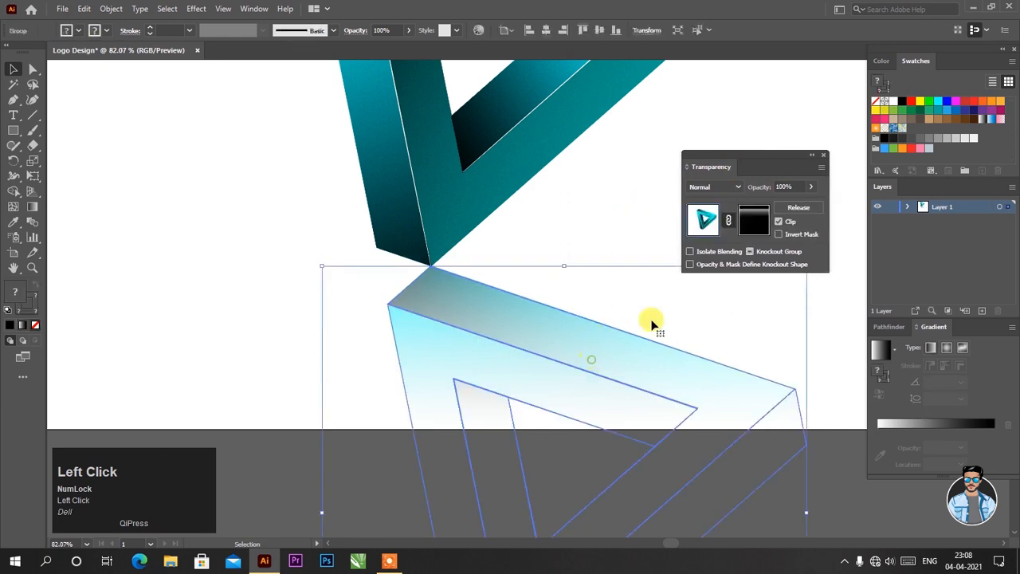
pyautogui.click(807, 204)
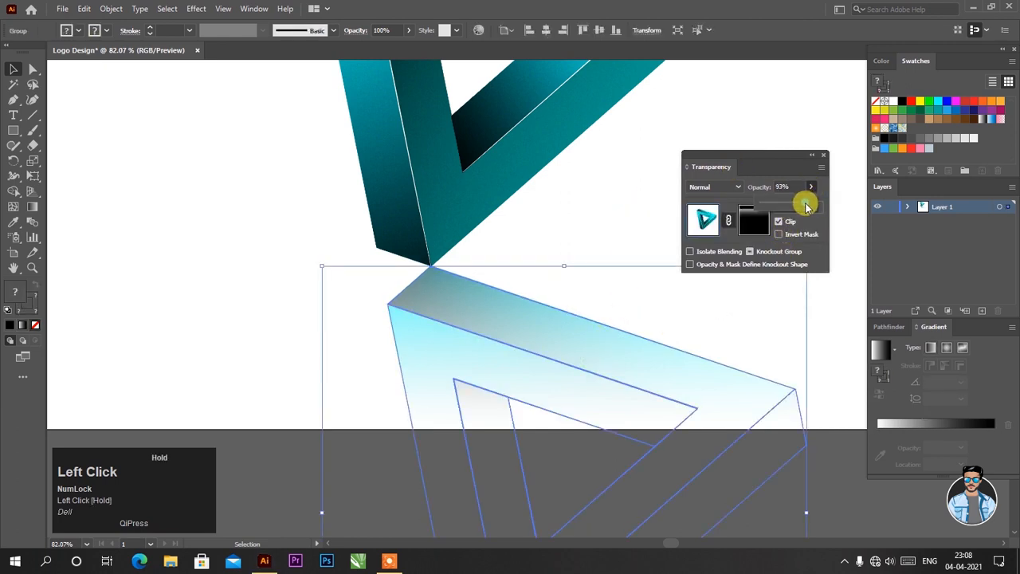
pyautogui.moveTo(779, 162); pyautogui.dragTo(963, 330)
# Examine the whole artboard with the upright logo and its fading reflection, with nothing selected
pyautogui.press('z')
pyautogui.moveTo(695, 317); pyautogui.dragTo(501, 264)
pyautogui.press('space')
pyautogui.moveTo(639, 250); pyautogui.dragTo(624, 363)
pyautogui.press('z')
pyautogui.press('space')
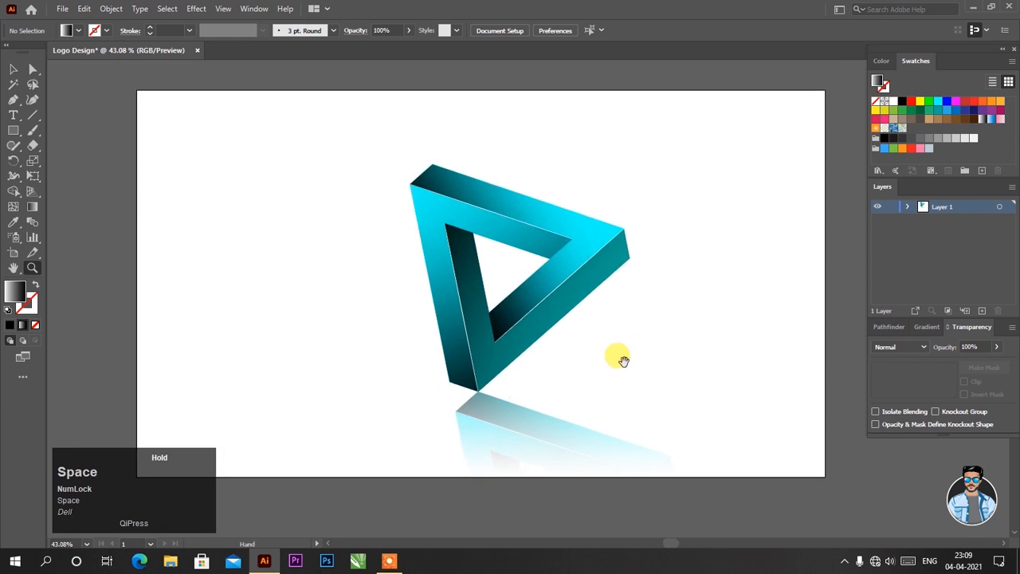
pyautogui.click(16, 69)
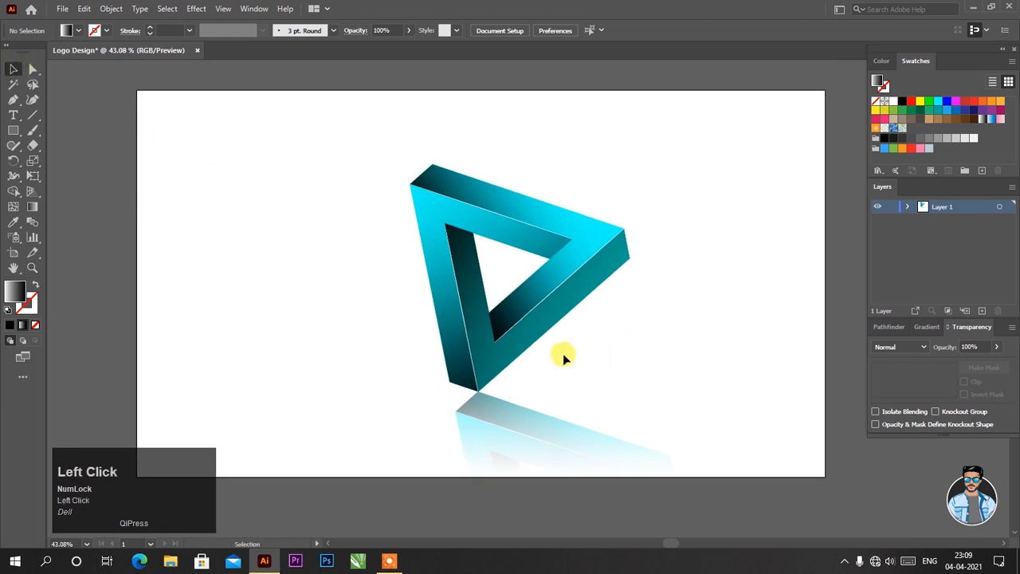
pyautogui.moveTo(565, 355); pyautogui.dragTo(606, 379)
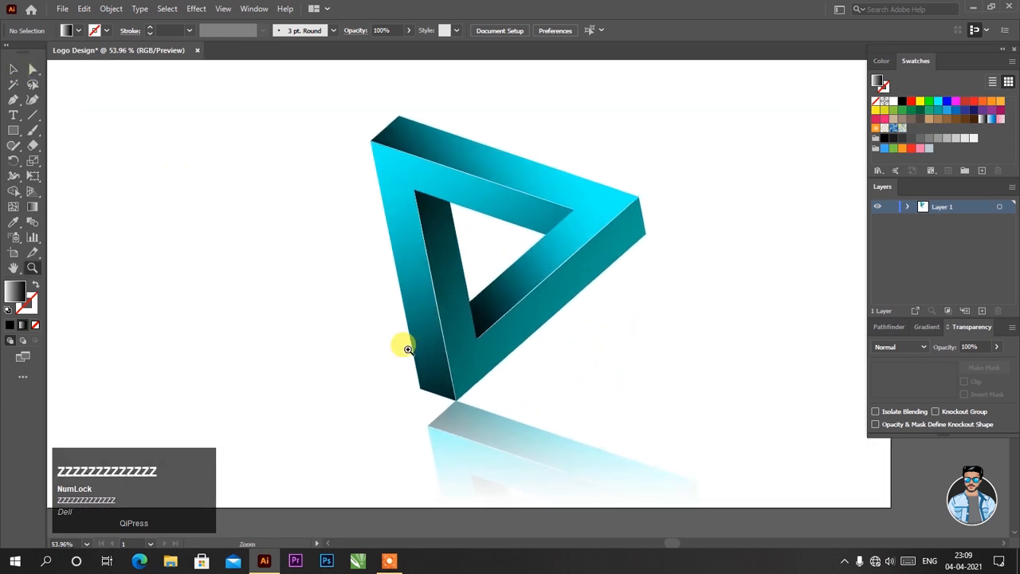